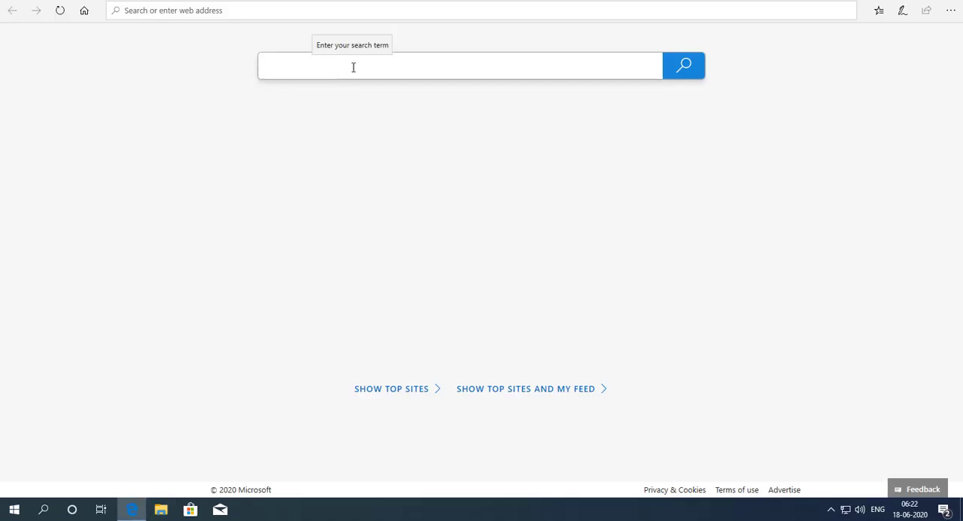
Step: Search the web for "JDK SE download" and open Oracle's Java SE Downloads result
left_click(354, 68)
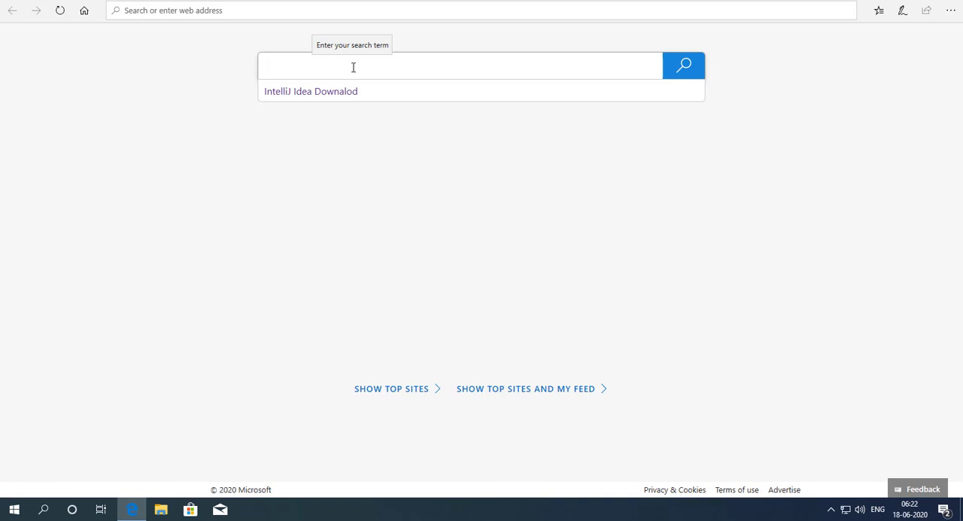
type("JDK")
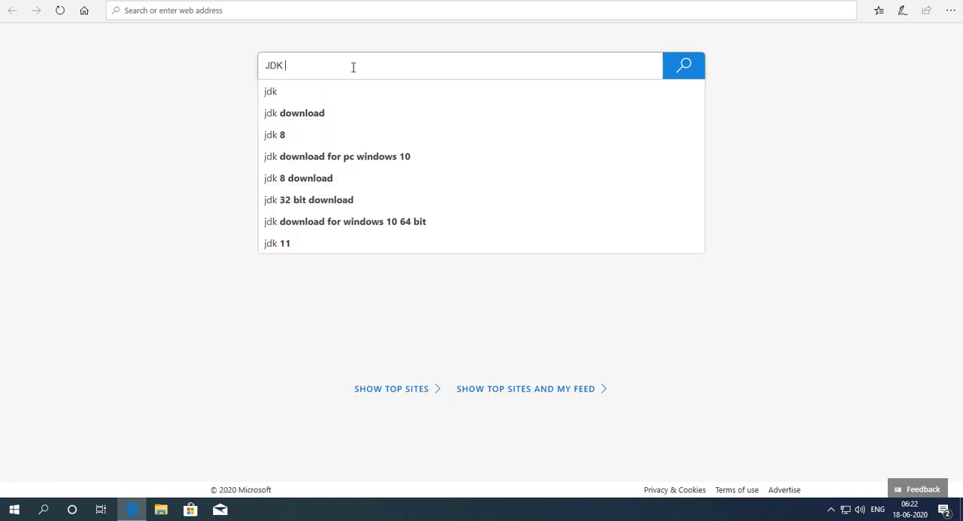
type(" SE downloa")
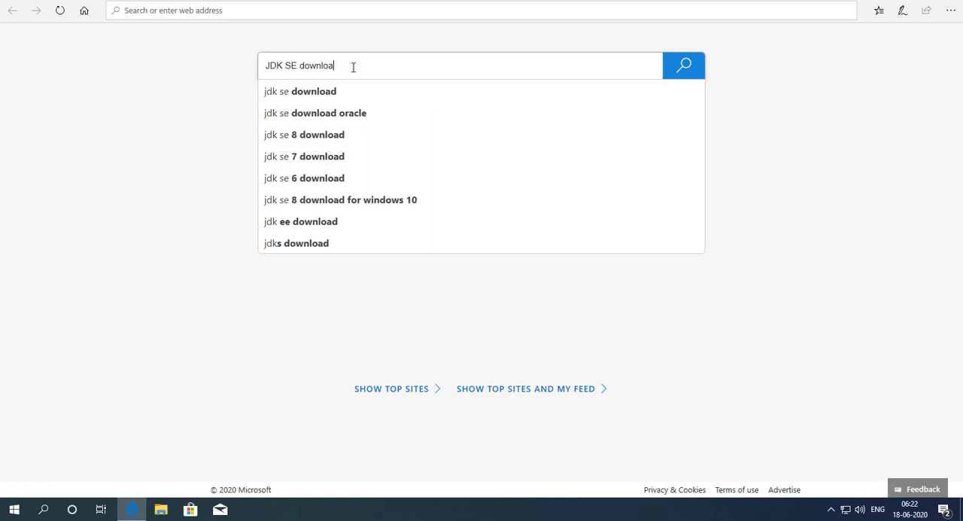
type("d")
key("Return")
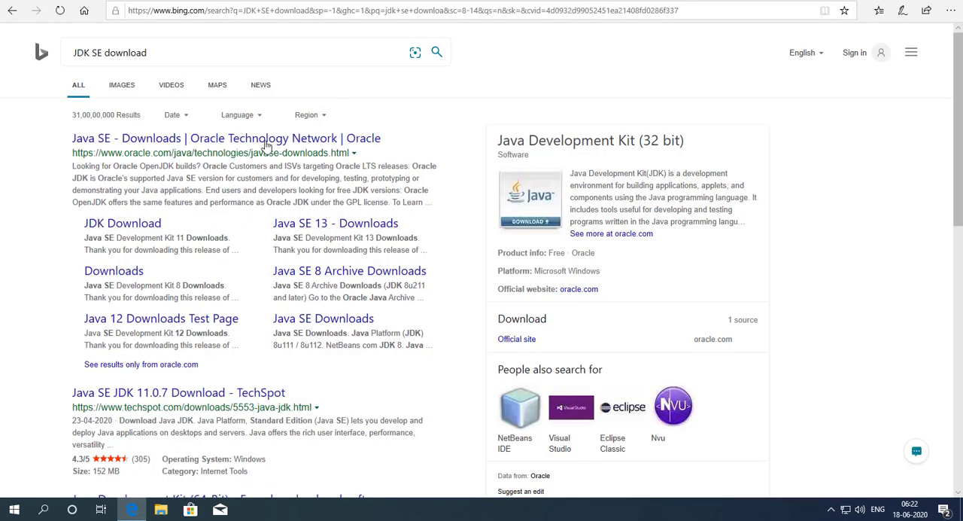
left_click(166, 142)
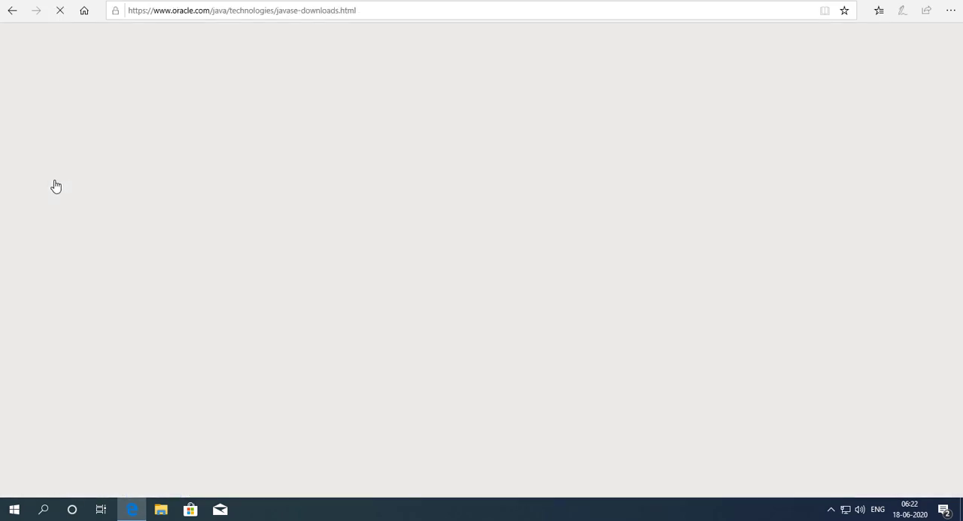
Step: Review the Java SE 14, Java SE 11 (LTS) and Java SE 8u251 releases on the Java SE Downloads page
scroll(252, 232, "down", 2)
scroll(253, 233, "up", 1)
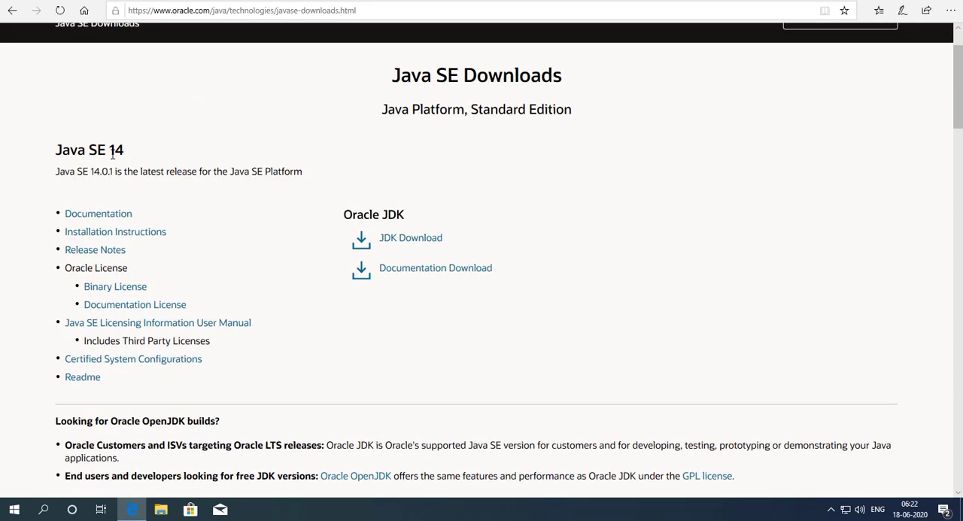
scroll(185, 153, "down", 6)
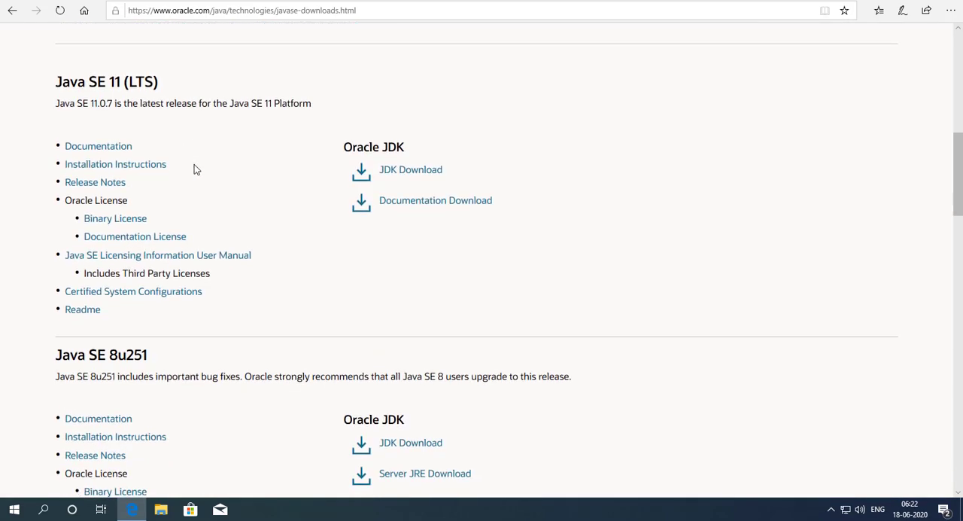
scroll(101, 85, "up", 1)
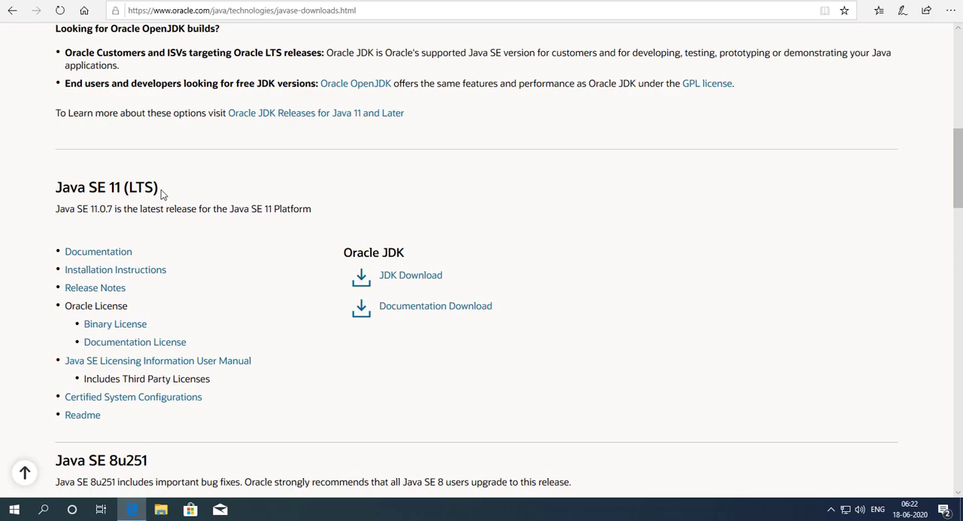
triple_click(119, 194)
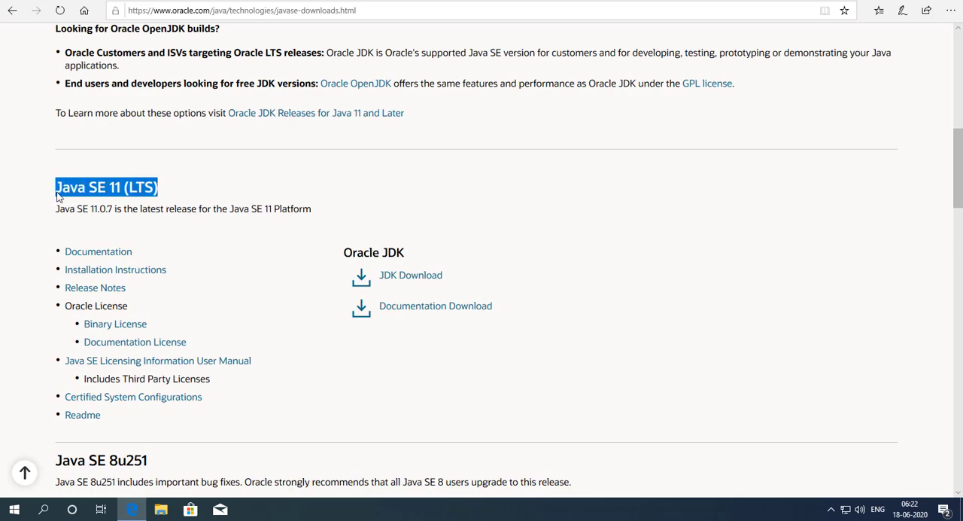
left_click(194, 195)
scroll(195, 194, "down", 5)
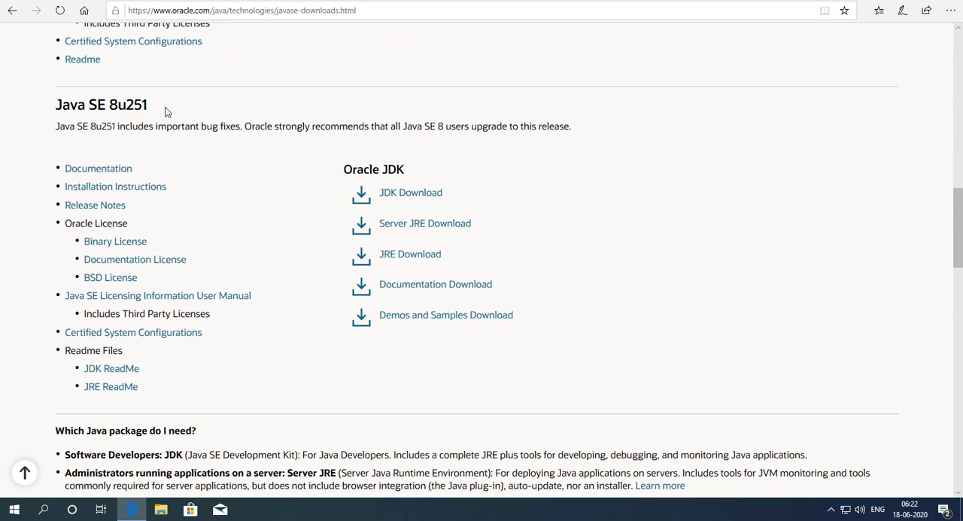
left_click_drag(159, 107, 60, 107)
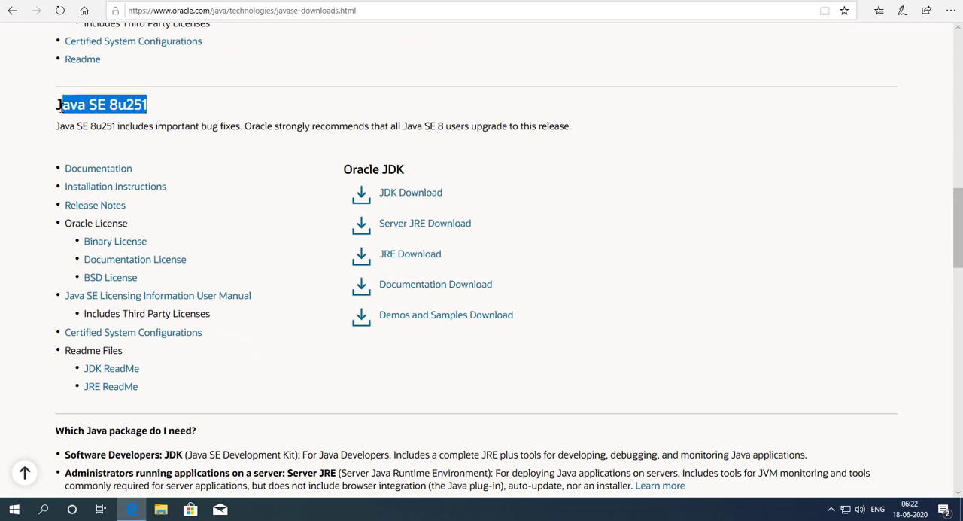
scroll(213, 185, "up", 10)
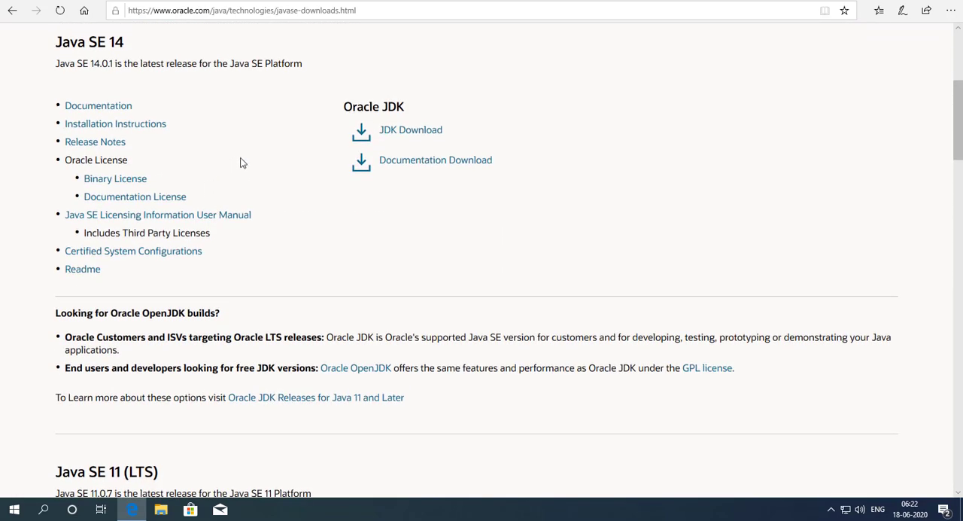
left_click_drag(126, 48, 57, 41)
left_click(190, 80)
Step: Open the JDK download page for Java SE 14 and choose the Windows x64 Installer, jdk-14.0.1_windows-x64_bin.exe
left_click(411, 137)
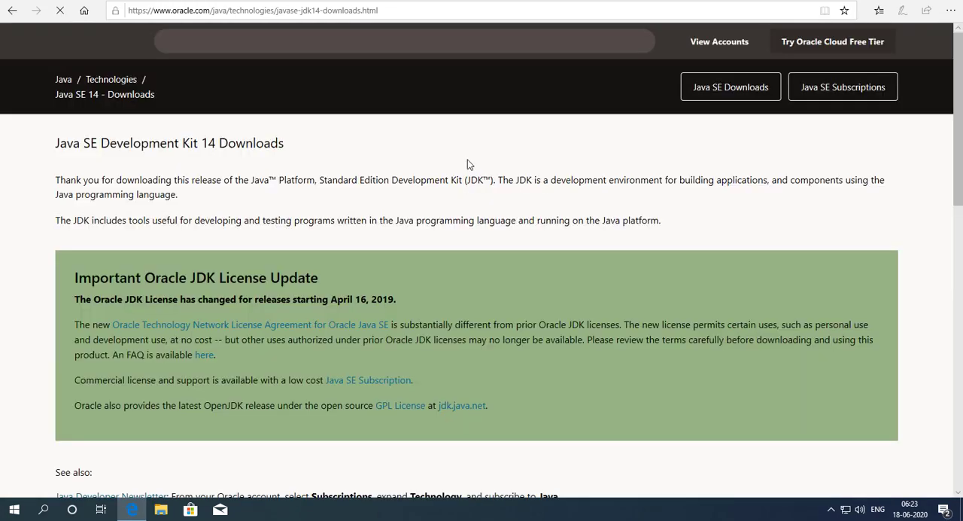
scroll(462, 198, "down", 3)
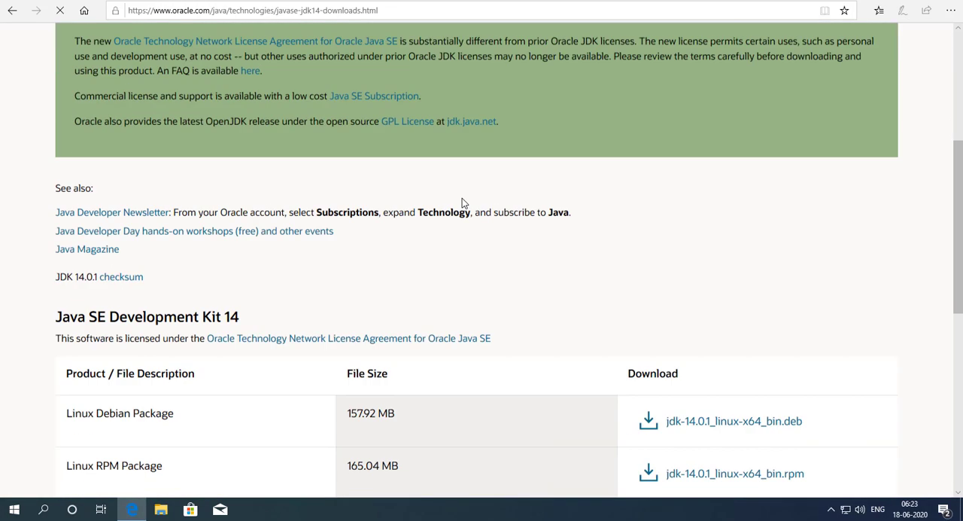
scroll(462, 198, "down", 3)
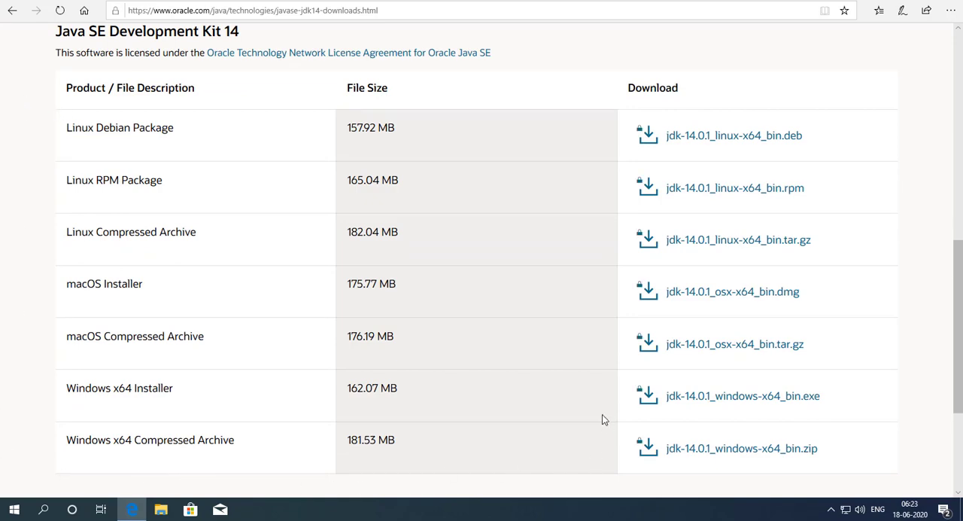
scroll(570, 316, "down", 3)
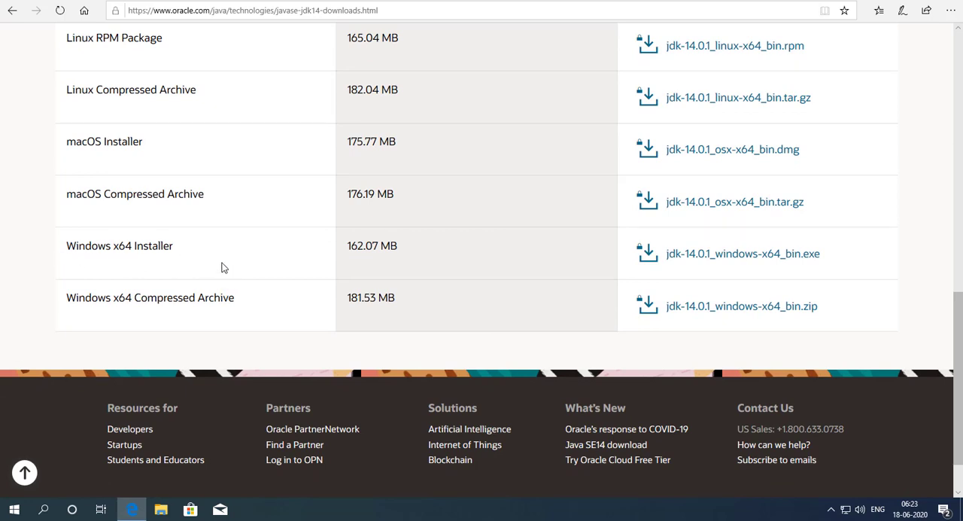
left_click(762, 261)
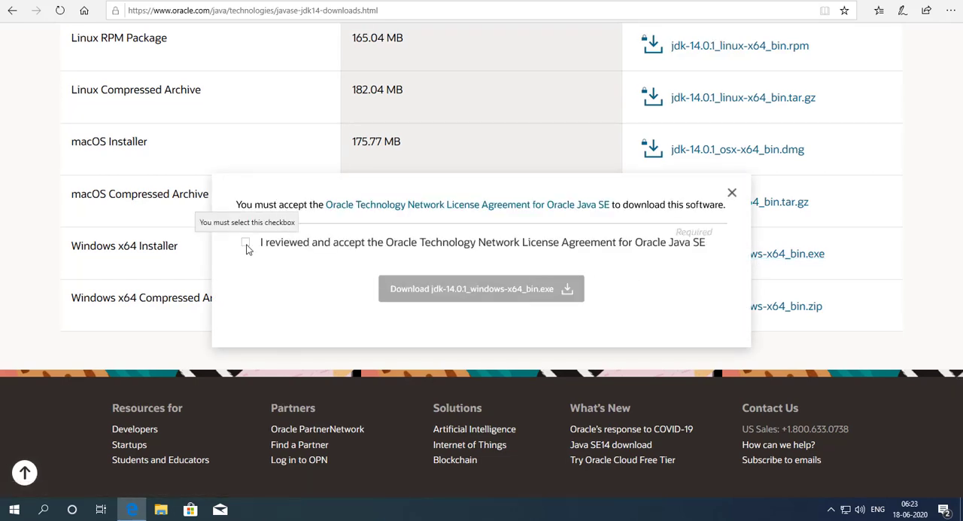
Step: Accept the Oracle license agreement and save the installer, dismissing the license dialog and the Advanced SystemCare warning
left_click(246, 243)
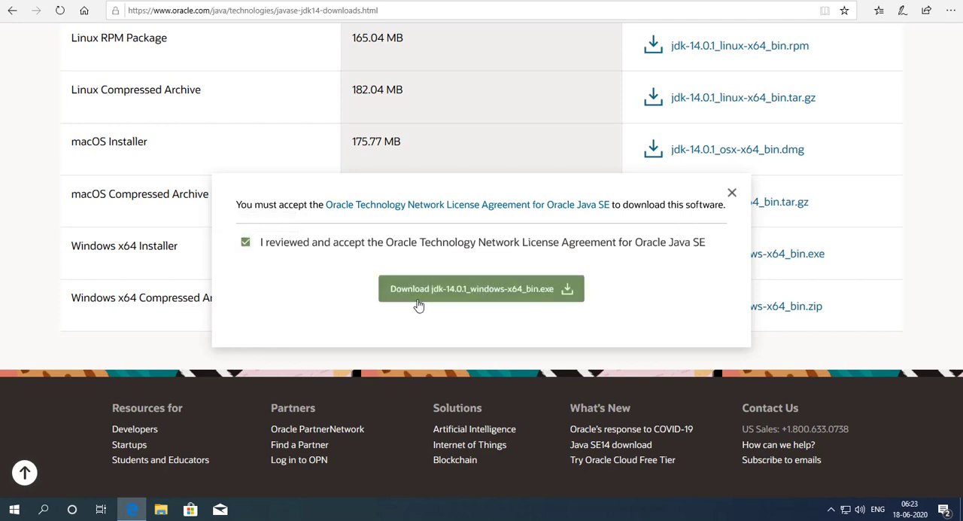
left_click(471, 291)
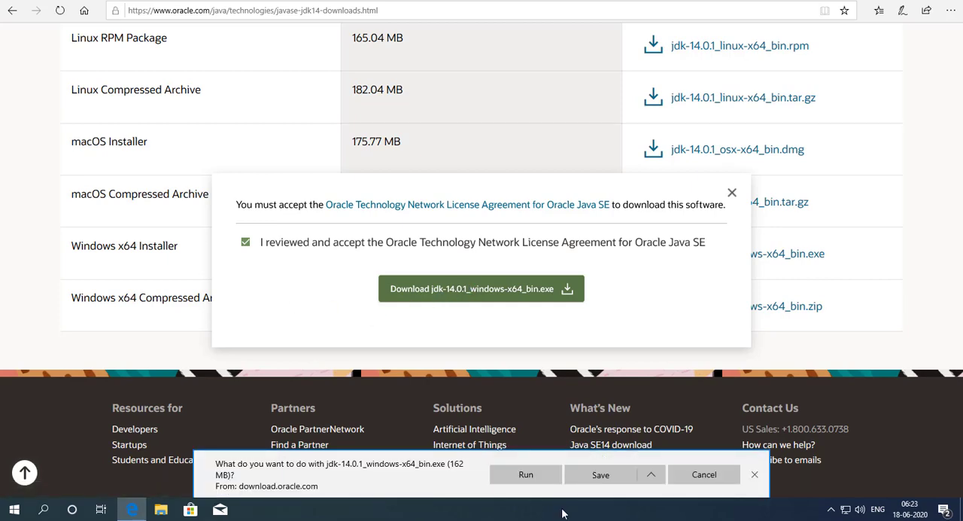
left_click(606, 477)
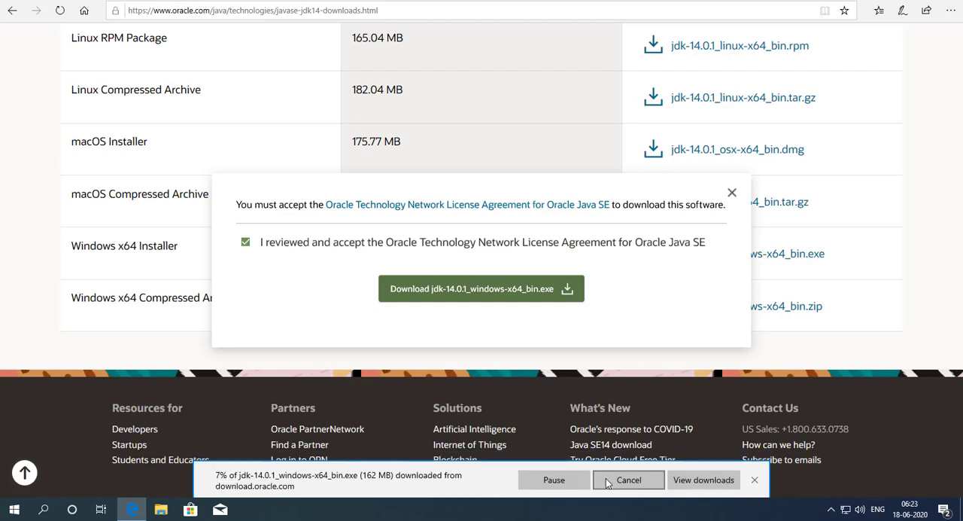
left_click(731, 193)
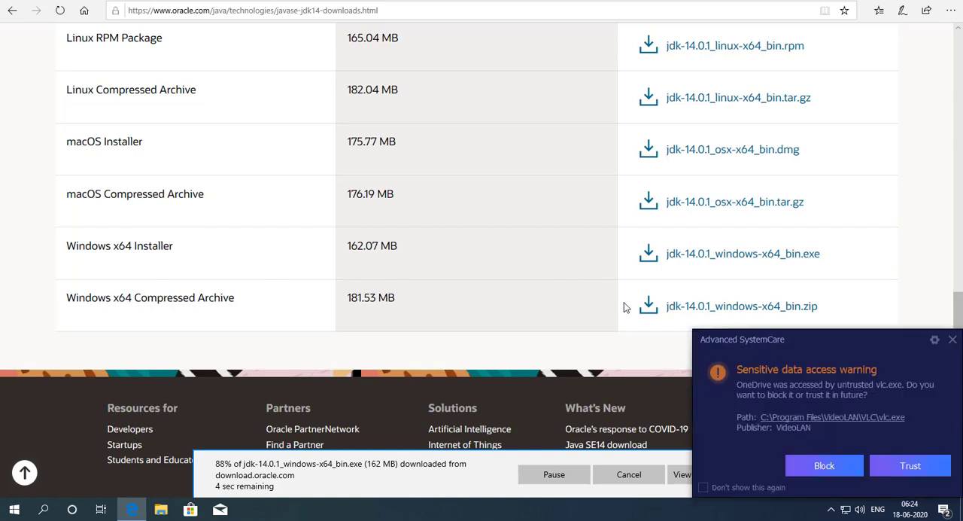
left_click(952, 339)
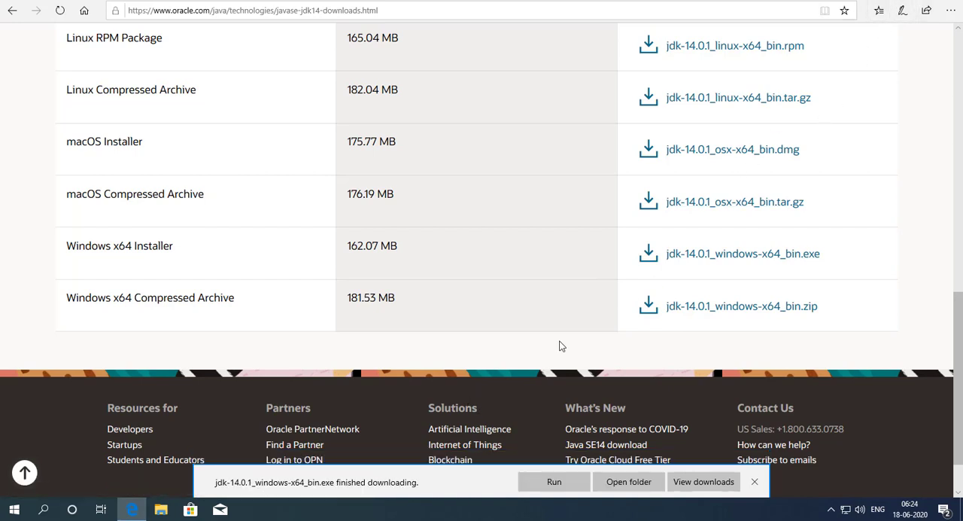
Step: Run jdk-14.0.1_windows-x64_bin from its download folder as administrator, allow it to make changes, and minimize the folder window
left_click(629, 482)
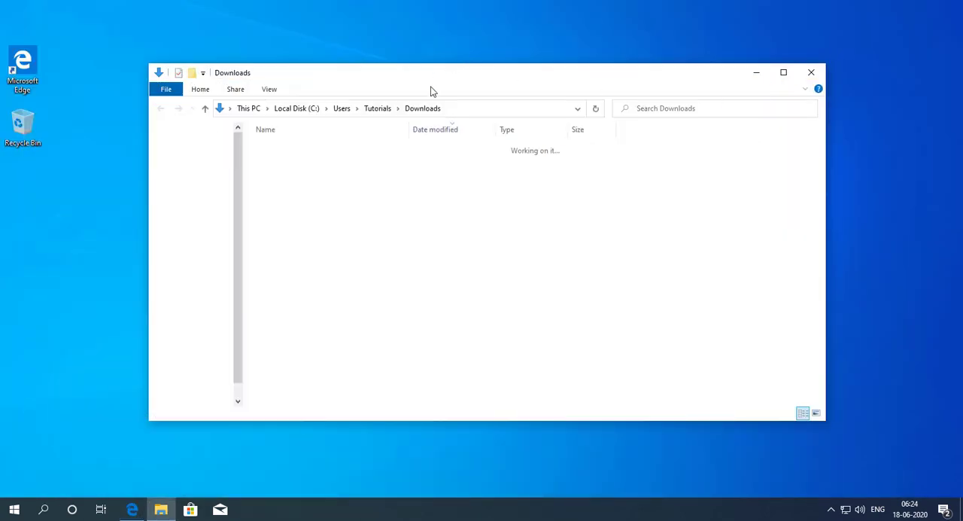
left_click(351, 195)
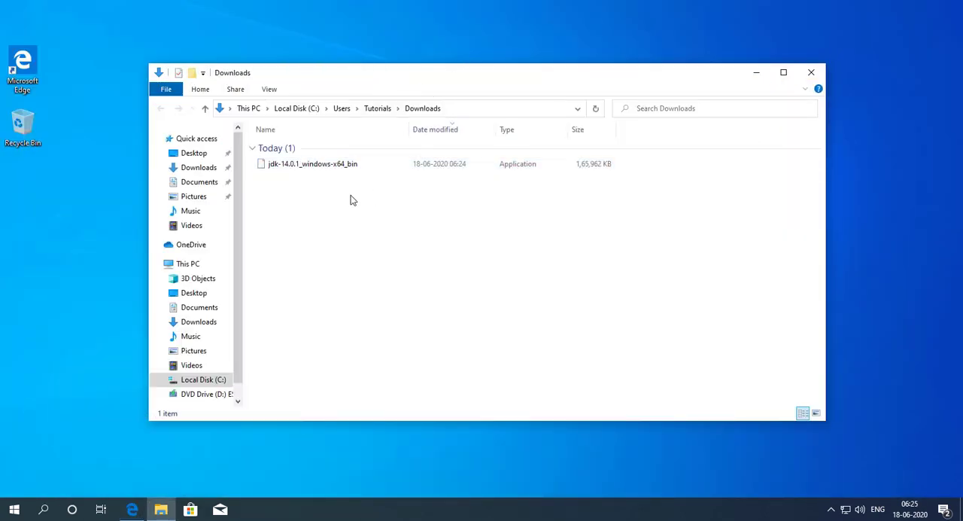
left_click(307, 170)
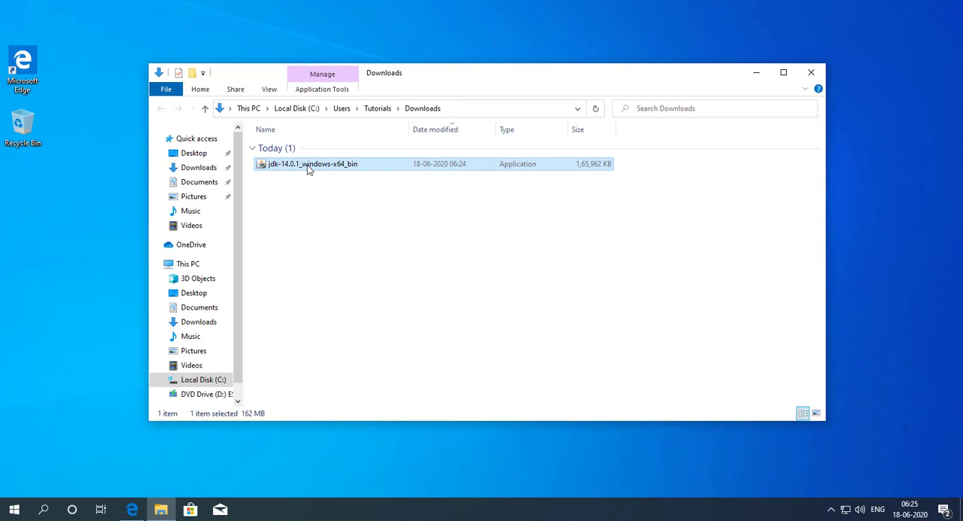
right_click(307, 170)
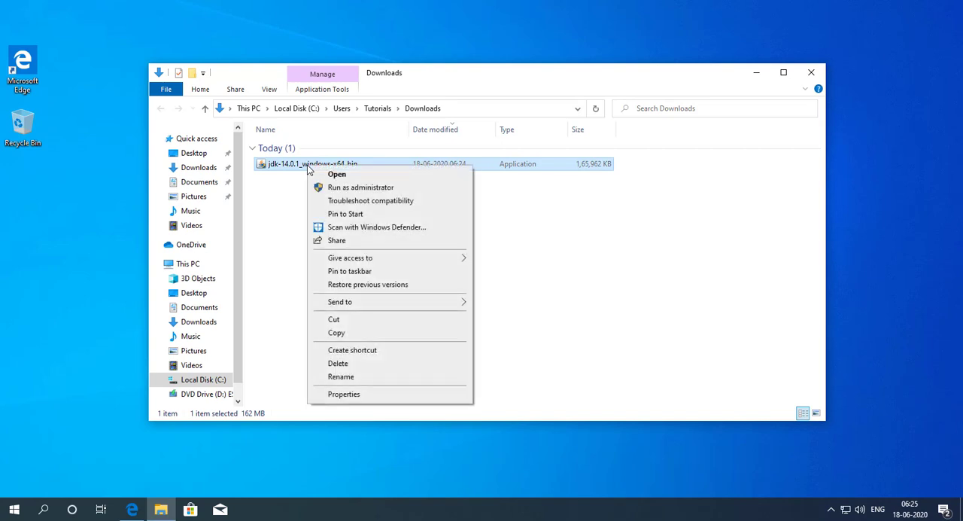
left_click(359, 190)
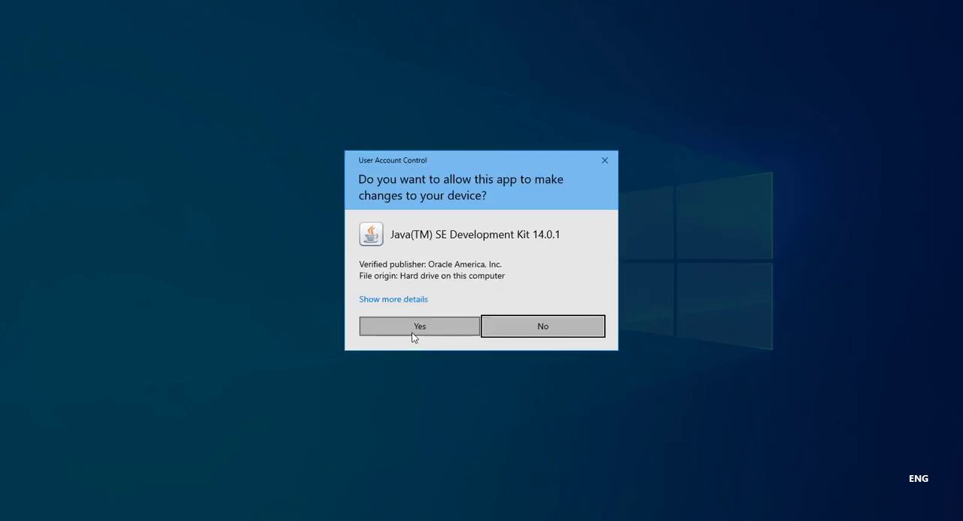
left_click(419, 329)
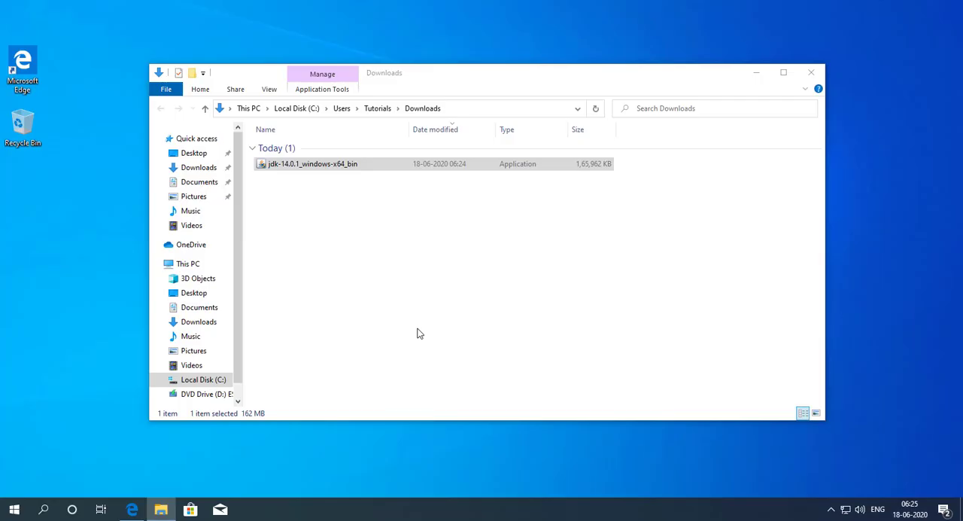
left_click(755, 73)
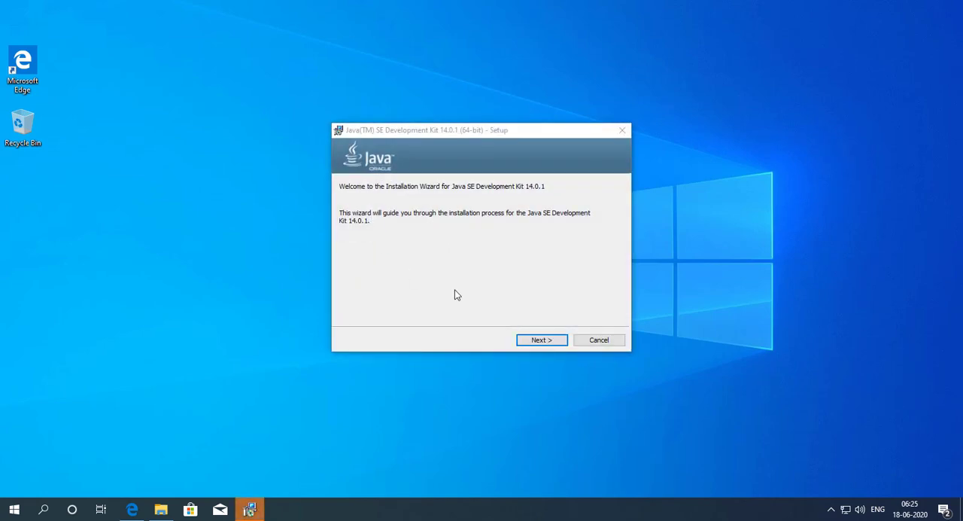
Step: Install Java SE Development Kit 14.0.1 to the default folder C:\Program Files\Java\jdk-14.0.1\ and close the setup wizard
left_click(542, 340)
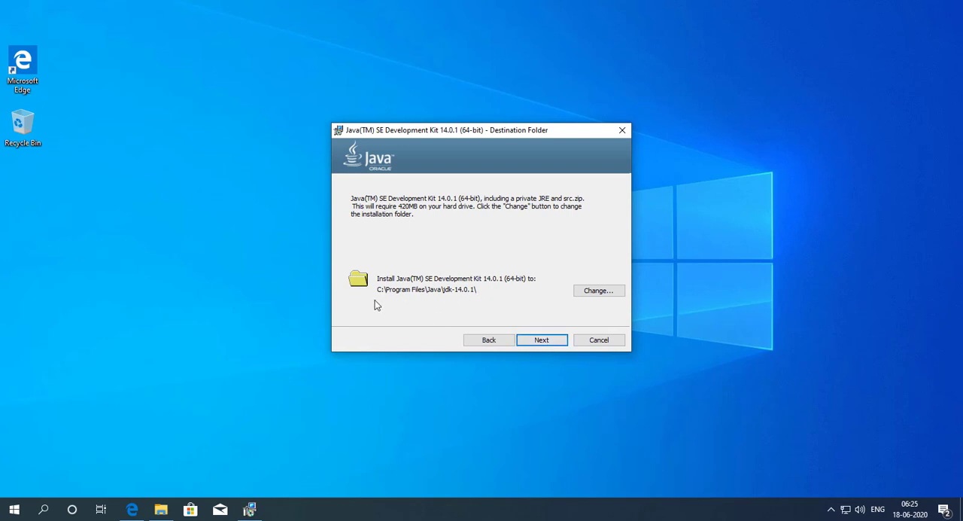
left_click(542, 343)
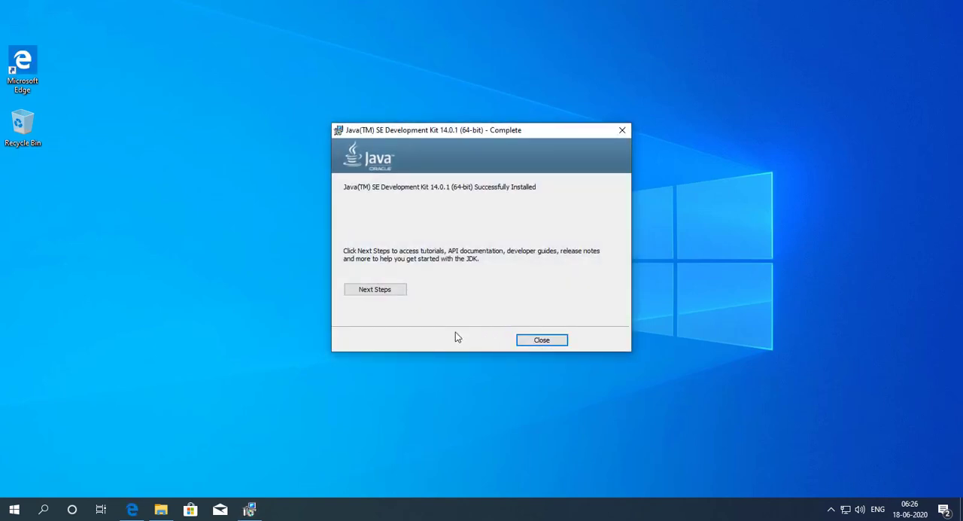
left_click(554, 340)
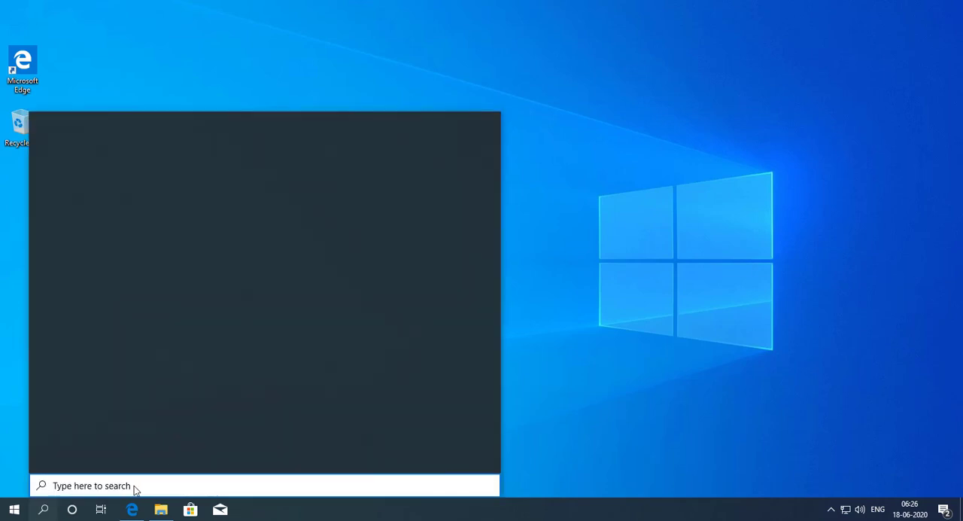
Step: Find Command Prompt with a Windows search for "cmd", open it, and reposition its window on the desktop
type("cmd")
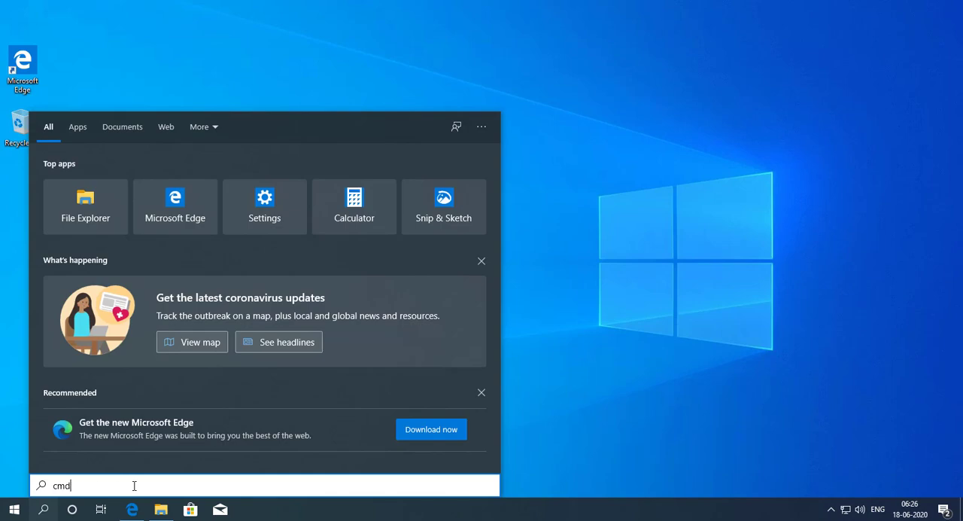
left_click(87, 172)
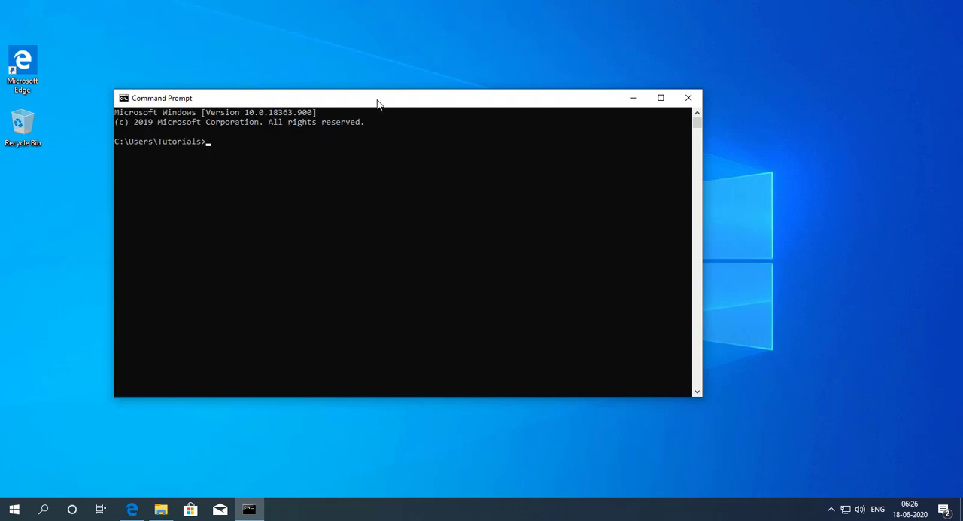
left_click_drag(375, 103, 412, 96)
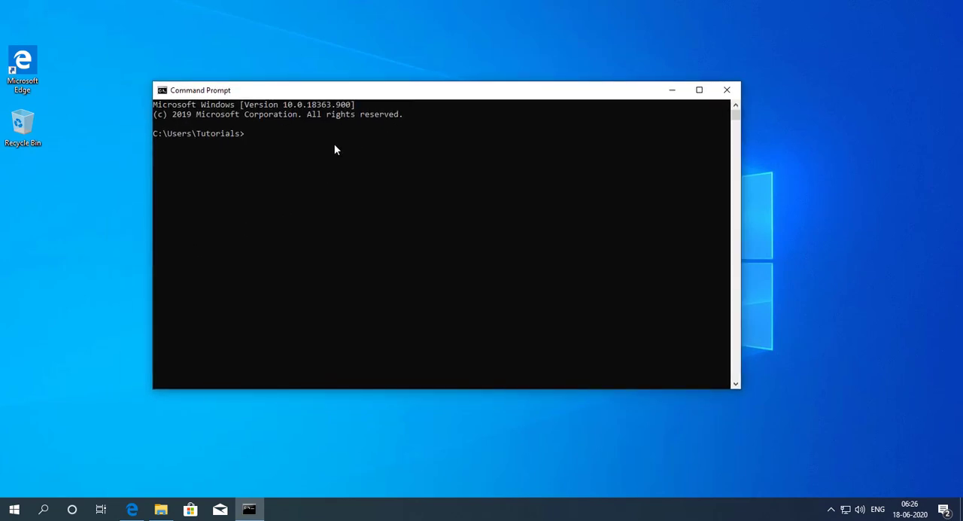
Step: Run the java command in Command Prompt to test whether it is recognized, and minimize the window
type("java")
key("Return")
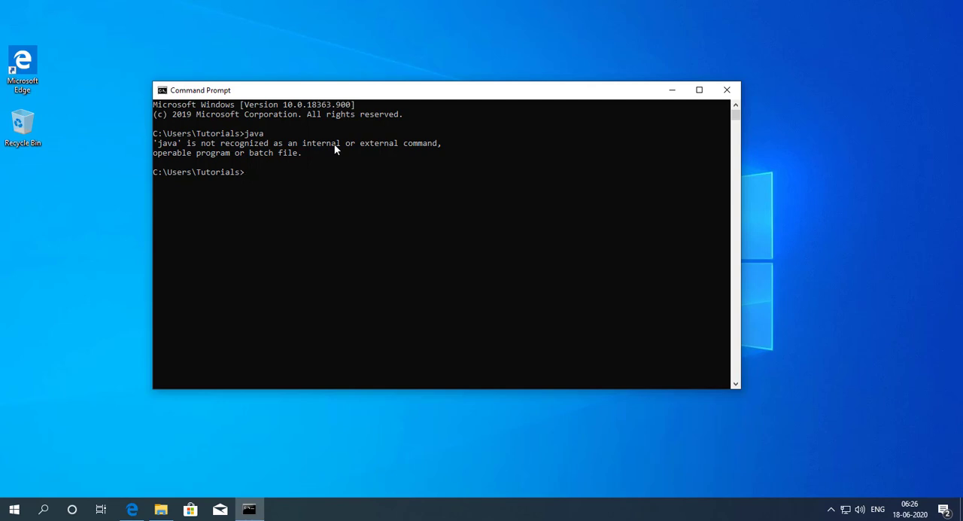
left_click(670, 90)
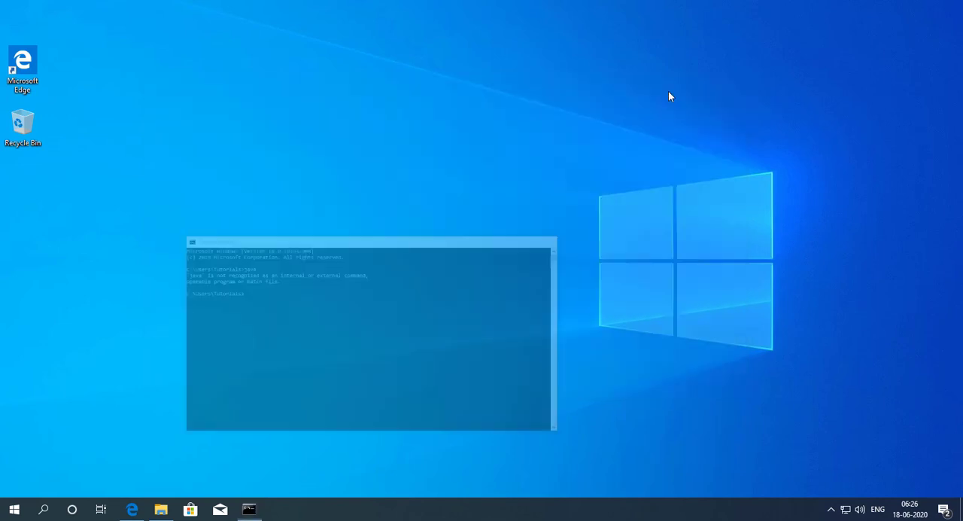
Step: Switch to File Explorer and open the folder C:\Program Files\Java\jdk-14.0.1\bin
left_click(161, 509)
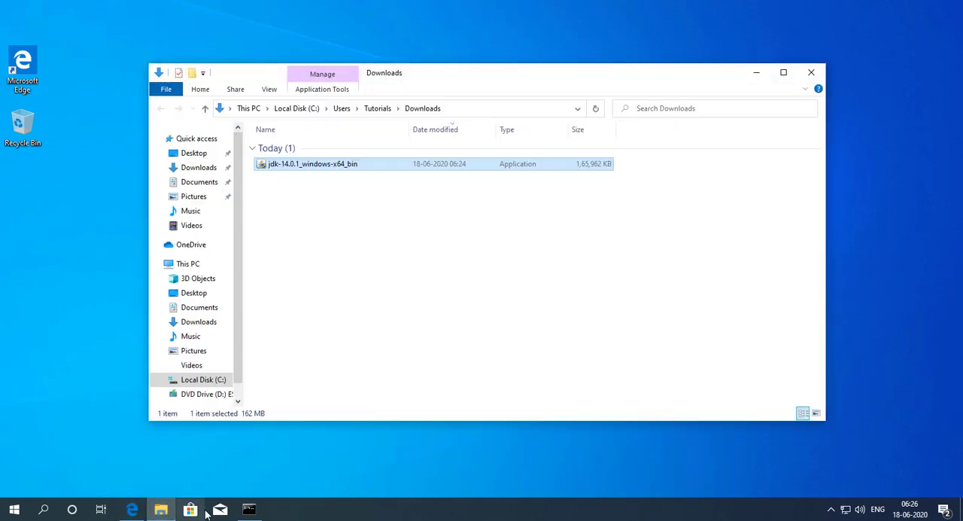
left_click(187, 264)
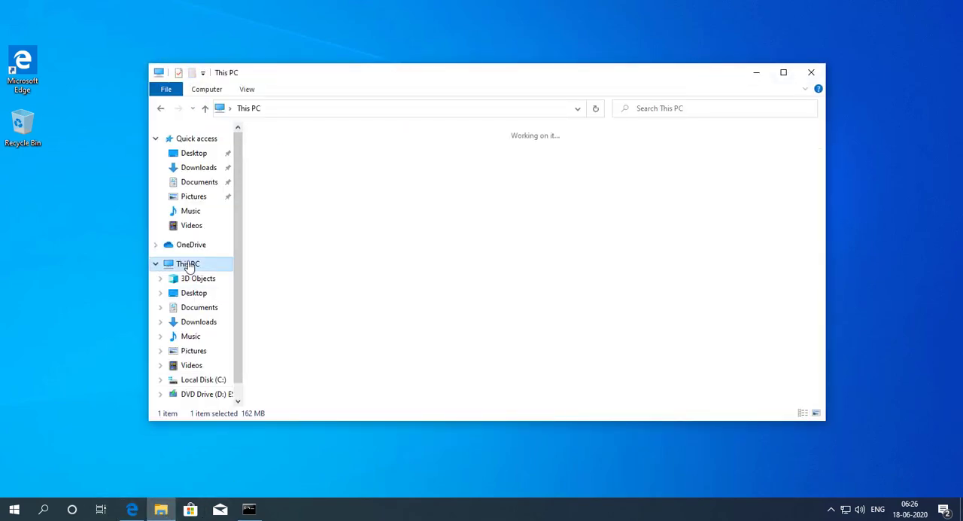
left_click(326, 283)
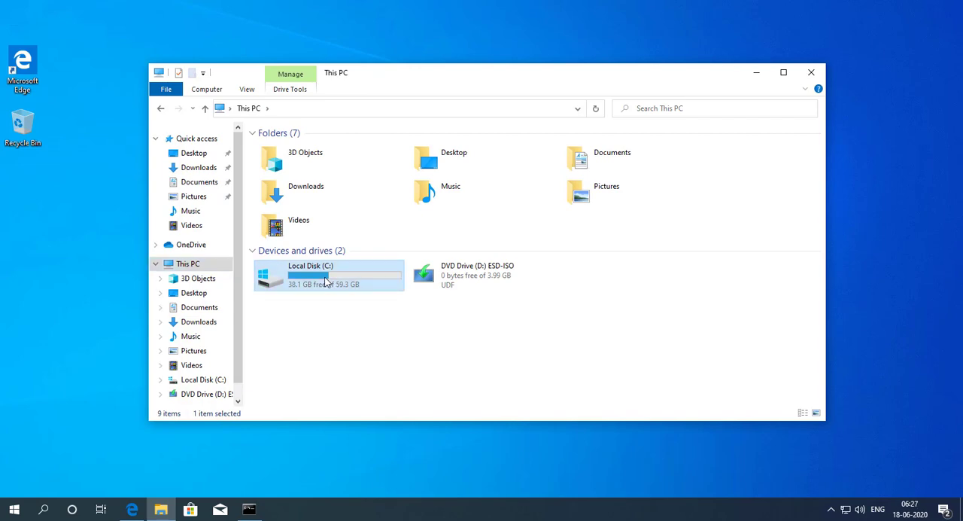
double_click(326, 283)
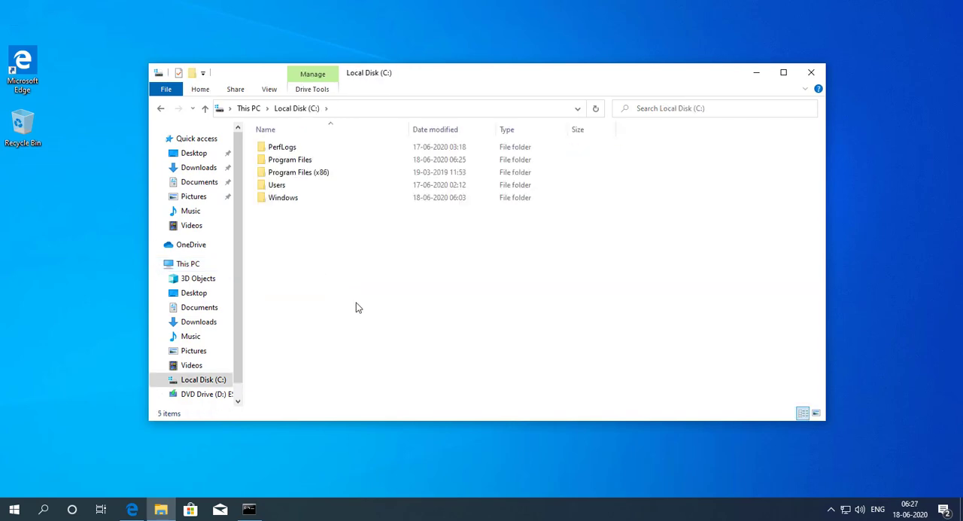
double_click(301, 161)
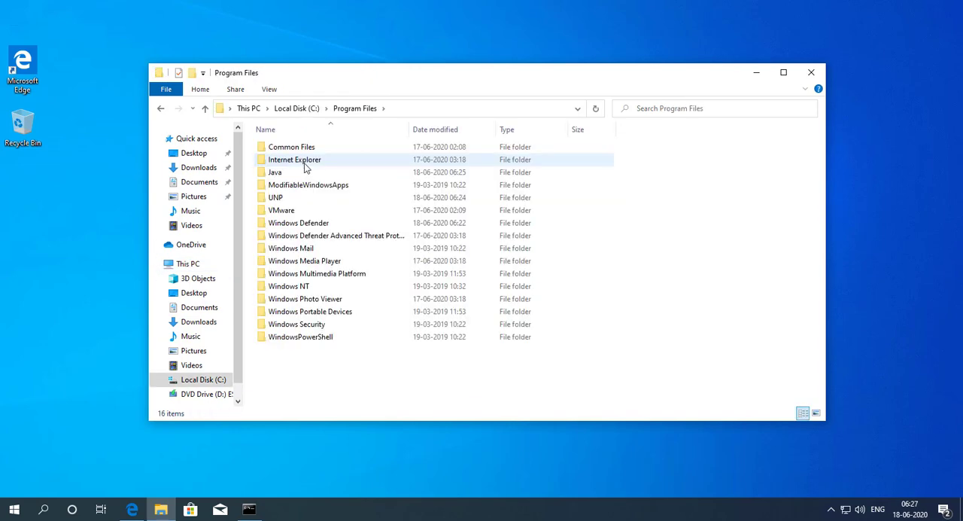
double_click(280, 174)
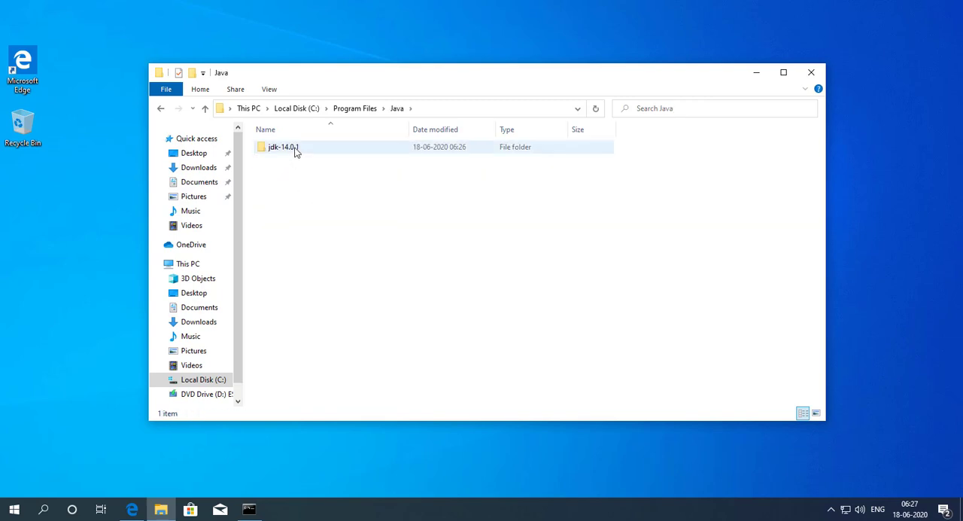
double_click(283, 147)
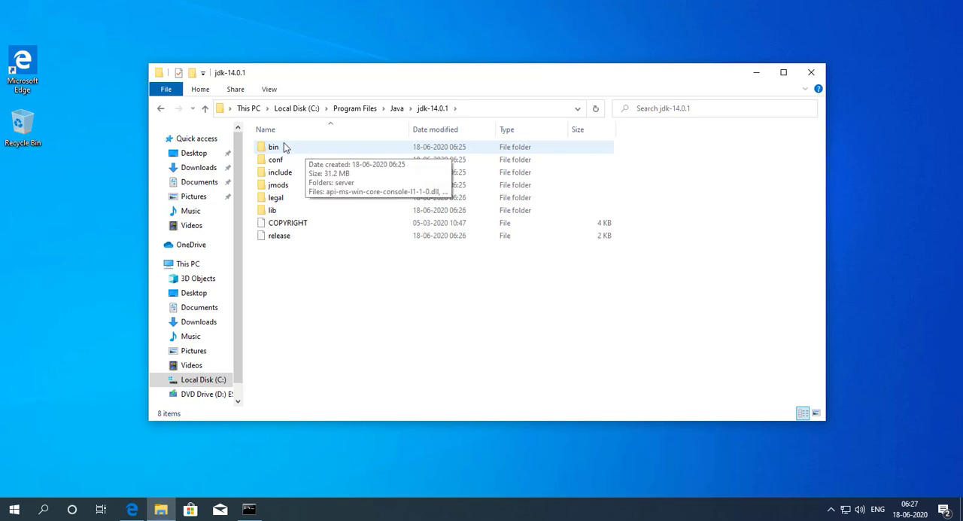
double_click(283, 146)
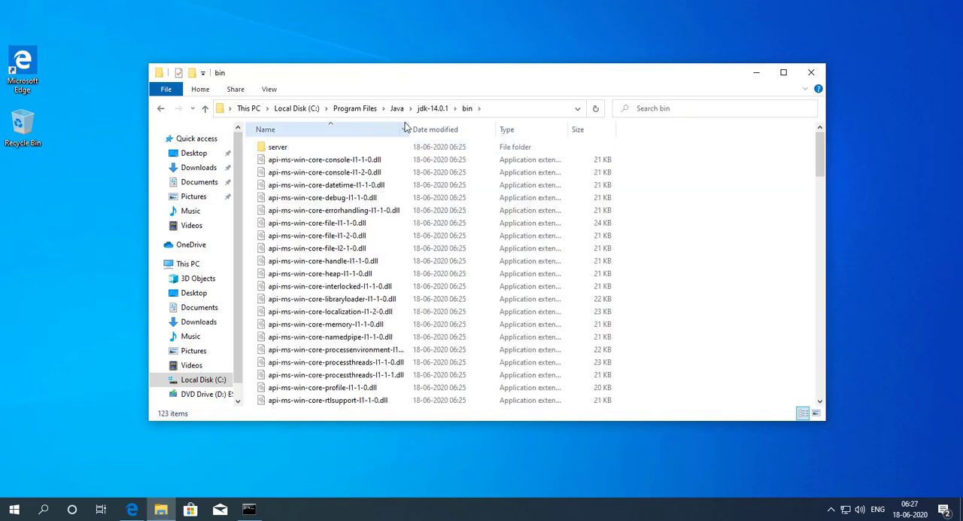
Step: Copy the full path of the open bin folder and return to its file list
left_click(515, 107)
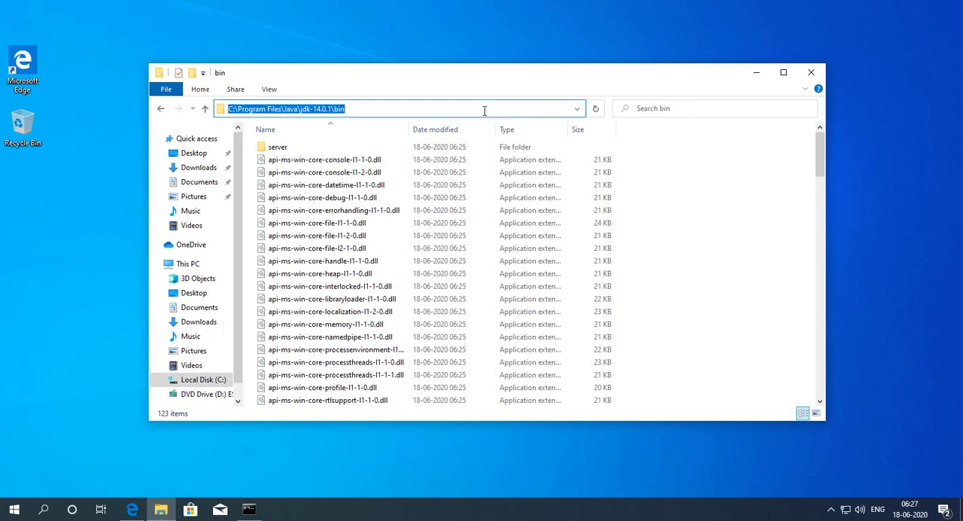
right_click(484, 110)
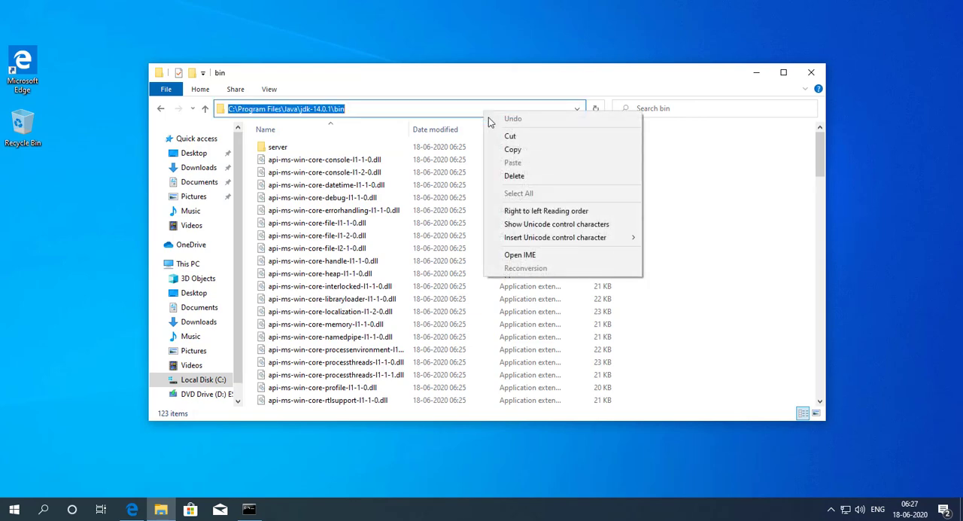
left_click(521, 149)
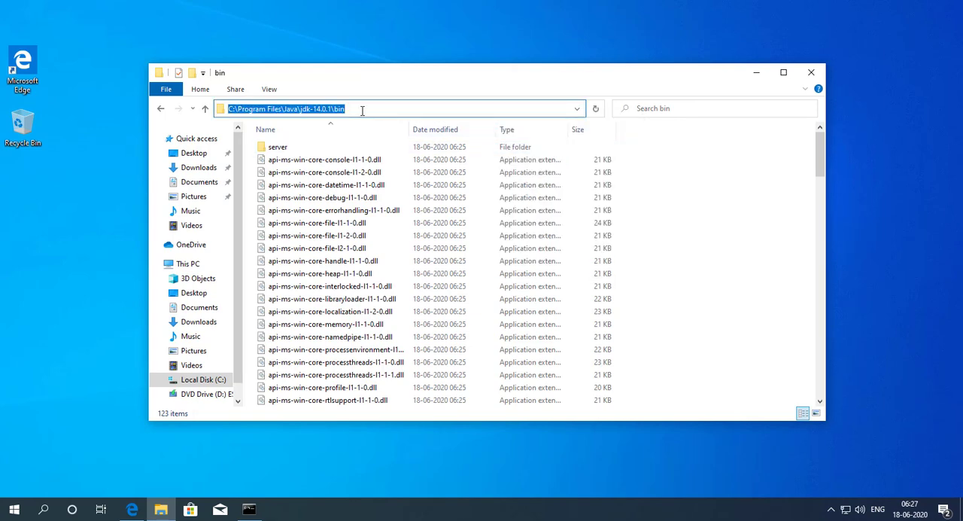
left_click(688, 225)
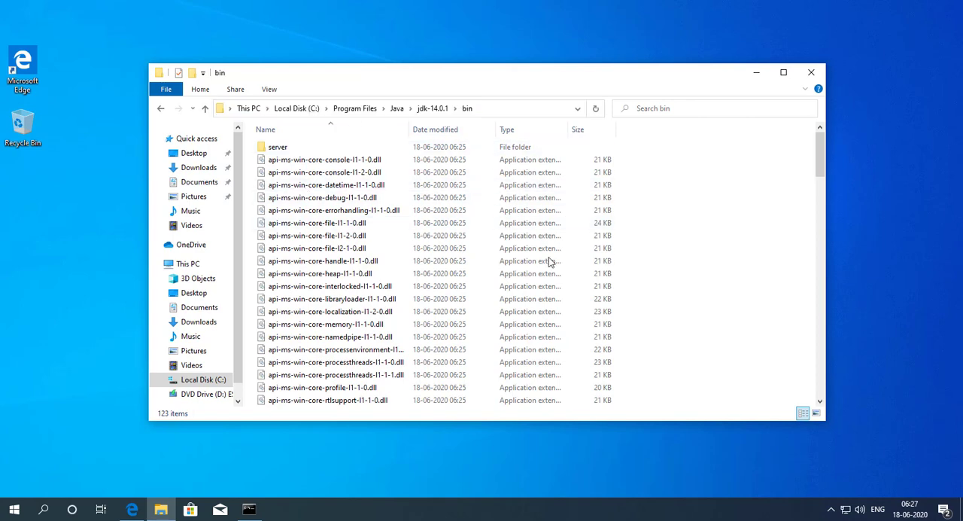
Step: Locate the java and javac applications in the JDK's bin folder
scroll(527, 271, "down", 10)
scroll(467, 279, "down", 9)
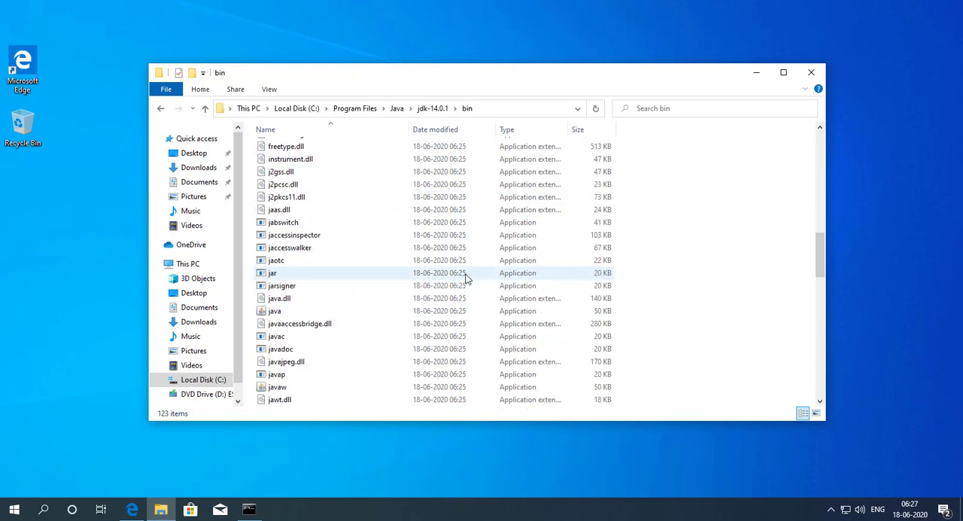
left_click(288, 198)
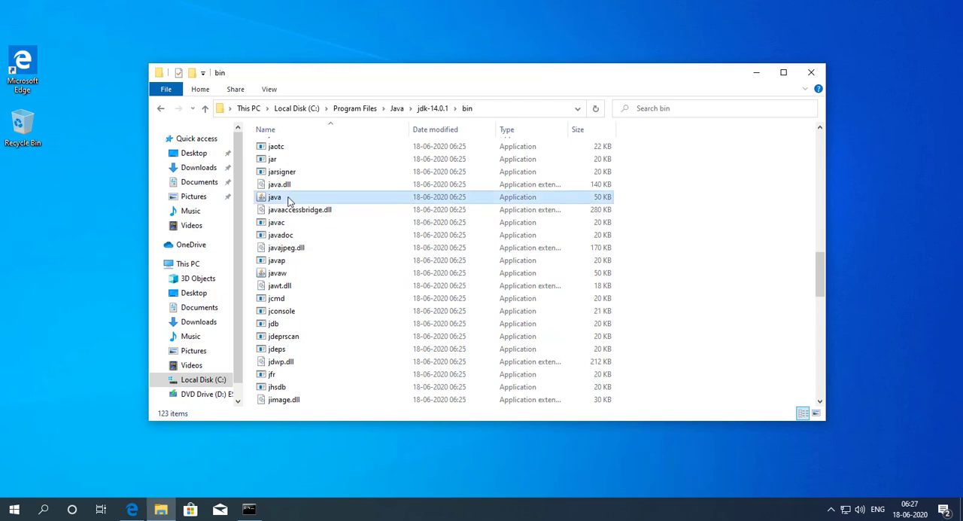
left_click(291, 223)
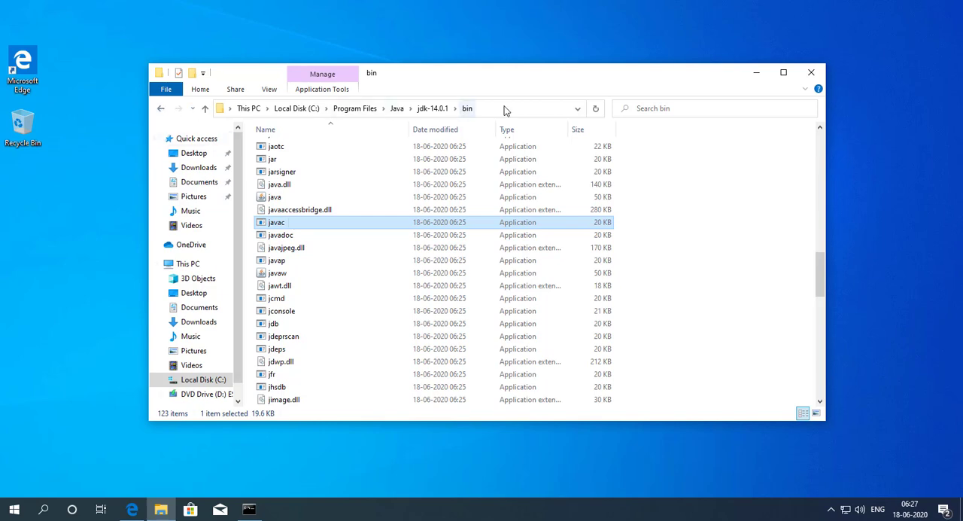
Step: Copy the JDK bin folder's full path, C:\Program Files\Java\jdk-14.0.1\bin, to the clipboard
left_click(504, 110)
right_click(505, 110)
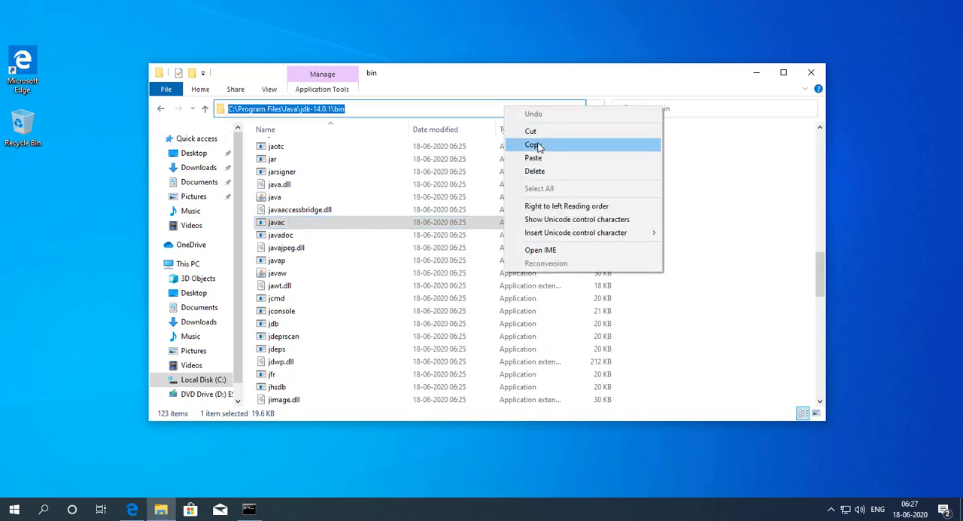
left_click(538, 146)
Step: Go back through the visited folders to This PC
left_click(160, 110)
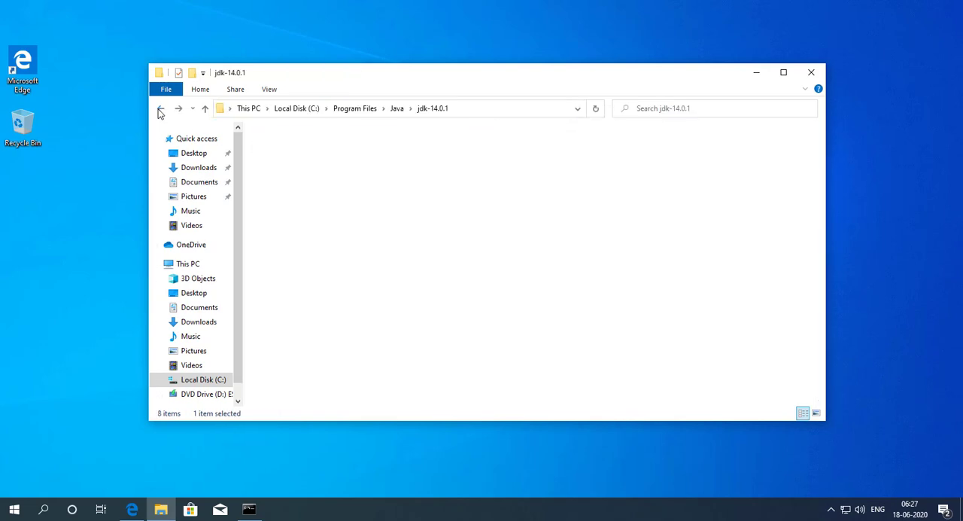
left_click(160, 110)
left_click(160, 110)
left_click(161, 109)
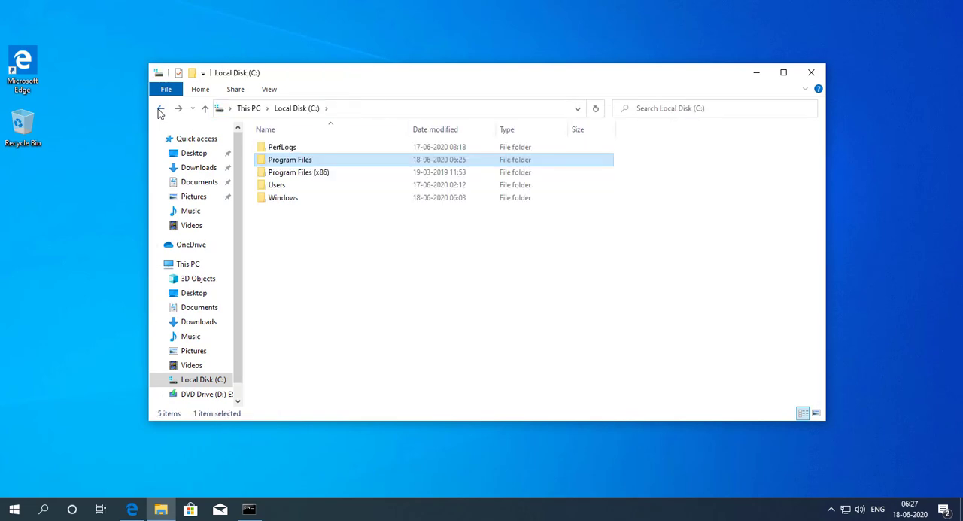
left_click(161, 110)
left_click(649, 328)
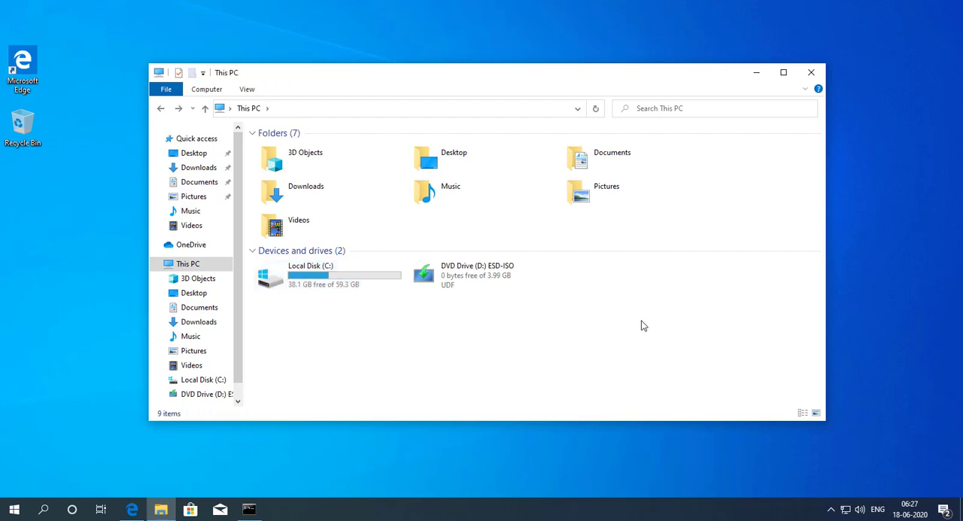
Step: Open the computer's properties and bring up Environment Variables from the advanced system settings
right_click(470, 334)
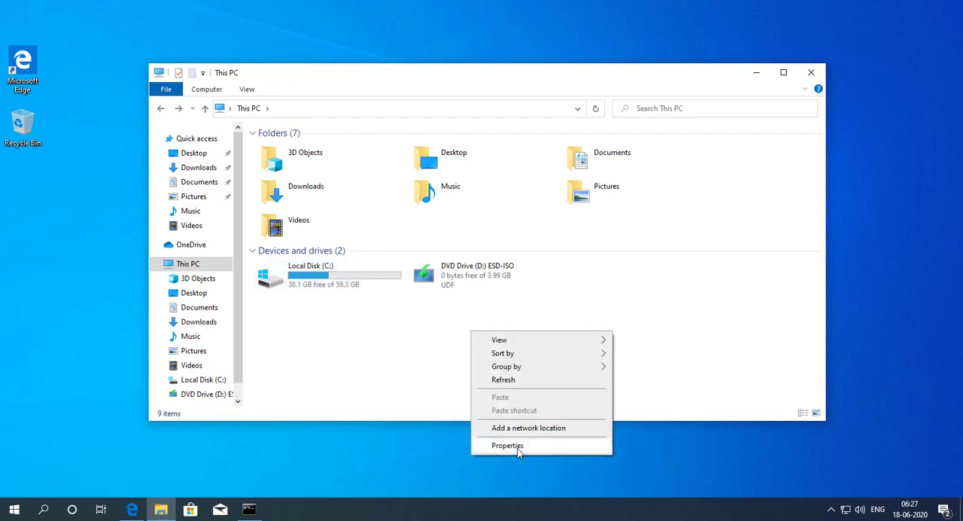
left_click(498, 449)
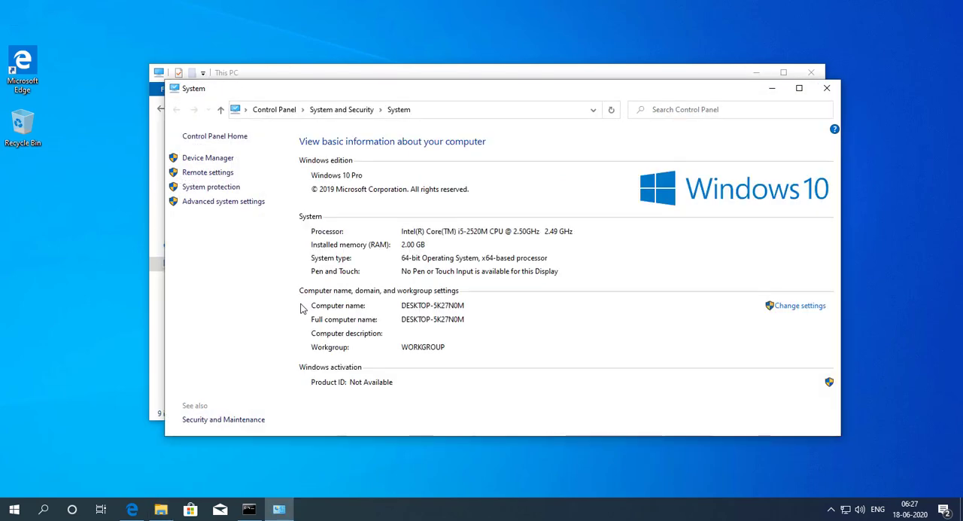
left_click(225, 202)
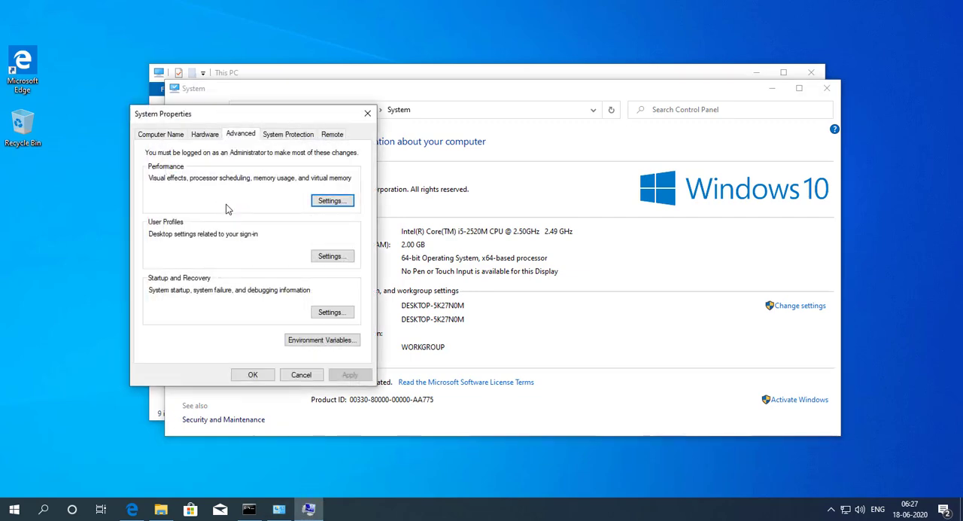
left_click(328, 343)
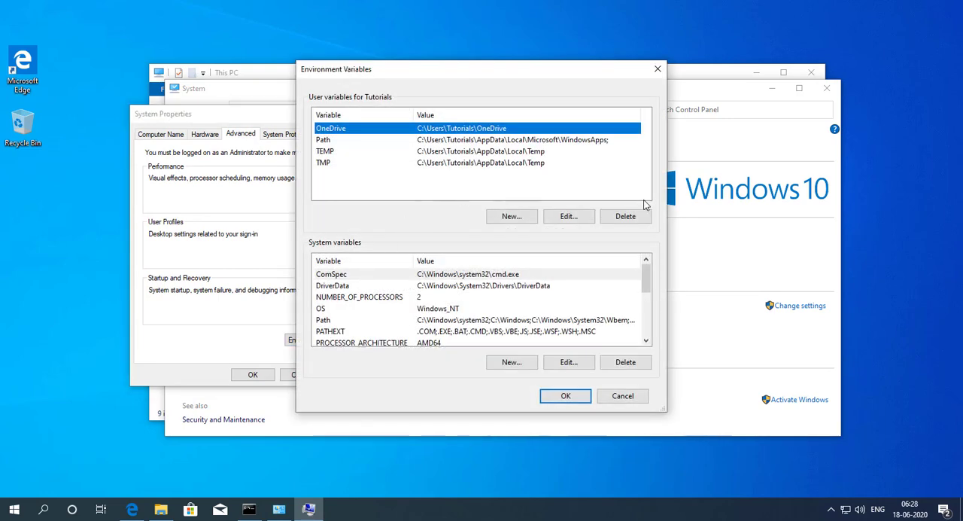
Step: Add C:\Program Files\Java\jdk-14.0.1\bin to the user Path variable, move it to the first position, and accept the edit
left_click(355, 141)
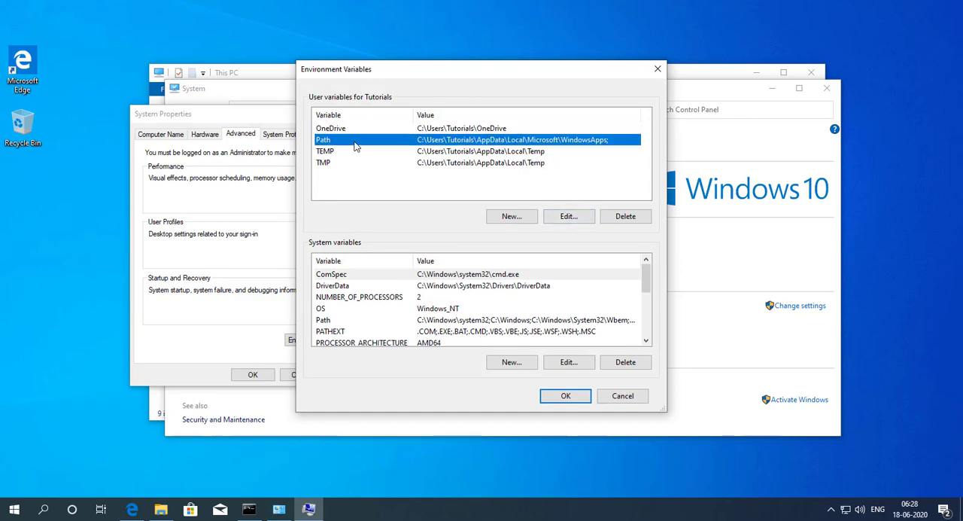
left_click(577, 218)
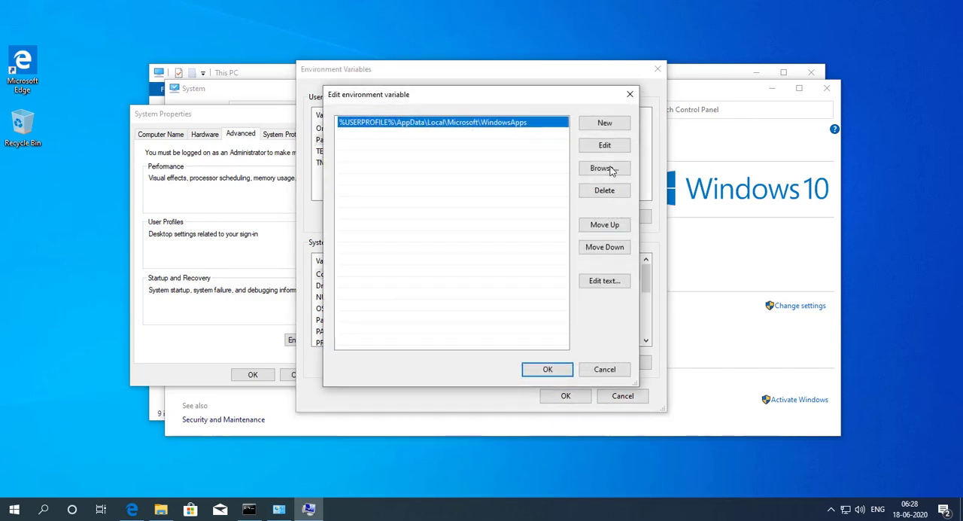
left_click(607, 124)
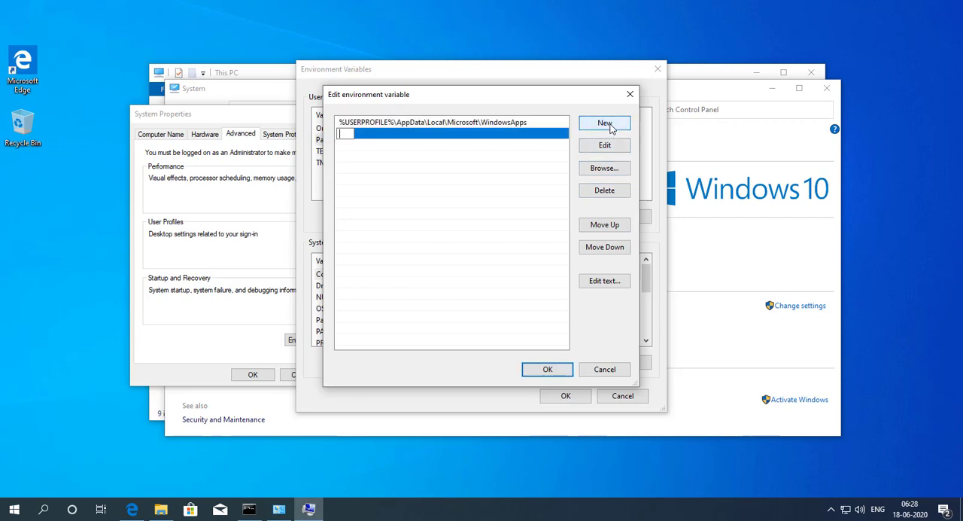
key("ctrl+v")
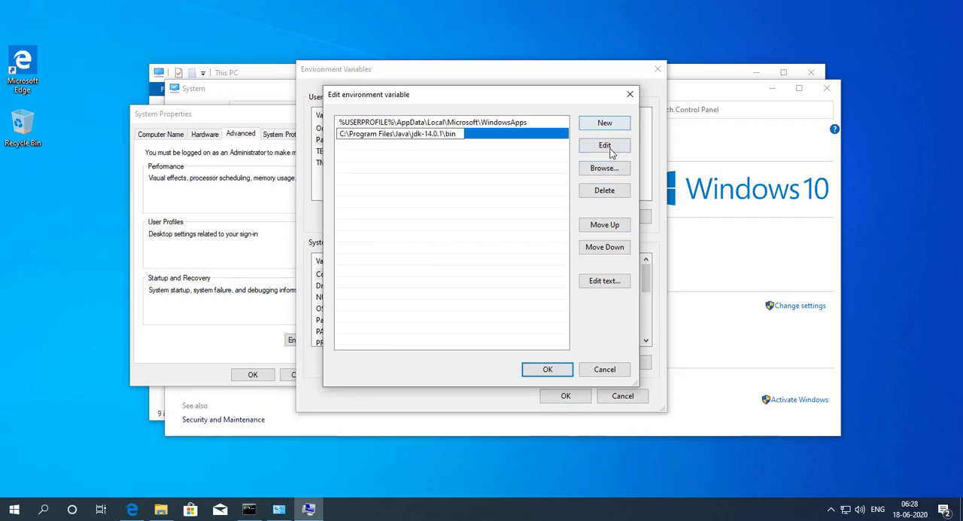
left_click(537, 195)
left_click(518, 133)
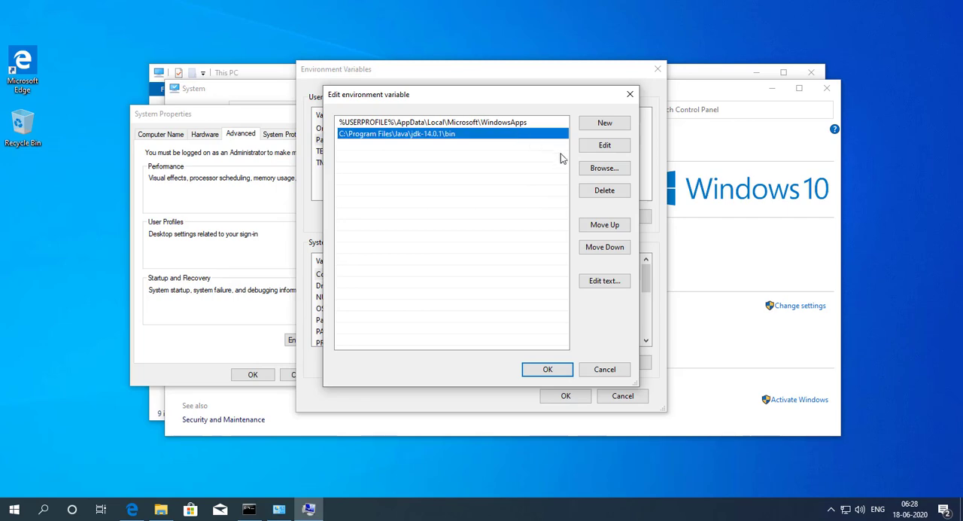
left_click(611, 228)
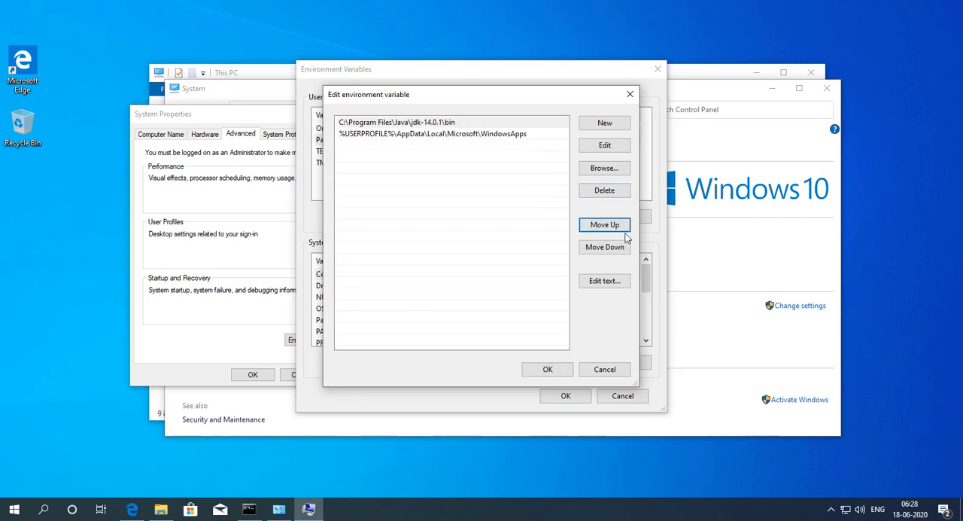
left_click(548, 369)
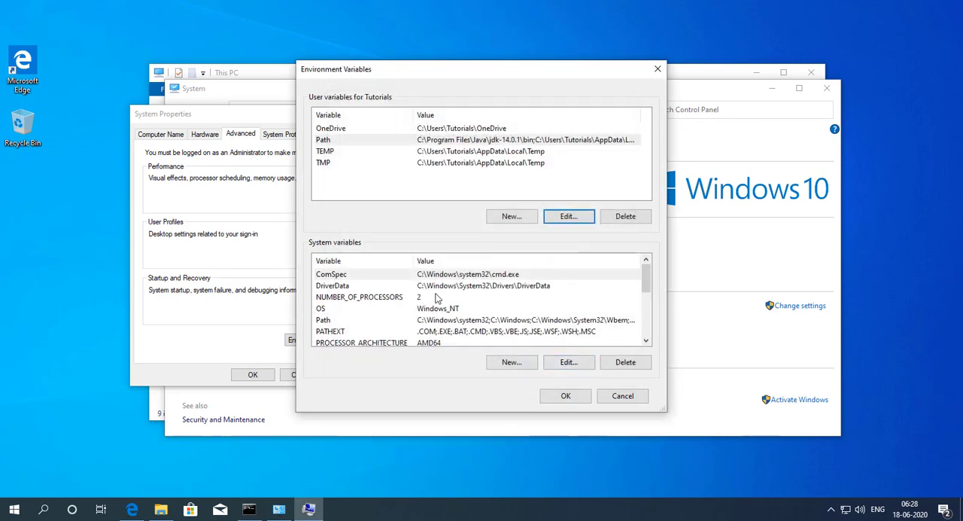
Step: Add C:\Program Files\Java\jdk-14.0.1\bin as a new entry in the system Path variable
scroll(429, 316, "down", 3)
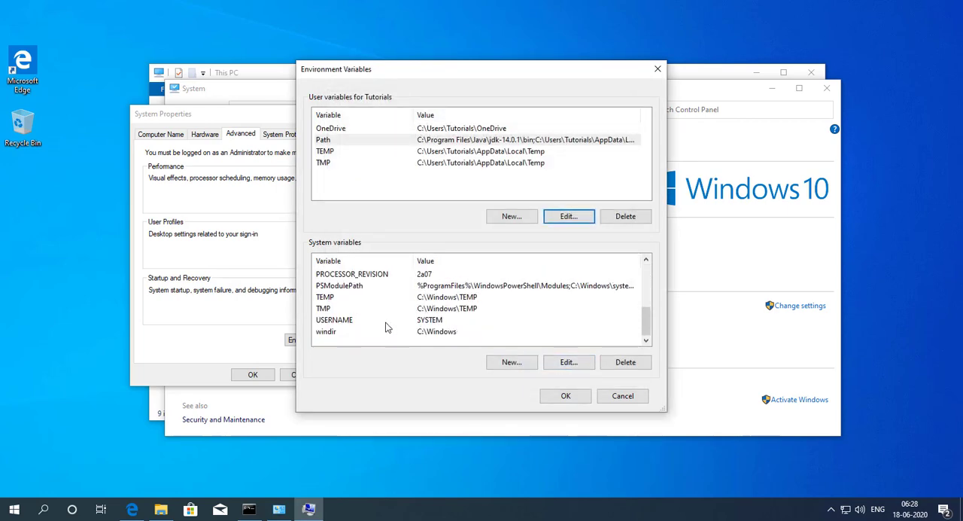
scroll(380, 331, "up", 3)
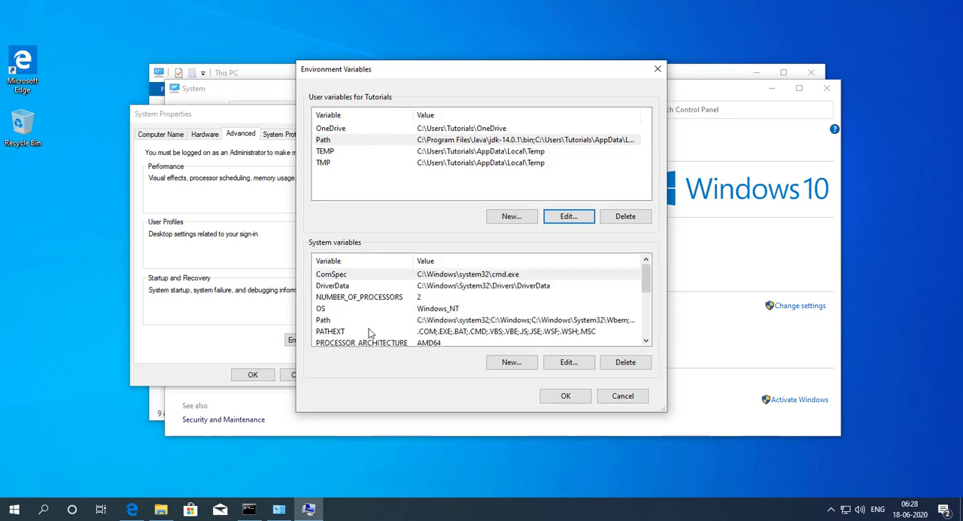
left_click(338, 321)
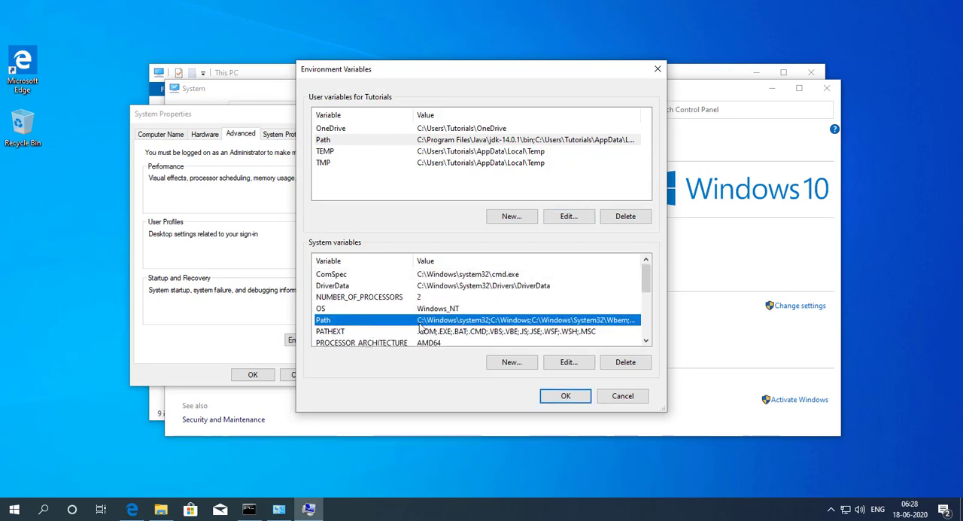
left_click(568, 362)
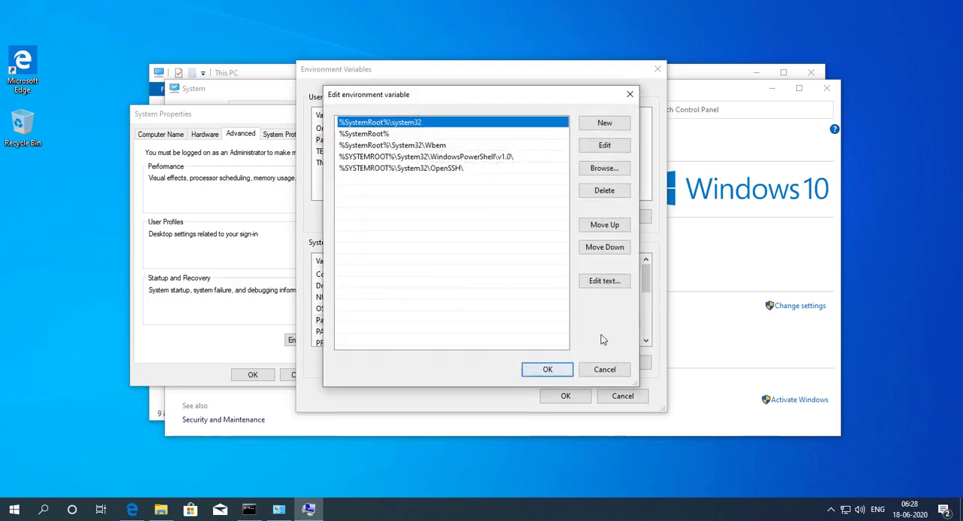
left_click(609, 127)
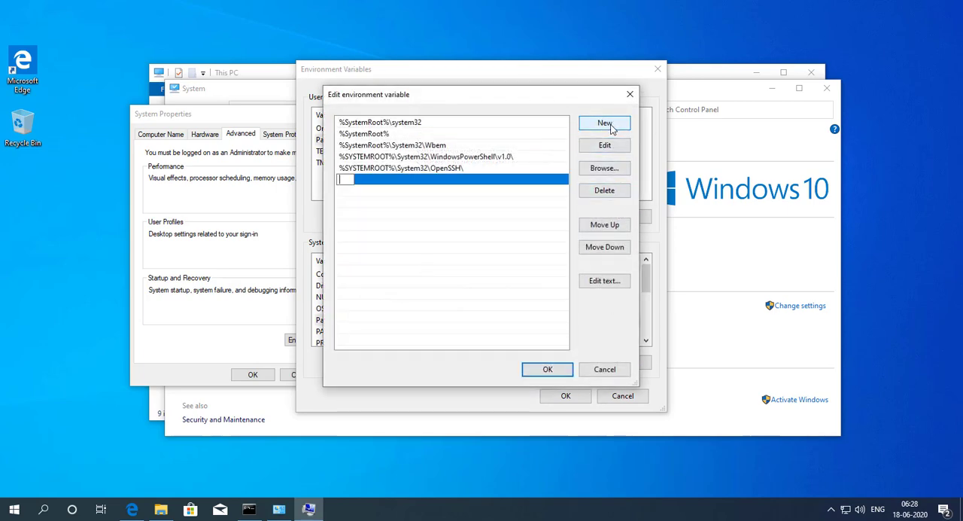
type("C:\\Program Files\\Java\\jdk-14.0.1\\bin")
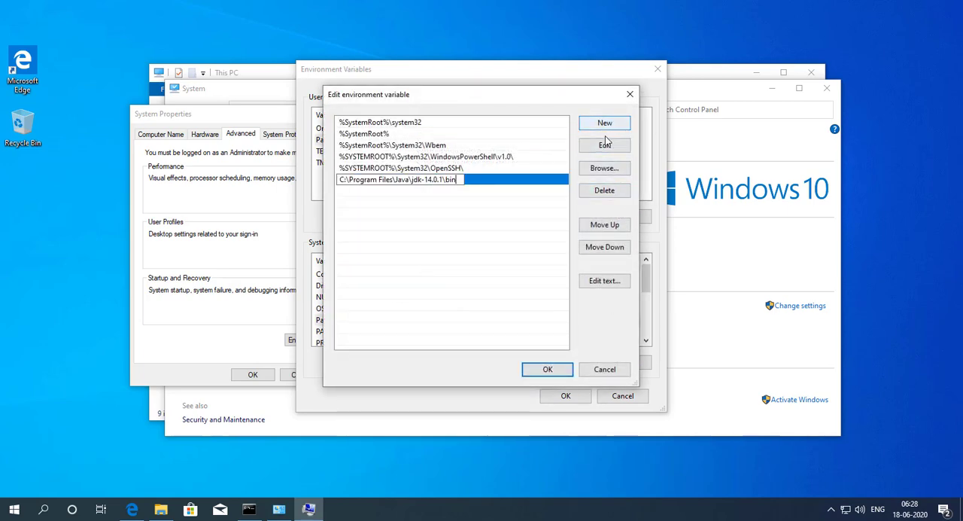
left_click(509, 208)
left_click(489, 178)
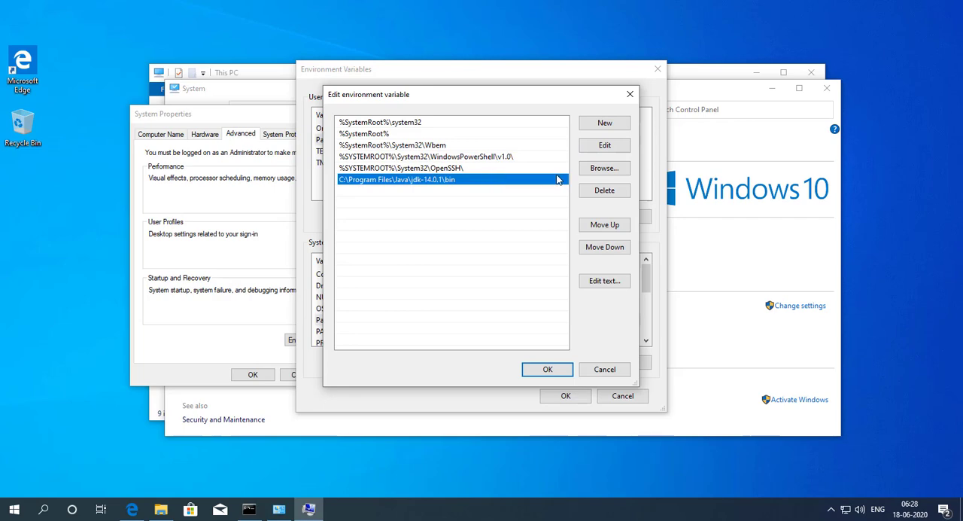
Step: Move the JDK bin entry to the first position of the system Path variable and accept the edit
left_click(605, 225)
left_click(605, 225)
left_click(605, 225)
left_click(605, 225)
left_click(605, 225)
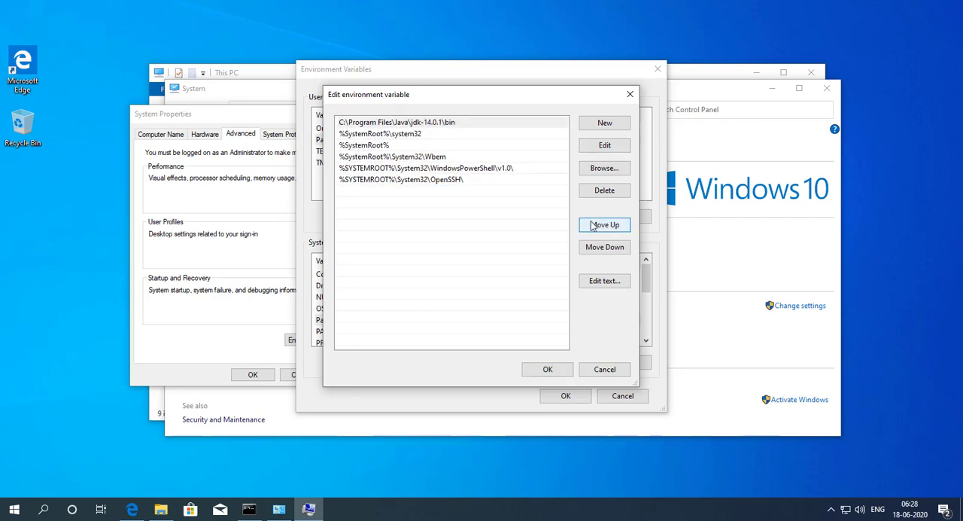
left_click(547, 370)
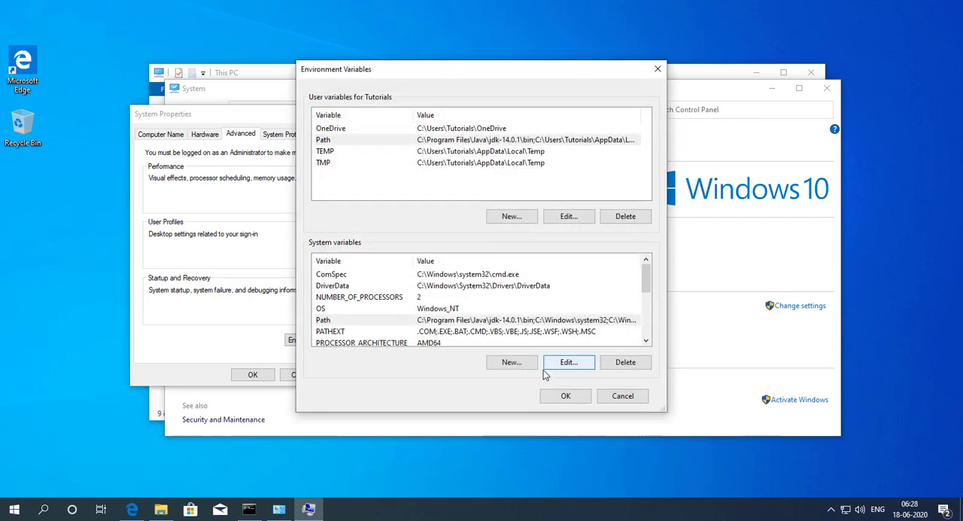
Step: Accept the Environment Variables and System Properties dialogs, and close the System and This PC windows
left_click(563, 394)
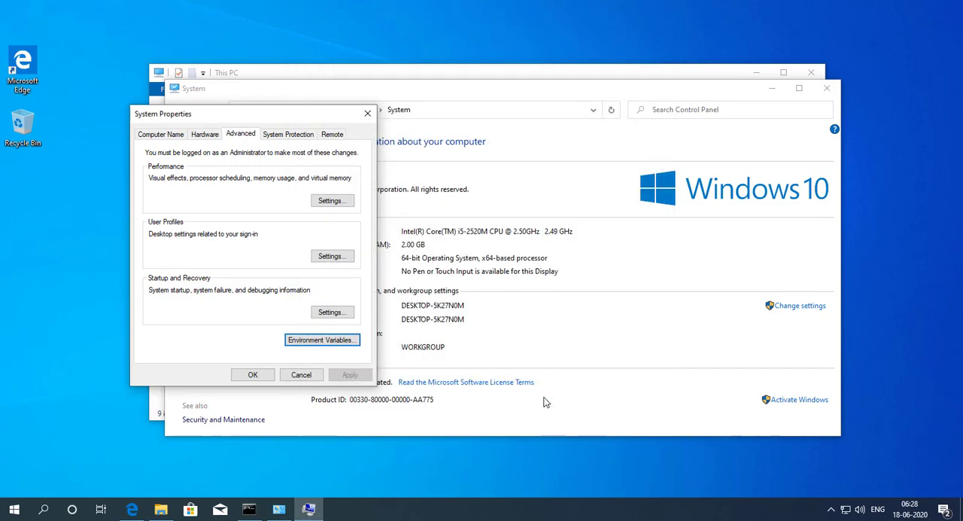
left_click(253, 374)
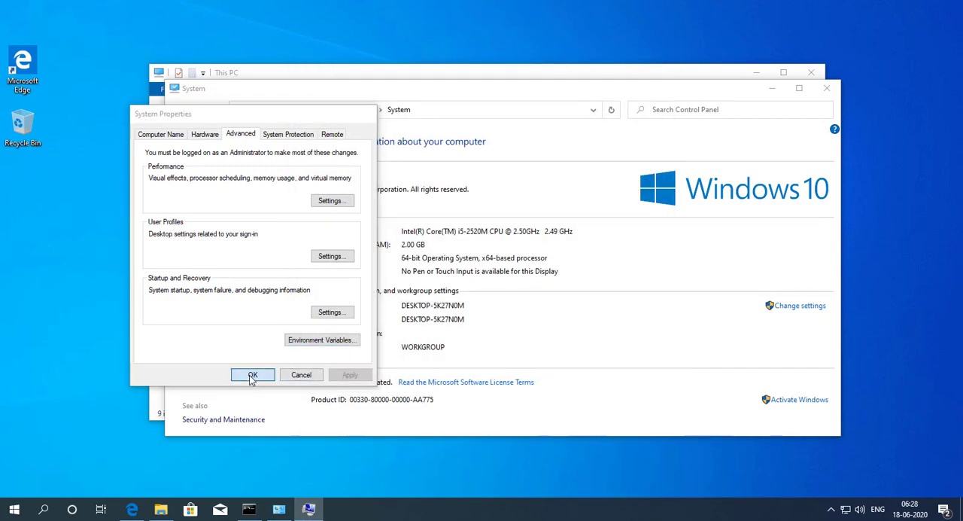
left_click(827, 89)
left_click(810, 72)
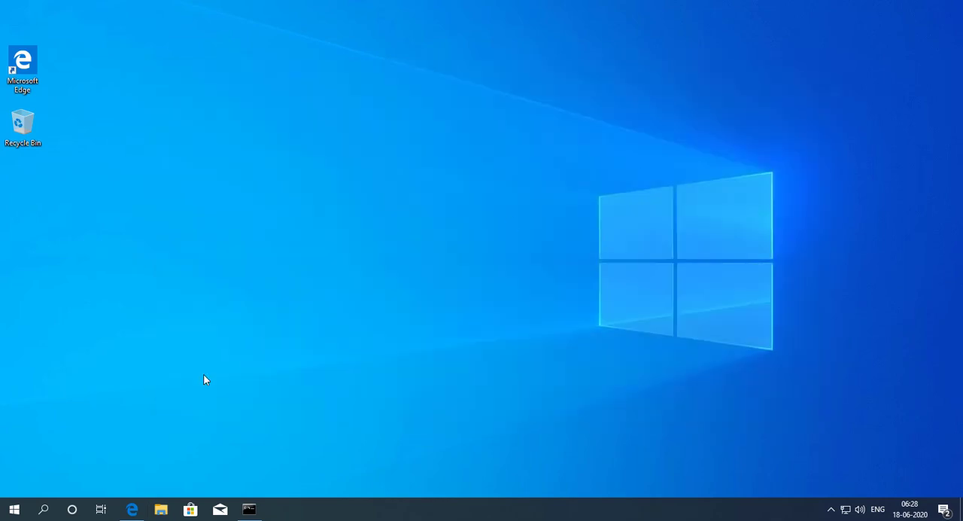
Step: Close the old Command Prompt and open a fresh one by searching Windows for cmd
left_click(248, 509)
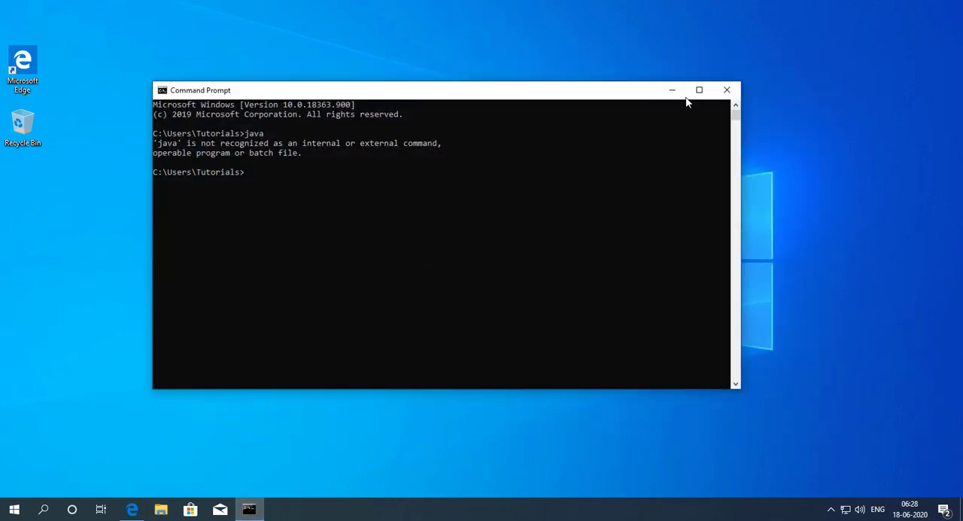
left_click(727, 89)
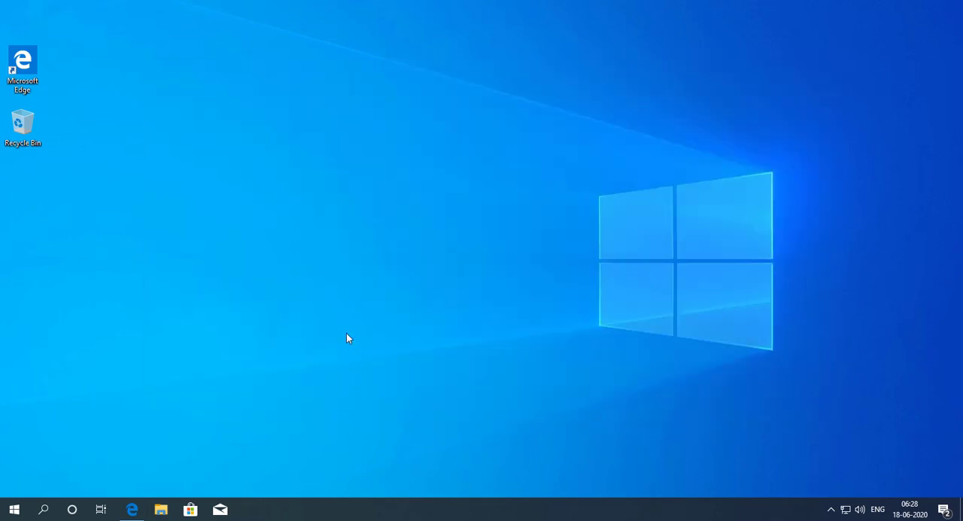
left_click(43, 510)
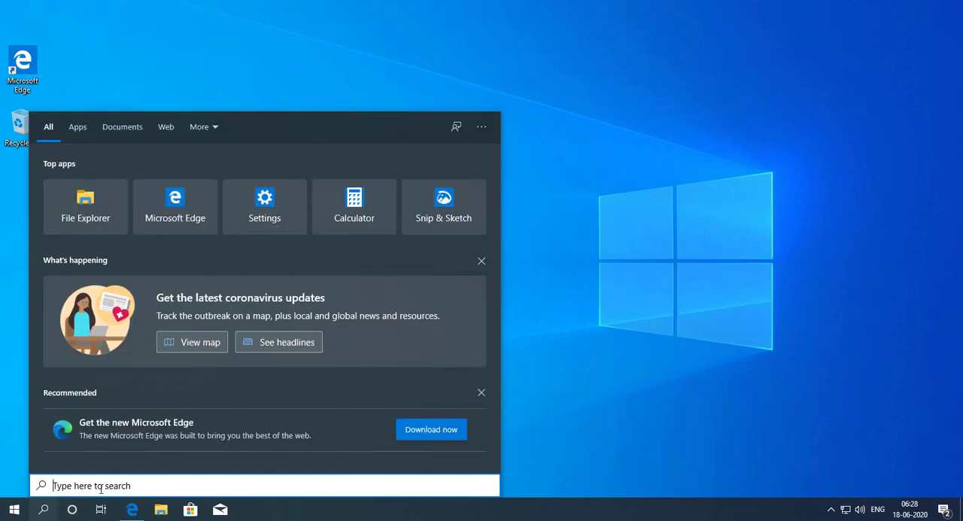
type("cmd")
key("Return")
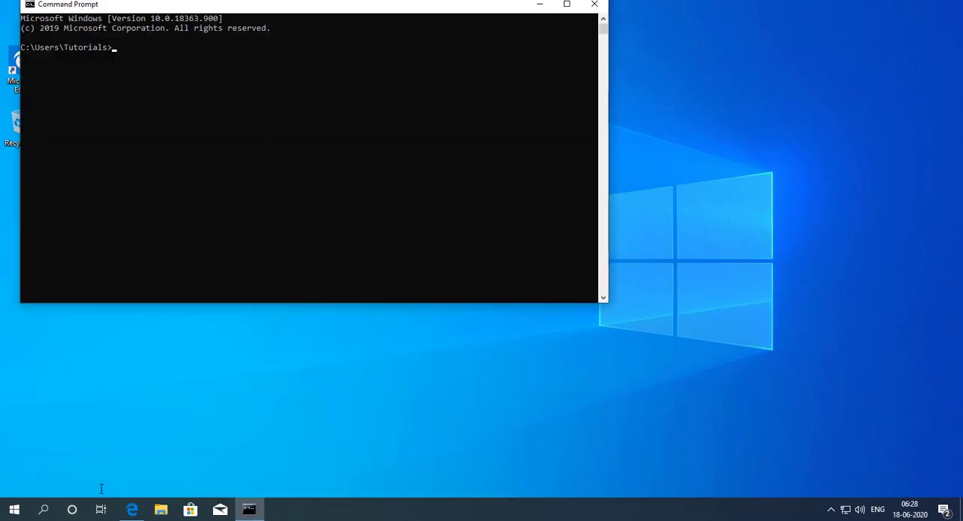
Step: Run java in the new Command Prompt and look through the command's usage output
left_click(243, 193)
type("java")
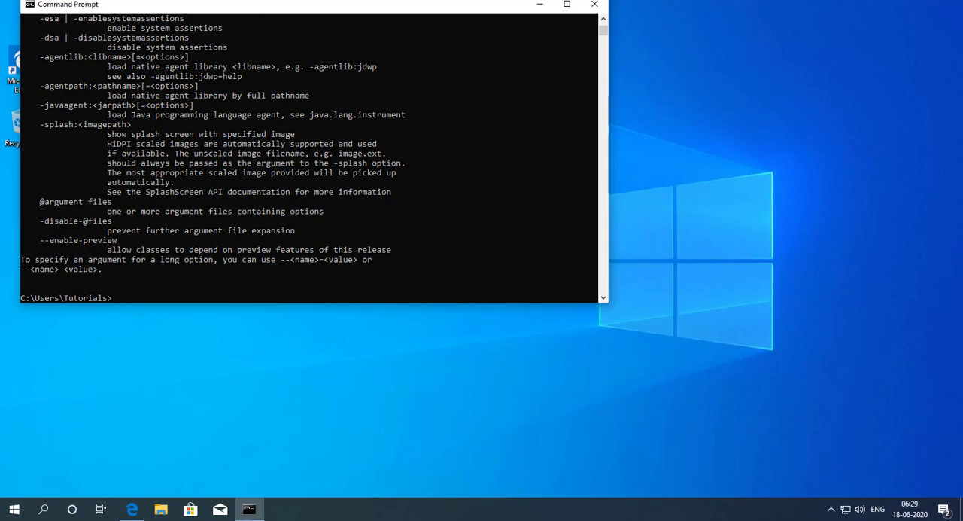
left_click_drag(264, 8, 392, 58)
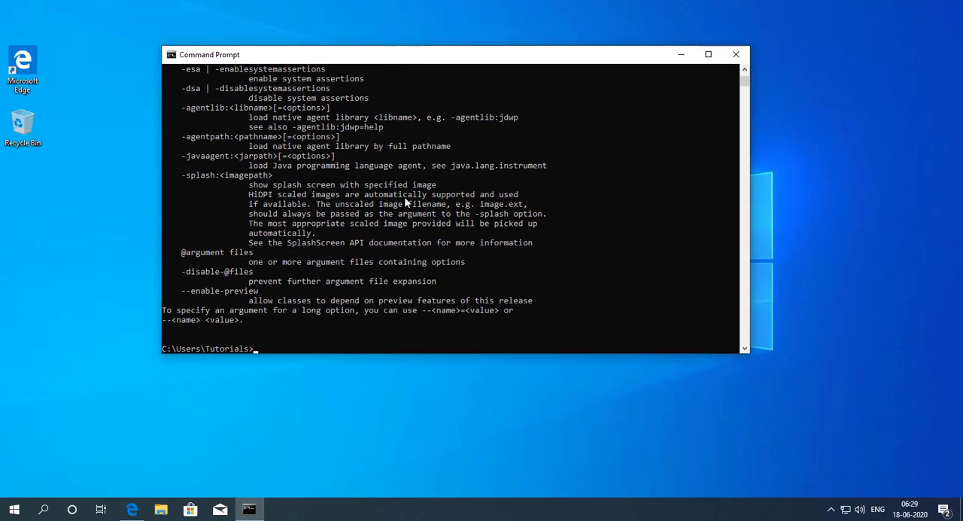
scroll(406, 201, "up", 3, "ctrl")
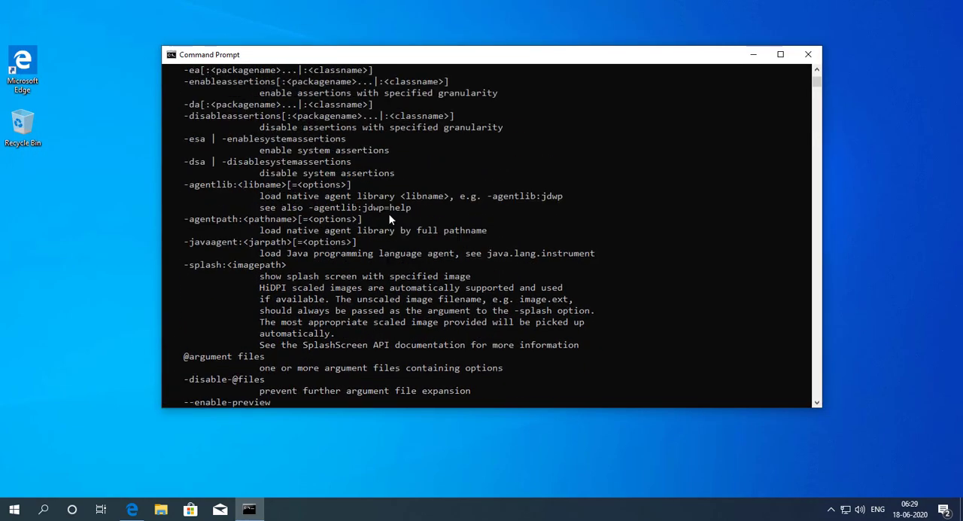
scroll(390, 218, "up", 3)
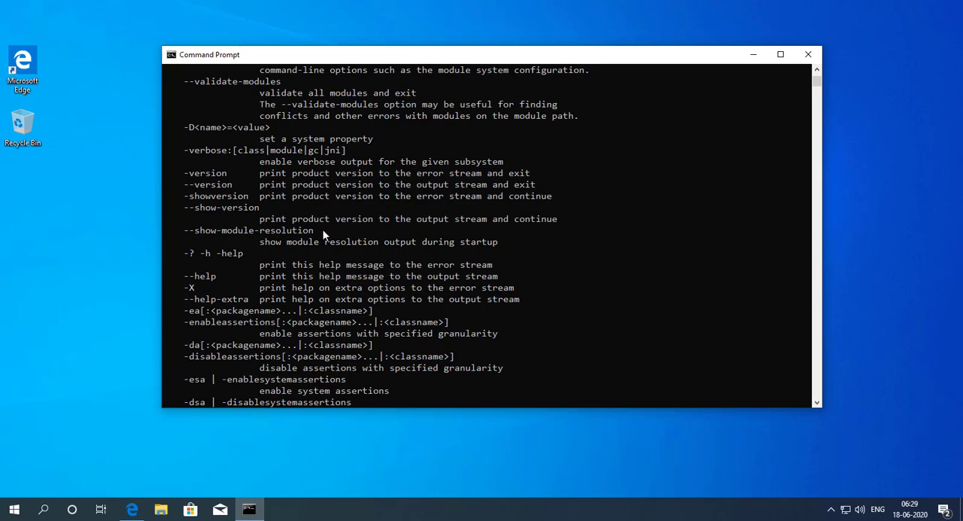
scroll(324, 230, "down", 20)
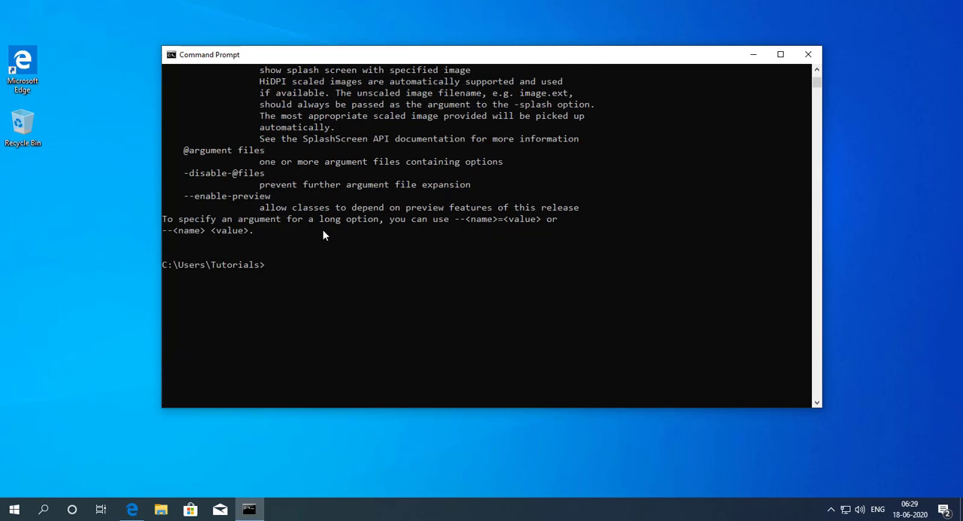
scroll(323, 245, "up", 7)
Step: Check the installed Java version with java -version and close Command Prompt
left_click(439, 295)
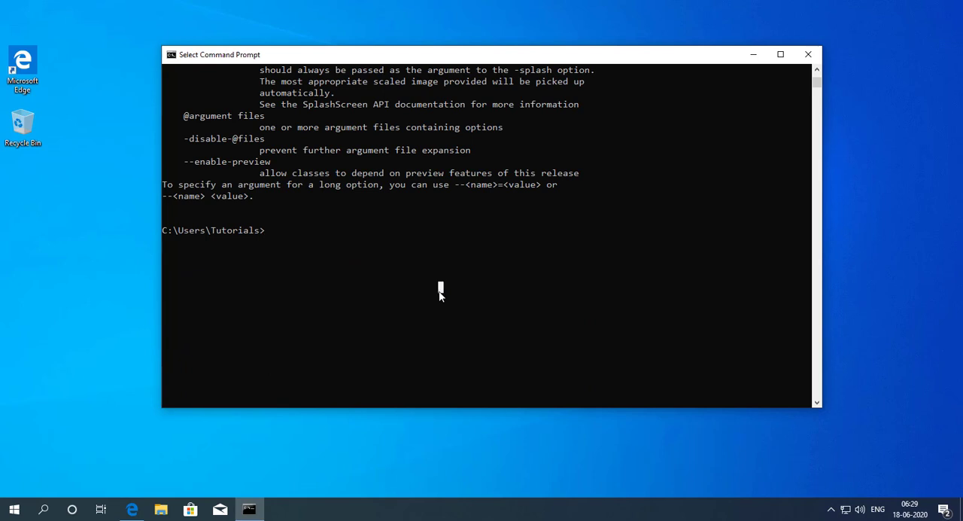
type("java -version")
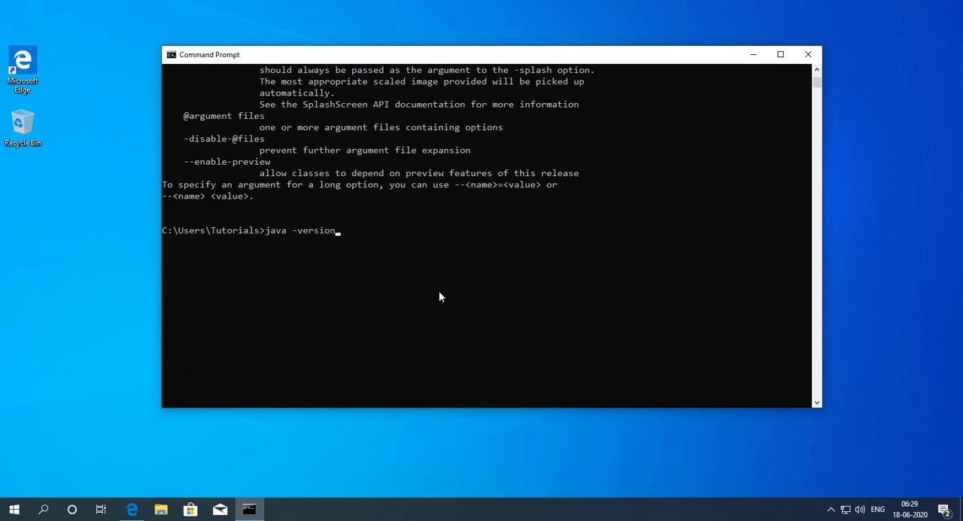
key("Return")
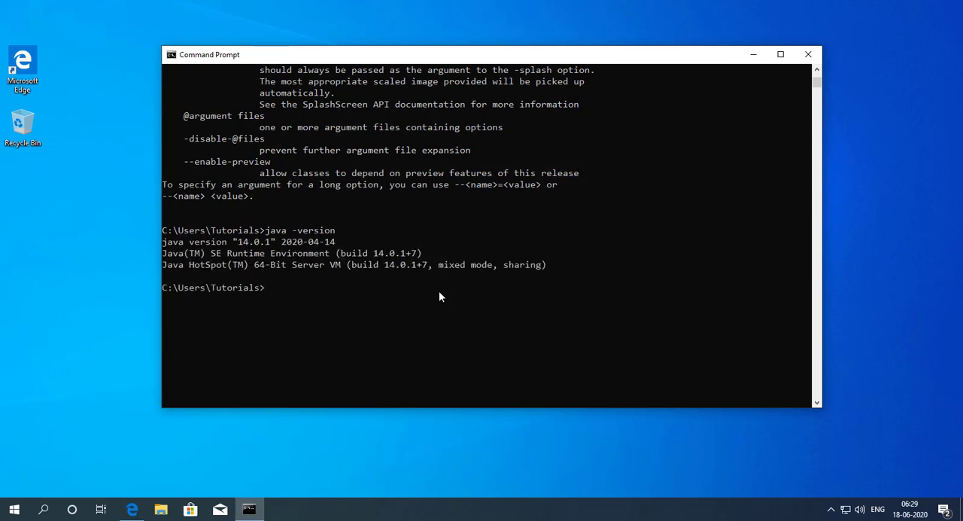
left_click(808, 54)
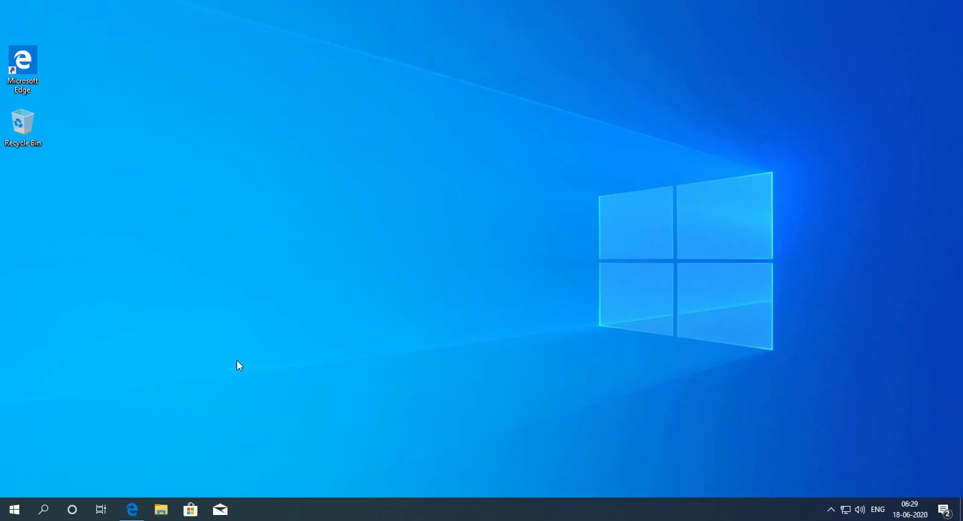
Step: Switch to Microsoft Edge and search the web in a new tab using the suggestion "intellij idea downalod"
left_click(132, 509)
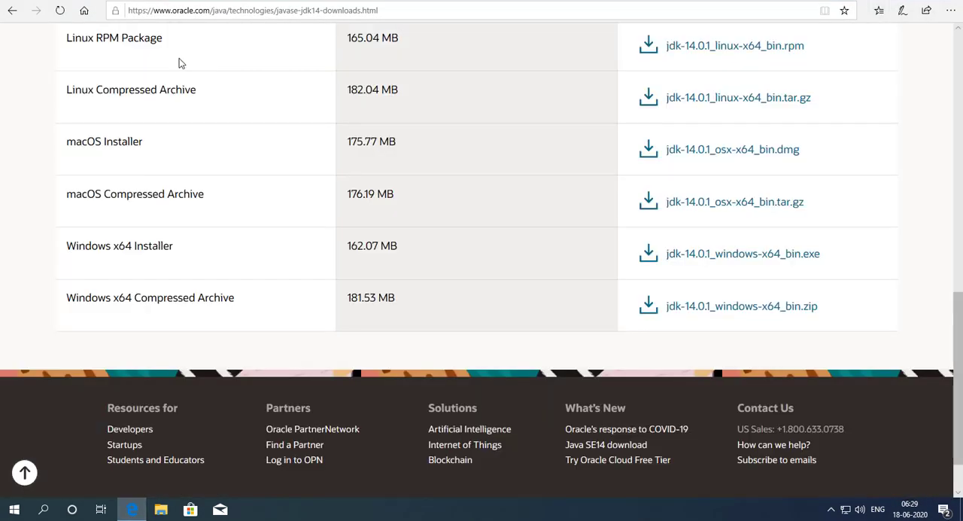
left_click(388, 1)
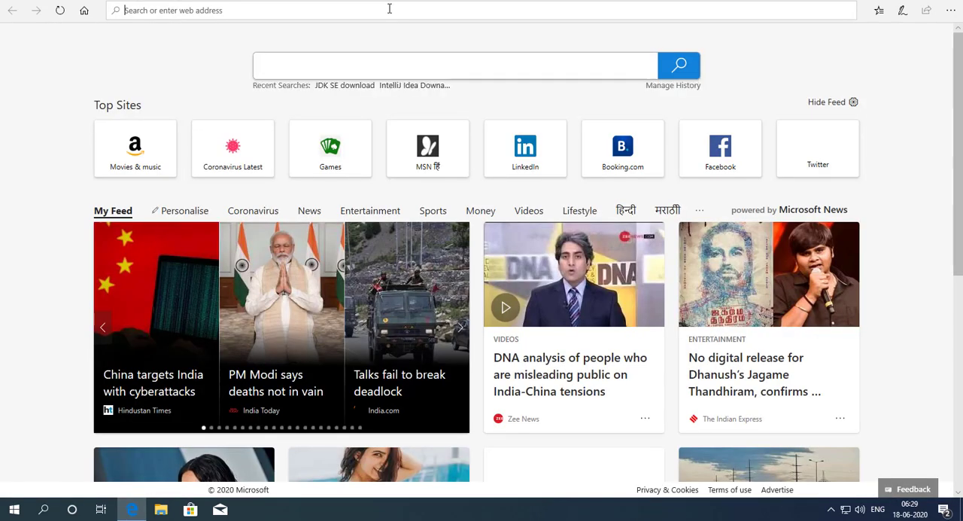
type("Inte")
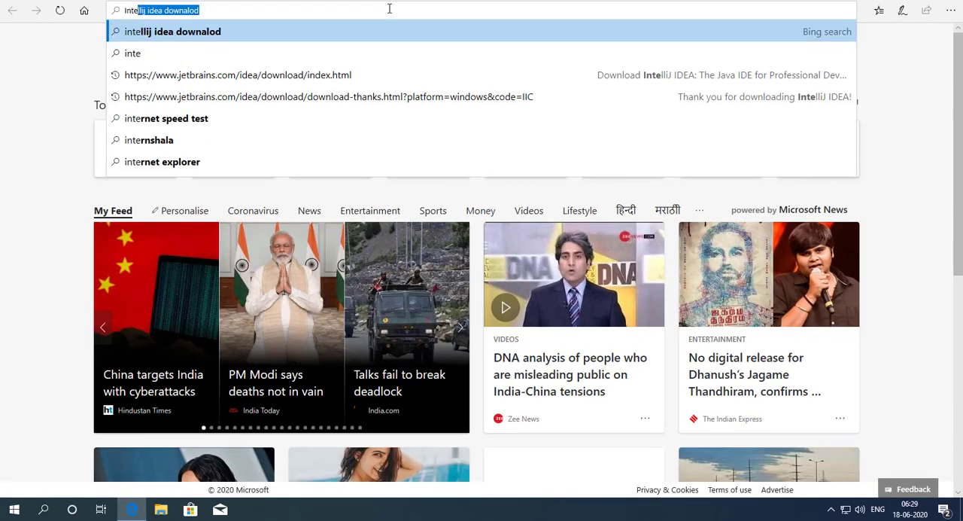
type("llij")
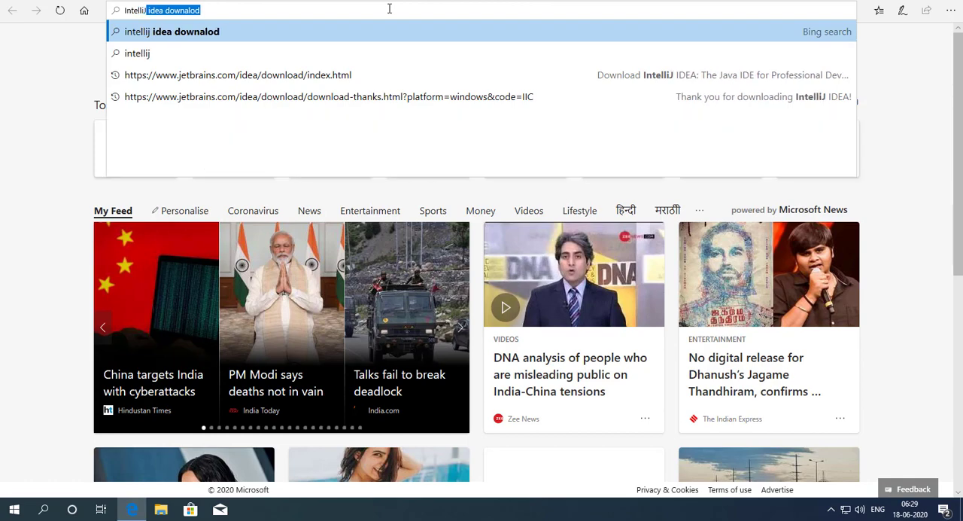
left_click(224, 35)
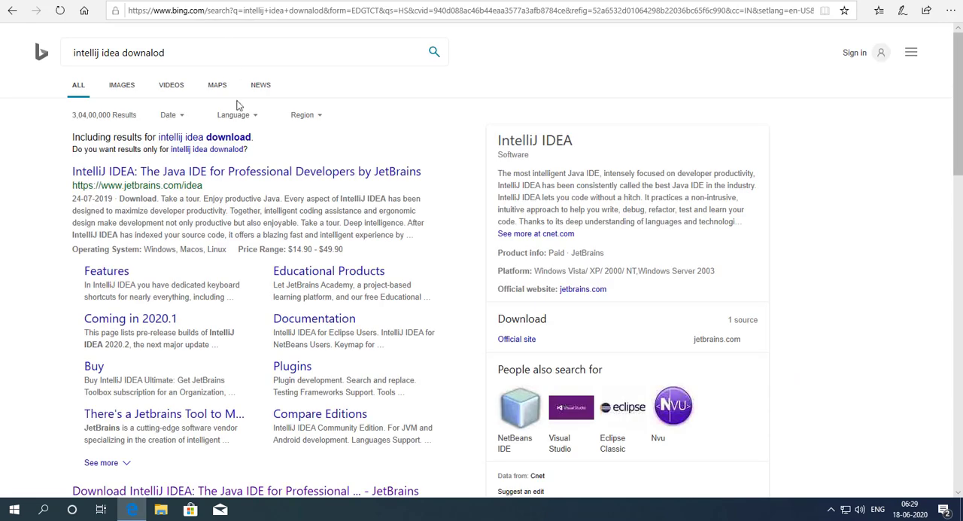
Step: Open the JetBrains IntelliJ IDEA site from the search results and go to the Windows download options for Ultimate and Community
left_click(224, 180)
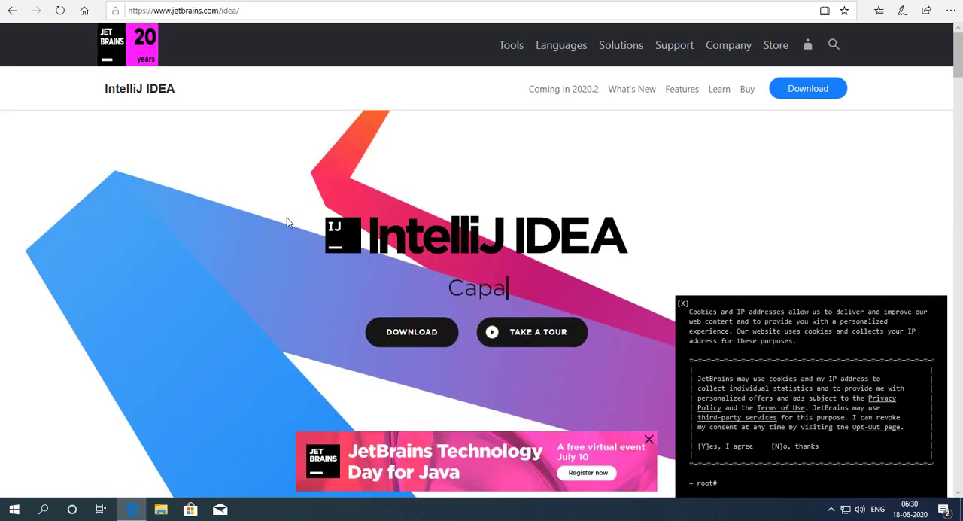
scroll(310, 294, "down", 2)
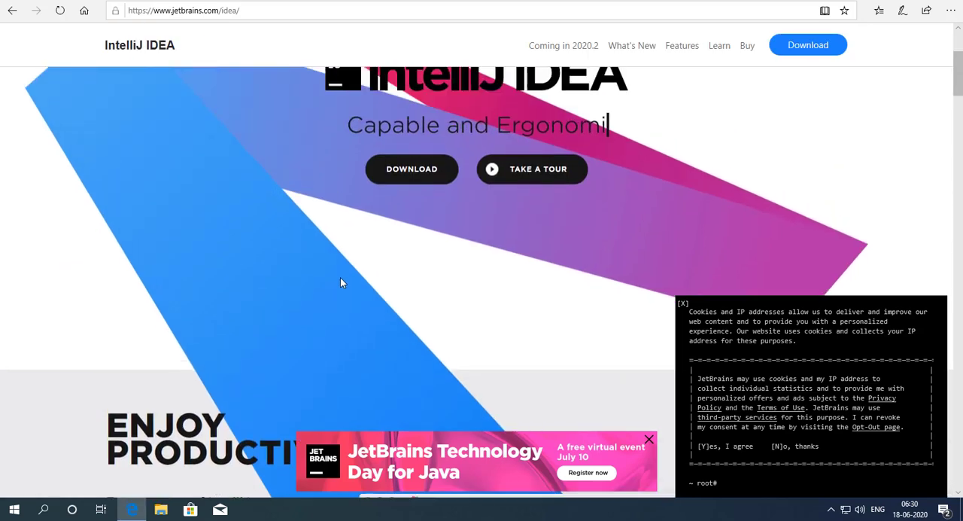
scroll(340, 283, "up", 1)
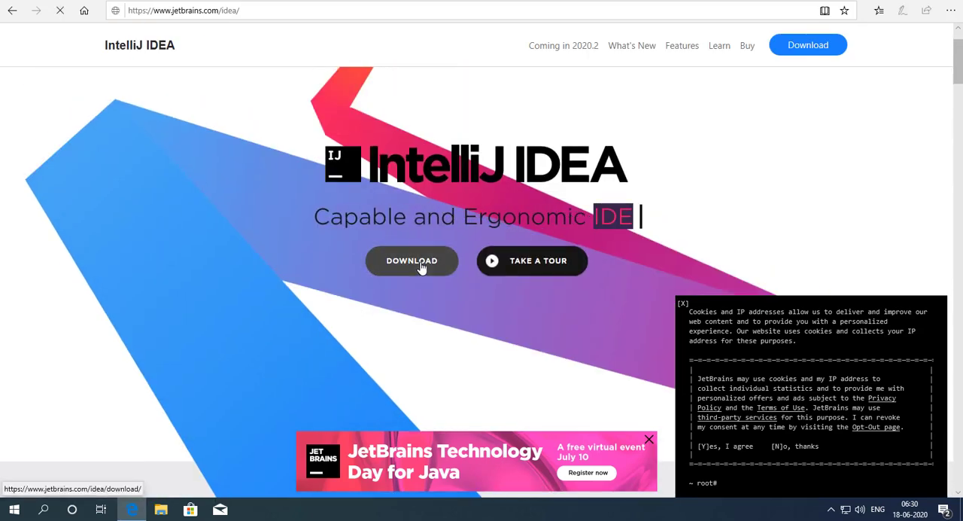
left_click(421, 268)
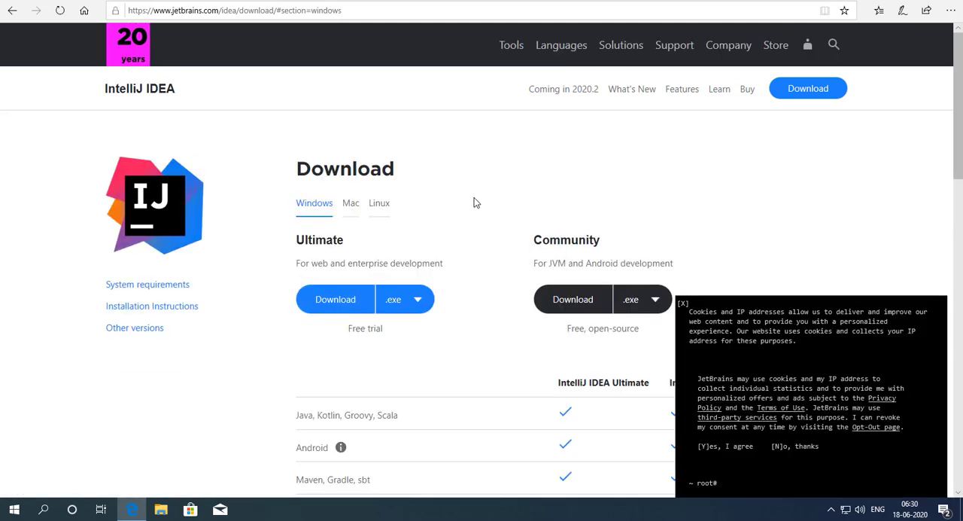
scroll(451, 211, "down", 2)
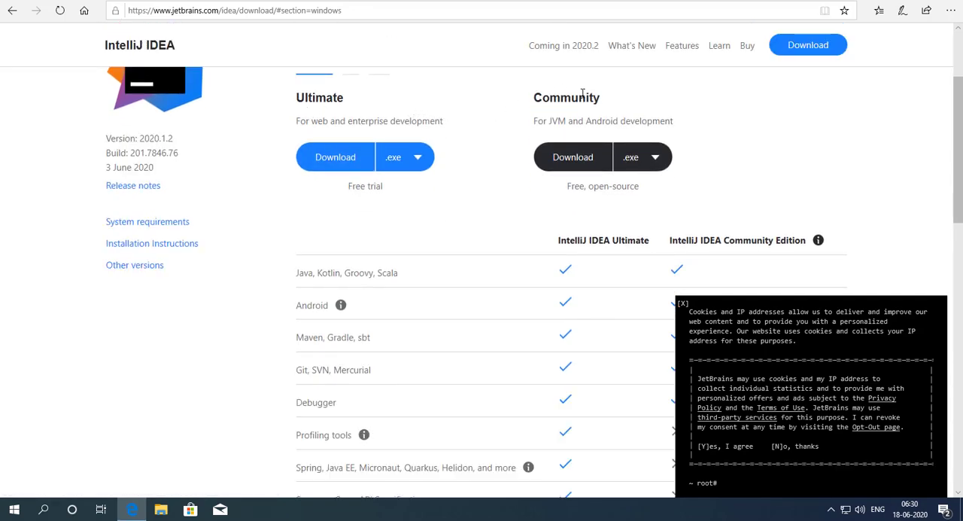
Step: Download the Windows .exe installer of IntelliJ IDEA Community, dismissing the cookie notice, and save ideaIC-2020.1.2.exe
scroll(467, 158, "up", 2)
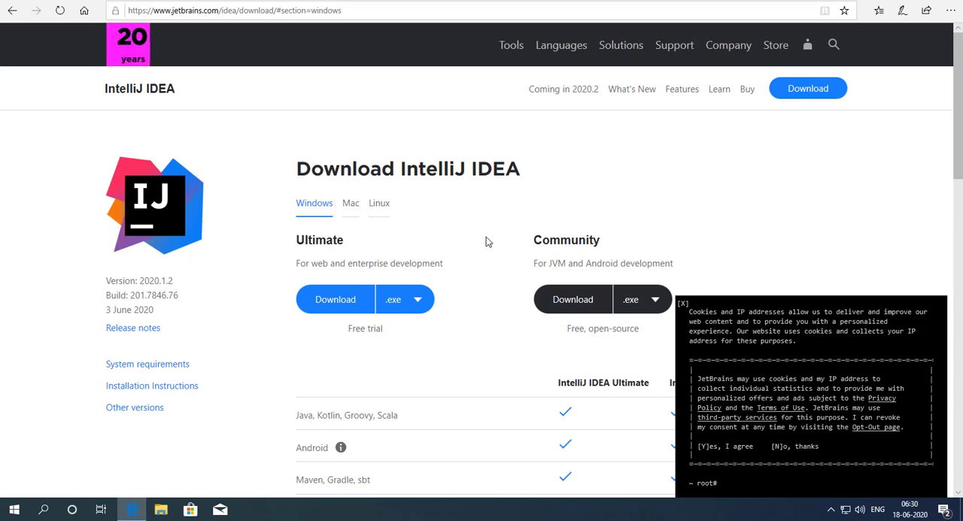
scroll(486, 241, "down", 1)
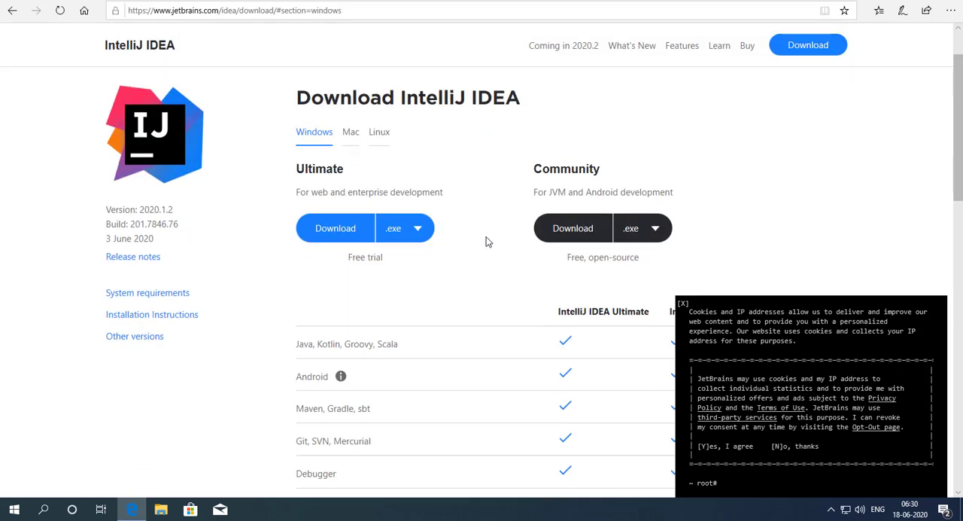
left_click(584, 229)
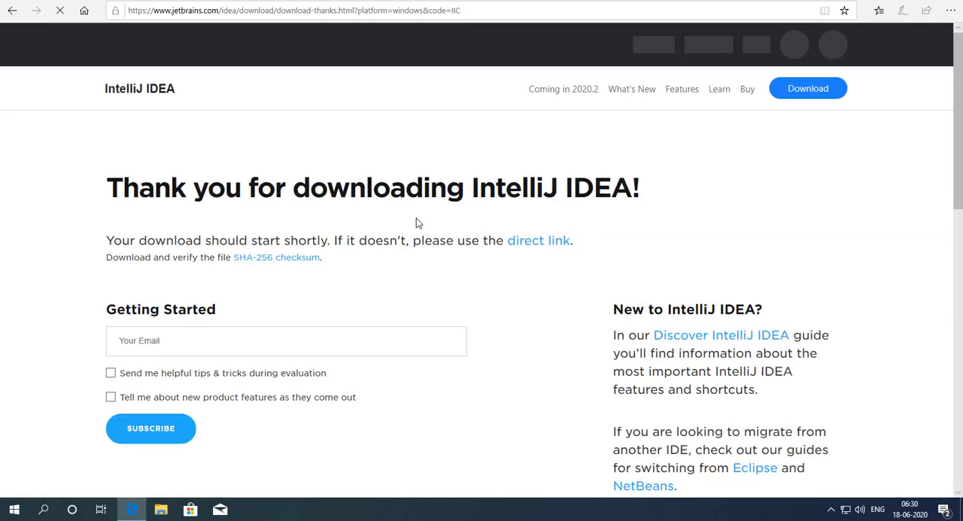
scroll(454, 284, "down", 2)
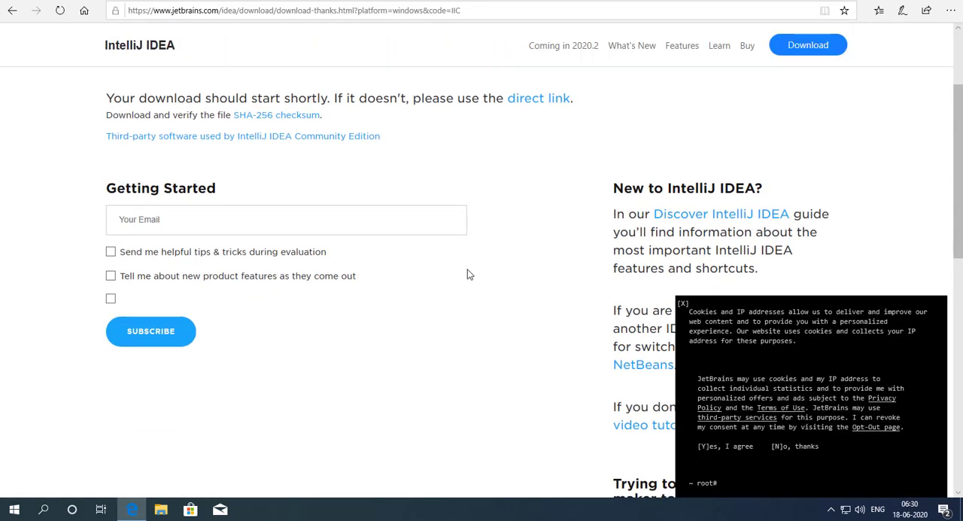
left_click(682, 307)
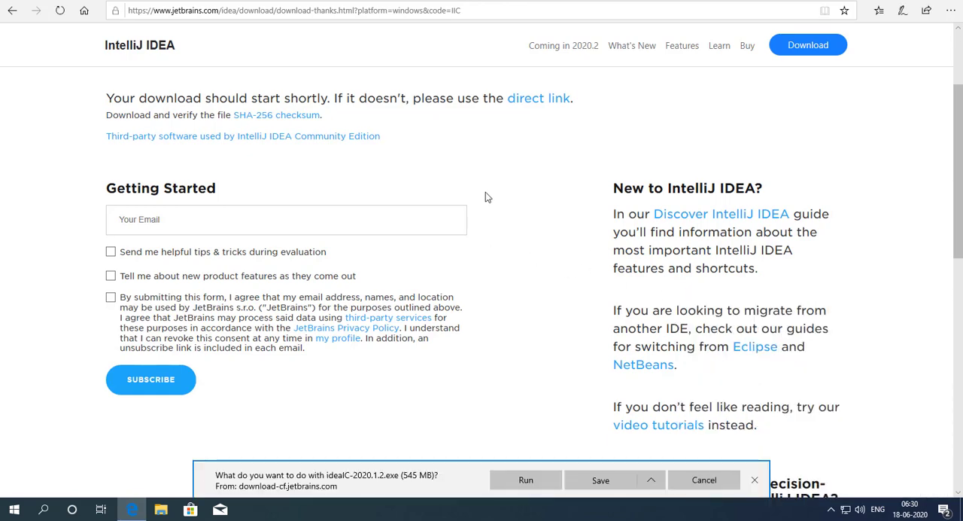
left_click(600, 480)
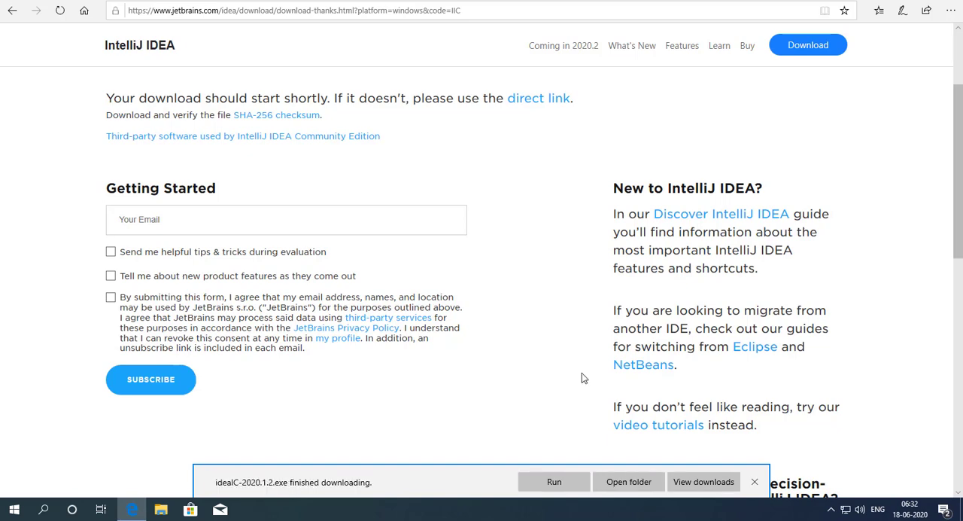
Step: Open the folder containing the finished download and run ideaIC-2020.1.2 as administrator, allowing it to make changes to the device
left_click(618, 483)
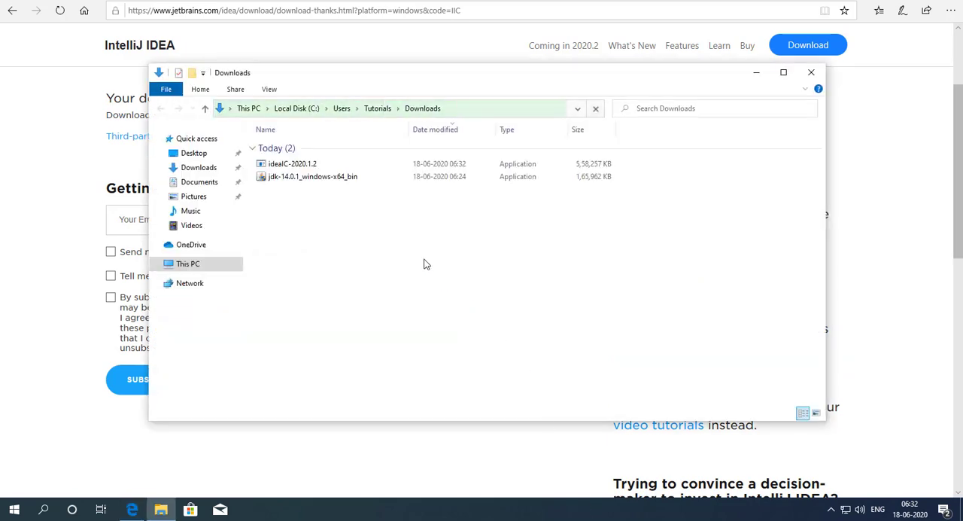
left_click(306, 164)
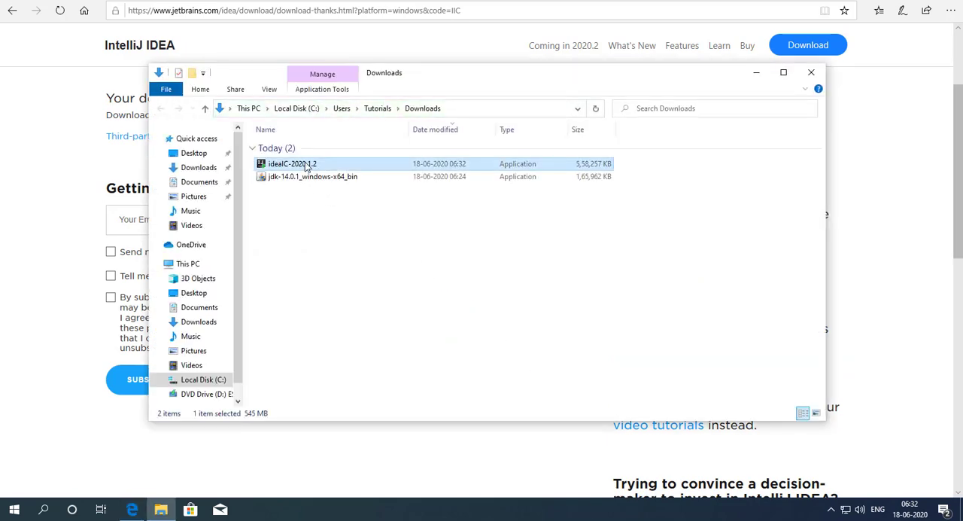
right_click(305, 164)
left_click(289, 200)
left_click(313, 161)
right_click(315, 163)
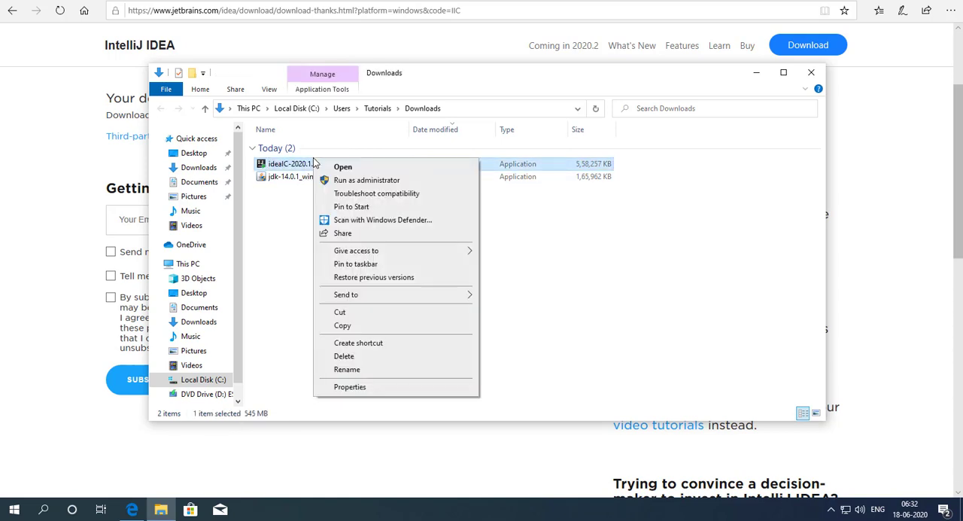
left_click(378, 180)
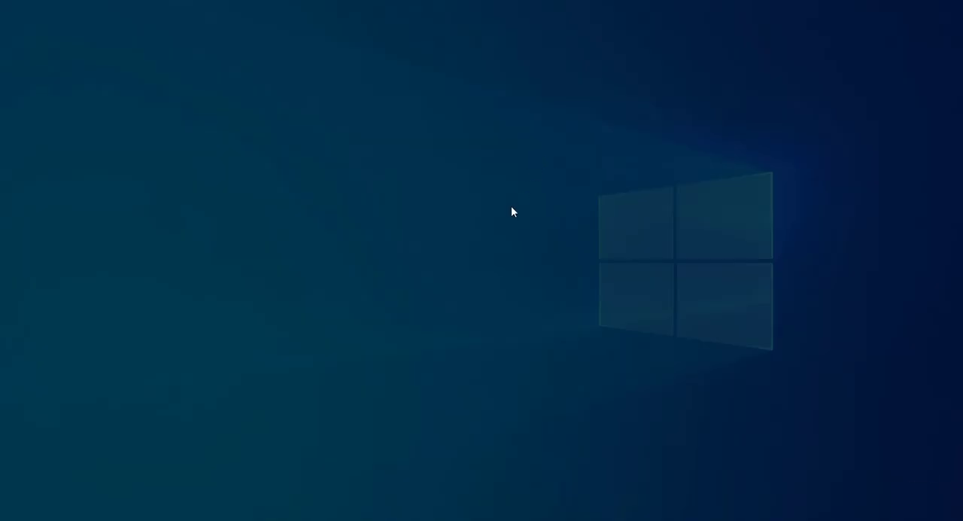
left_click(415, 327)
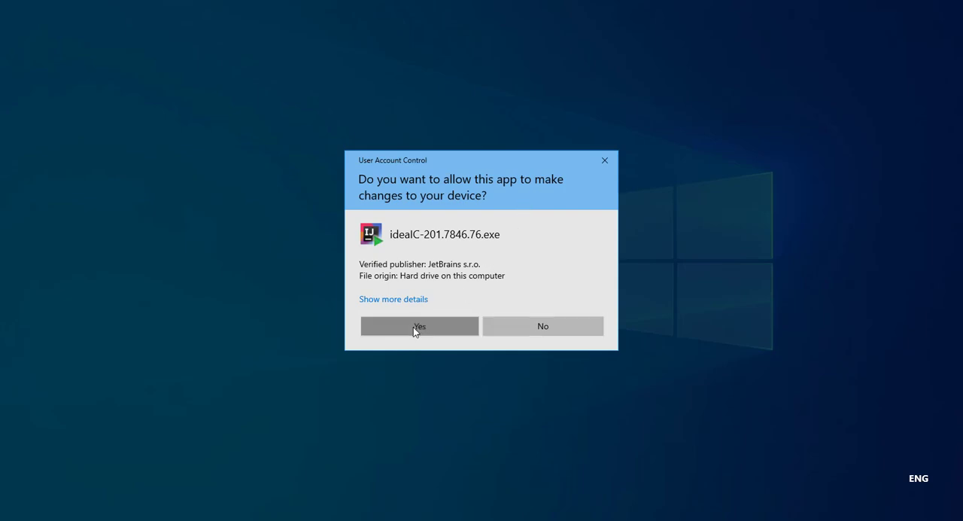
Step: Minimize the open windows and install IntelliJ IDEA Community Edition in the default folder with a 64-bit launcher desktop shortcut and .java association
left_click(756, 73)
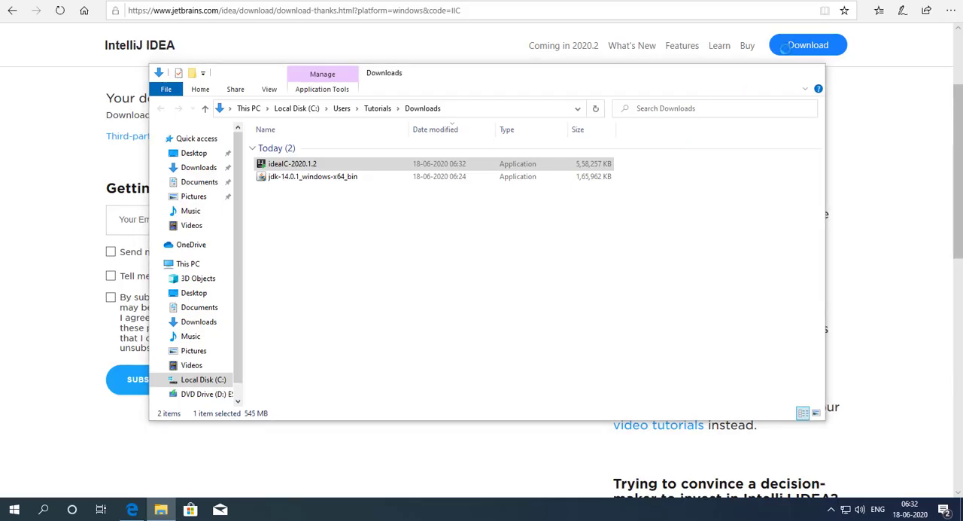
left_click(873, 1)
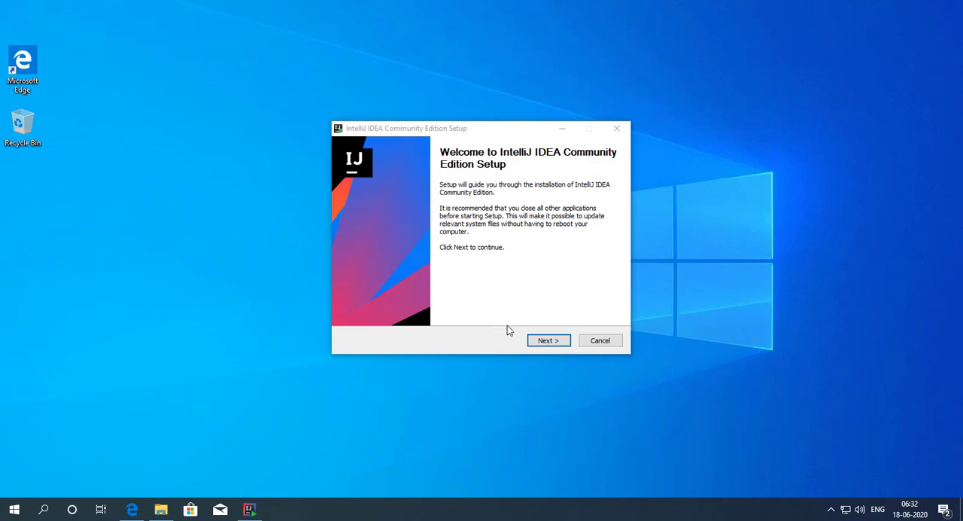
left_click(548, 340)
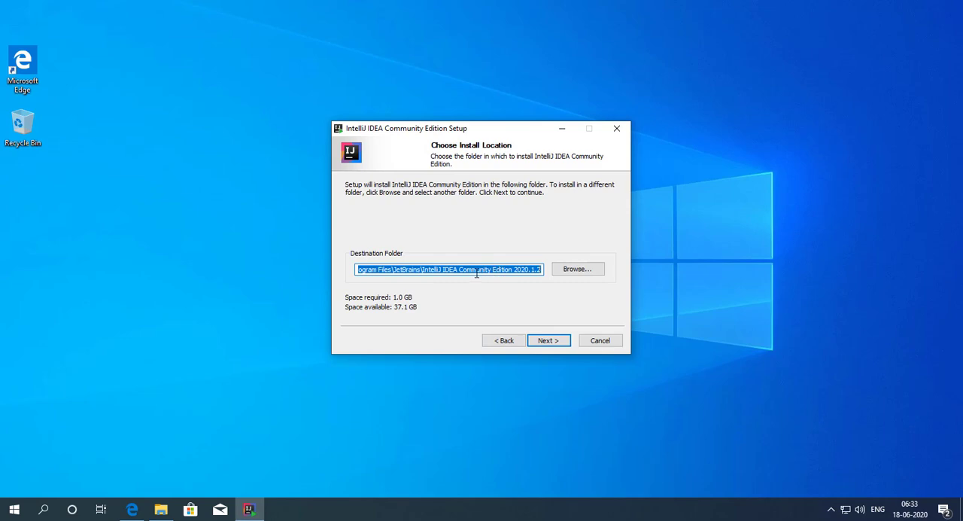
left_click_drag(413, 267, 335, 278)
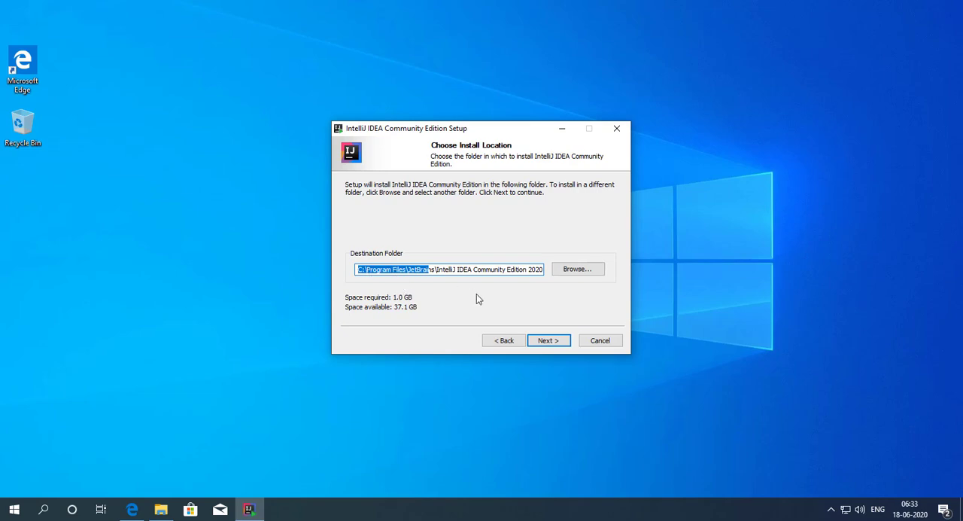
left_click(548, 341)
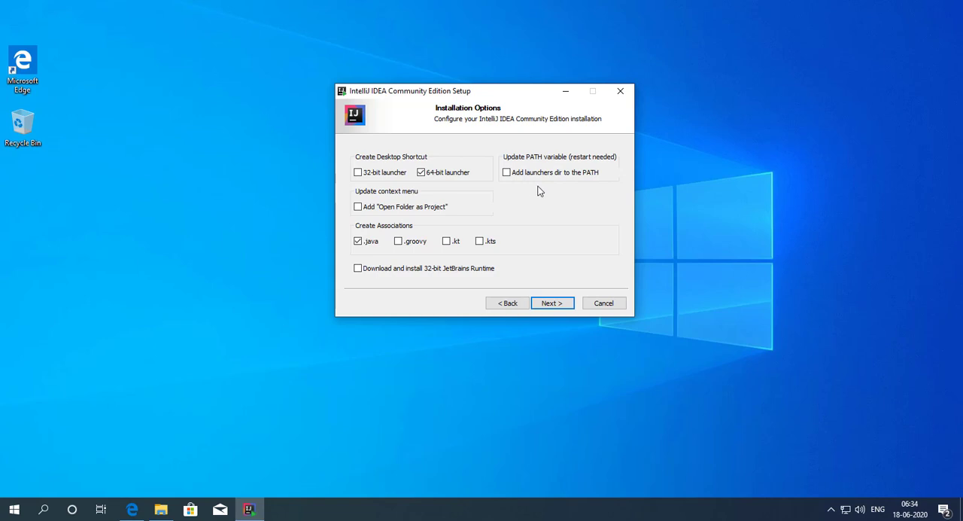
left_click(551, 303)
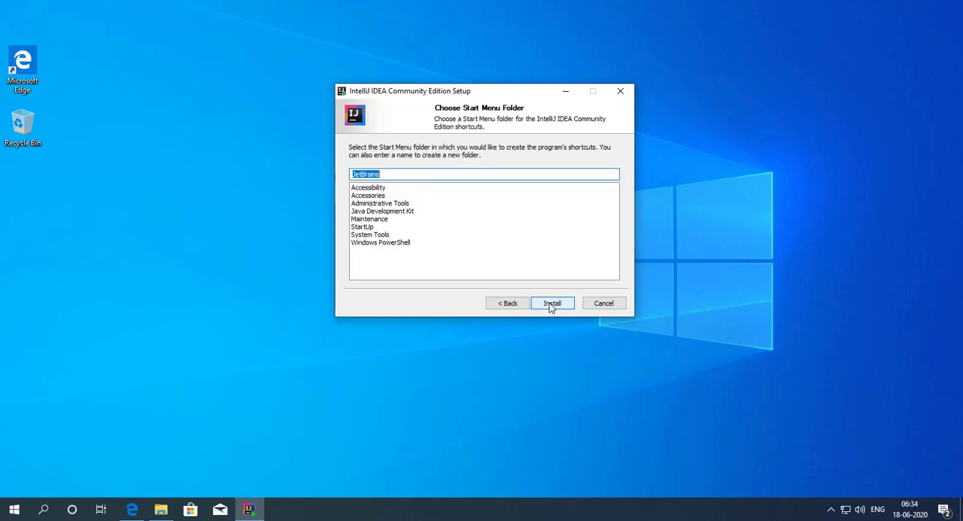
left_click(551, 304)
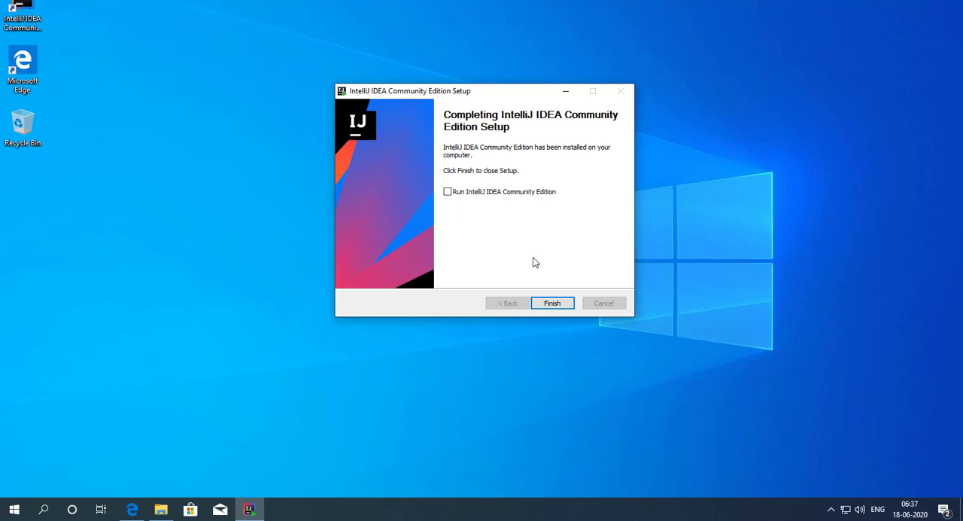
left_click(552, 304)
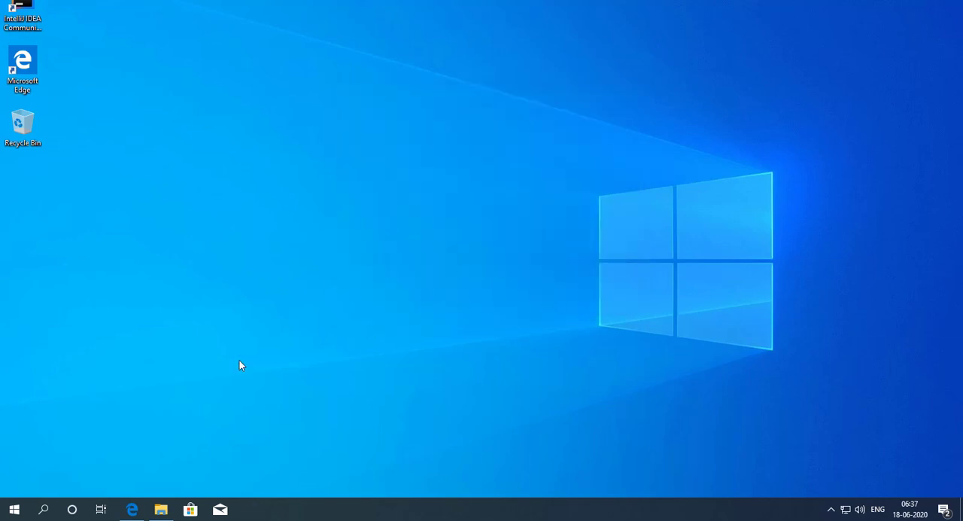
Step: Move the IntelliJ IDEA desktop shortcut below the Recycle Bin and launch IntelliJ IDEA from it
left_click_drag(23, 15, 47, 189)
left_click(82, 185)
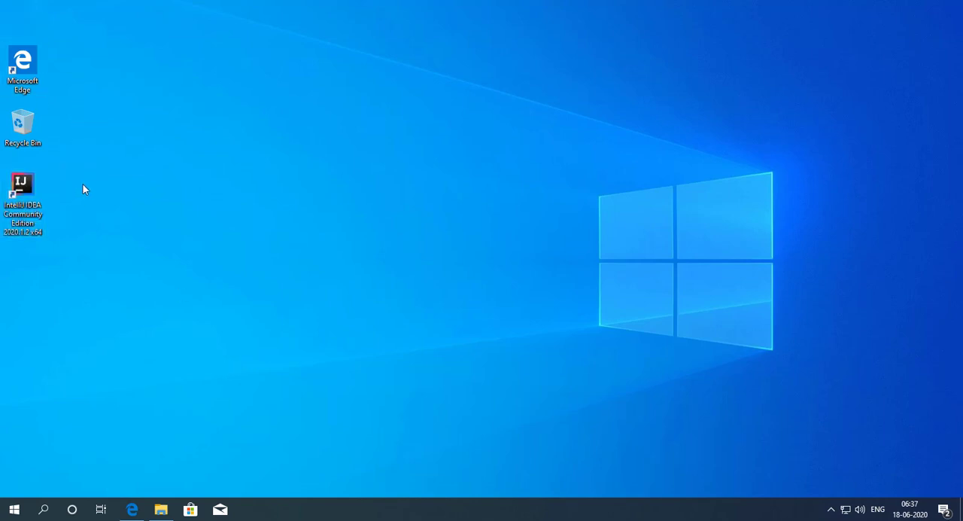
double_click(24, 192)
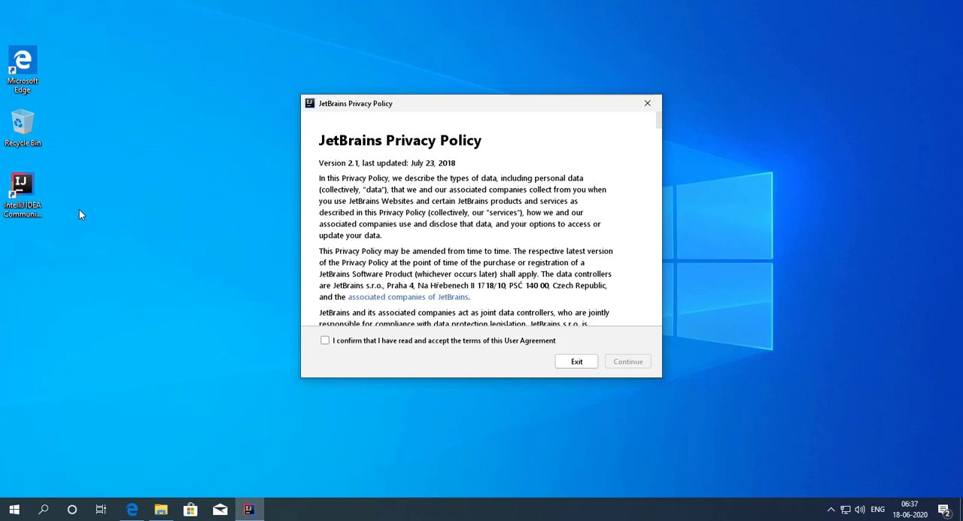
Step: Accept the JetBrains Privacy Policy user agreement and decline sending anonymous statistics
left_click(325, 341)
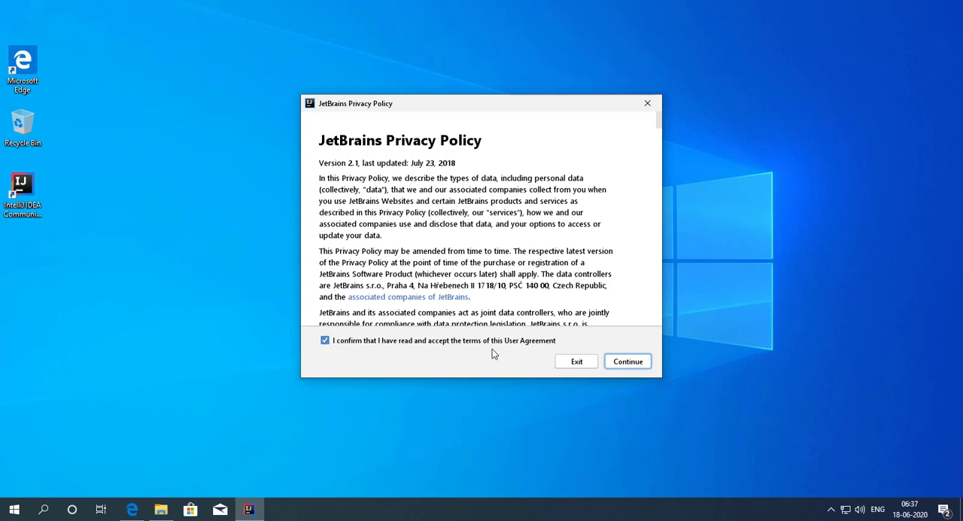
left_click(638, 364)
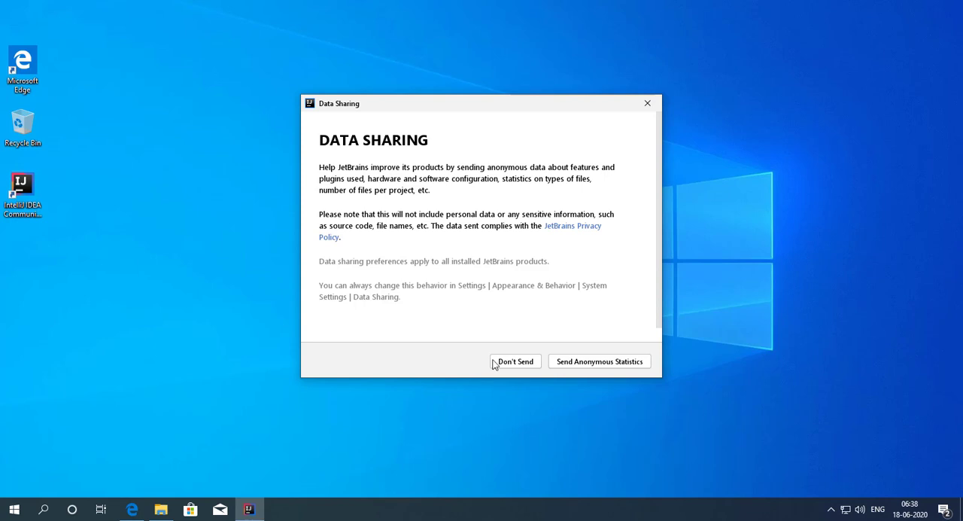
left_click(516, 363)
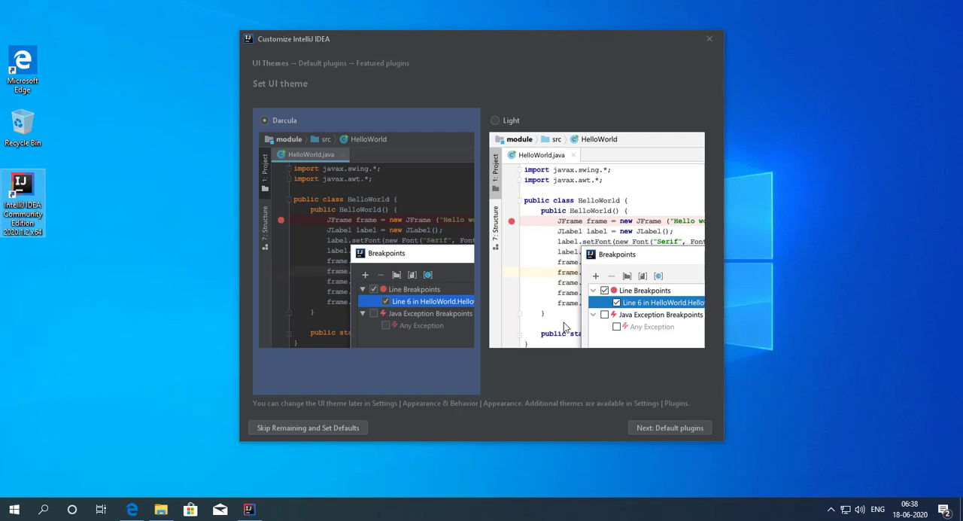
Step: Set the Light UI theme, finish the IntelliJ IDEA customization with default plugins and no featured plugins, and close the welcome window
left_click(537, 164)
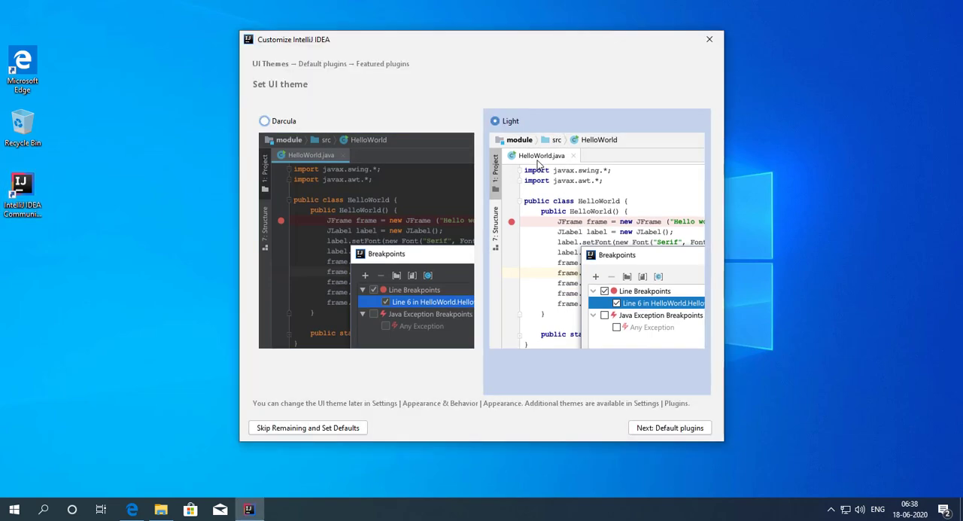
left_click(672, 431)
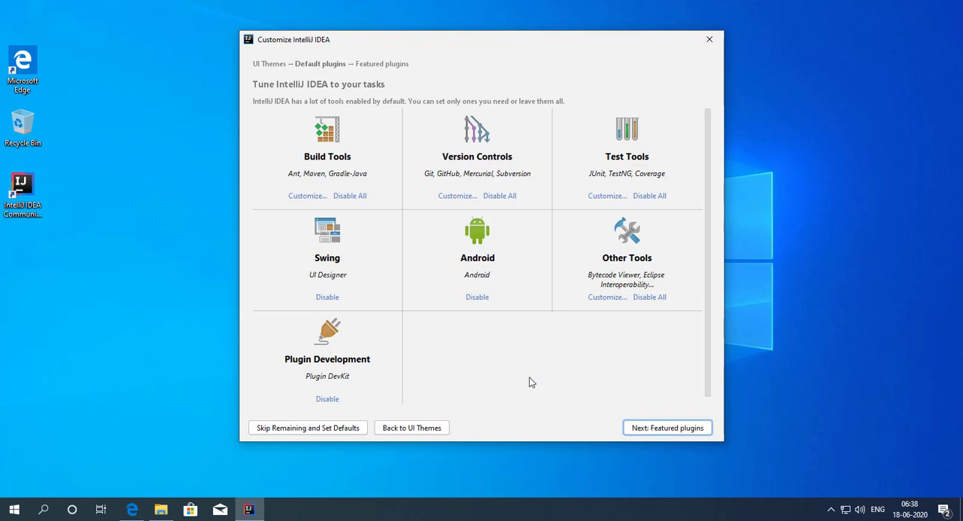
left_click(674, 430)
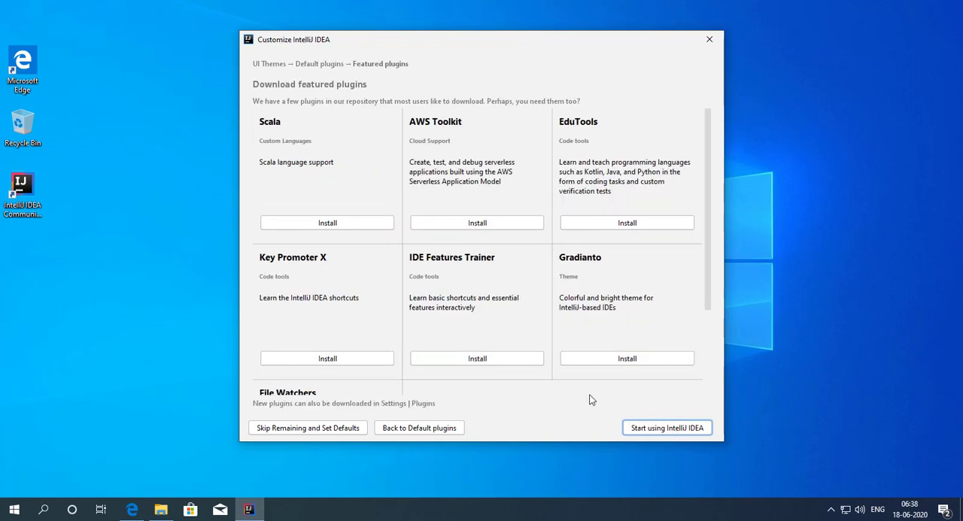
scroll(593, 319, "down", 3)
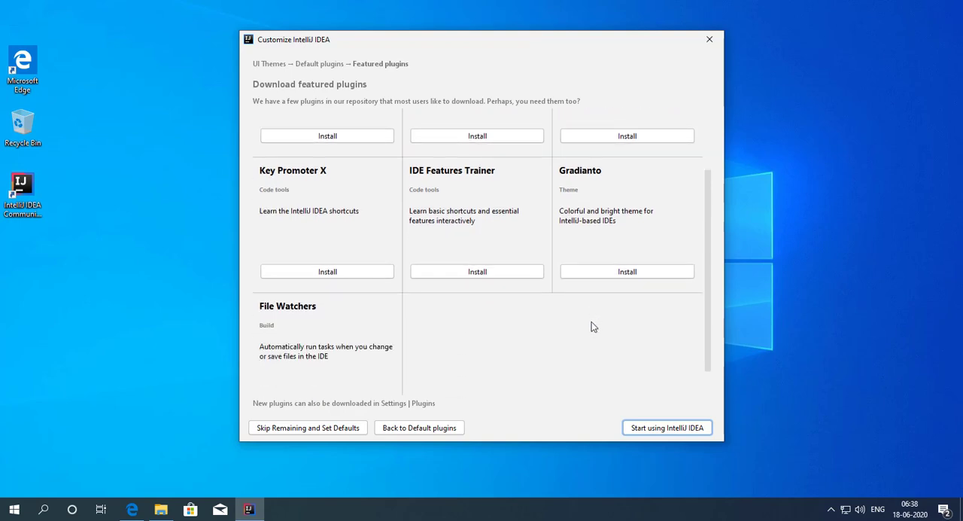
scroll(485, 366, "up", 3)
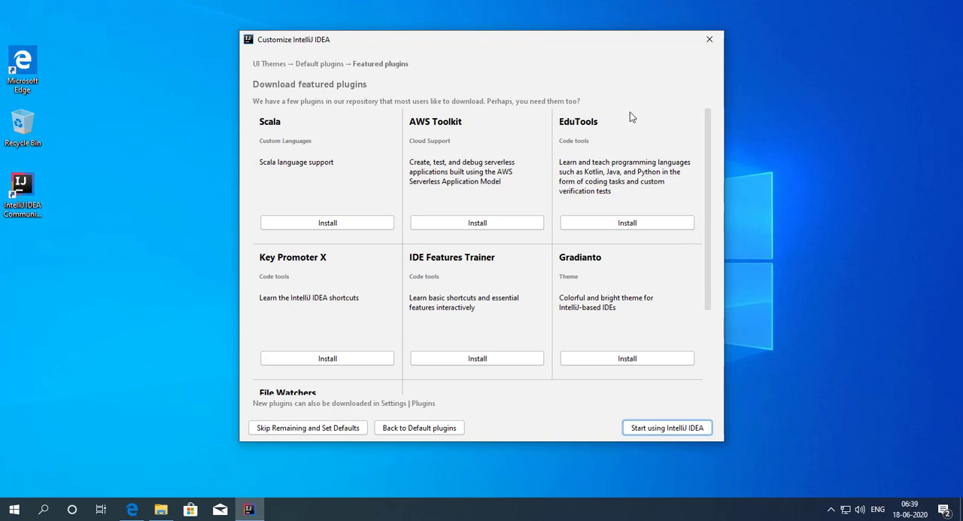
left_click(657, 428)
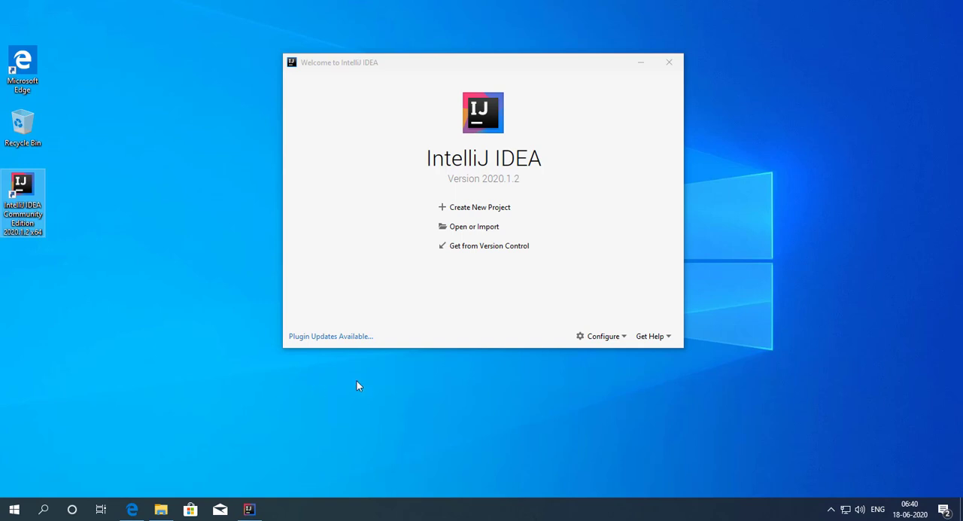
left_click(668, 67)
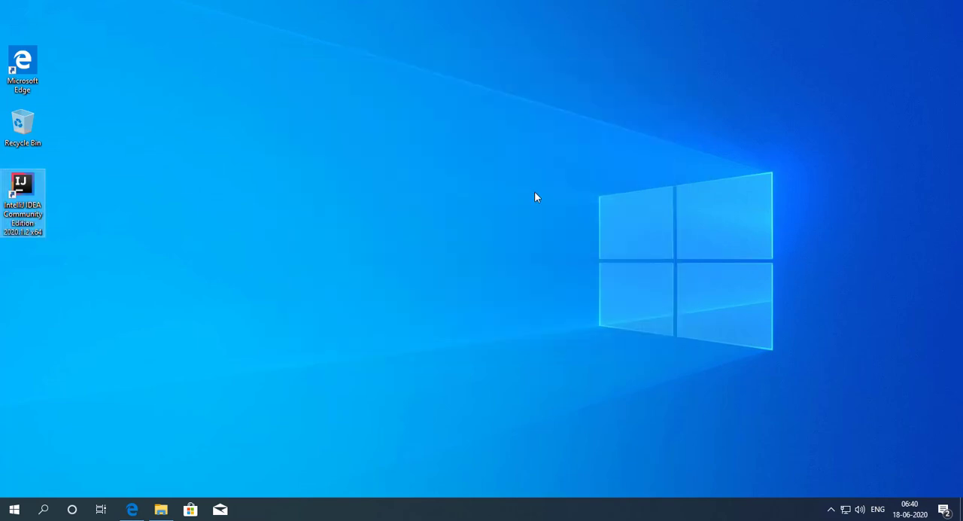
Step: Switch to Microsoft Edge, search the web for visual studio code in a new tab, and open the code.visualstudio.com site
left_click(132, 509)
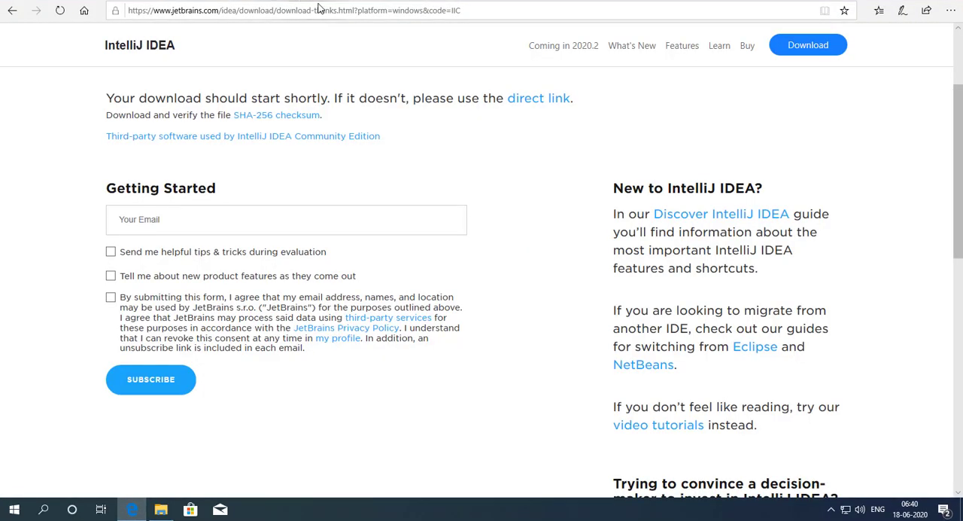
left_click(319, 3)
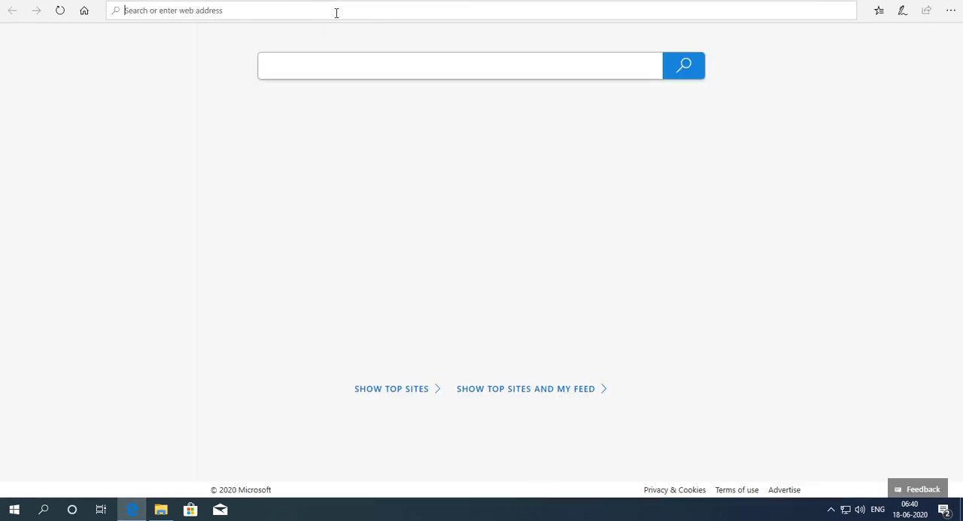
type("Code")
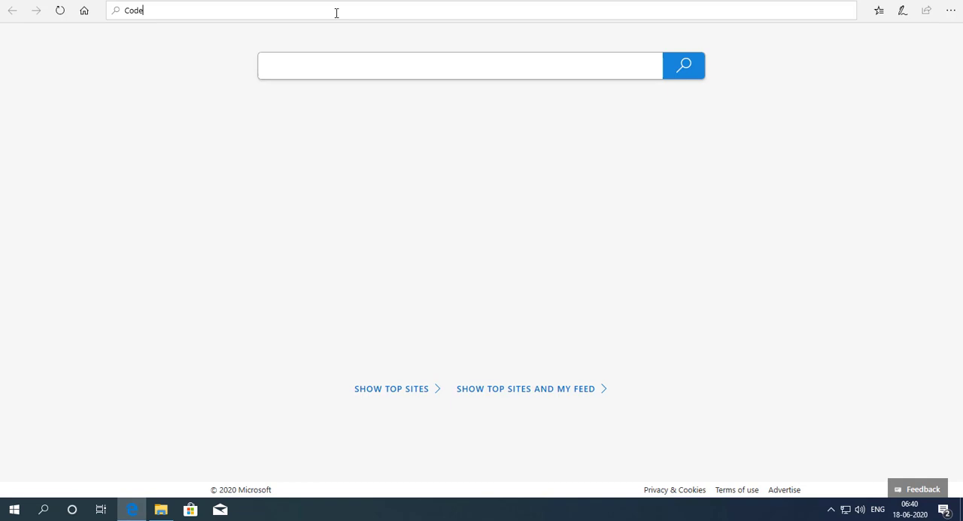
key("BackSpace")
key("BackSpace")
key("BackSpace")
key("BackSpace")
type("Visual")
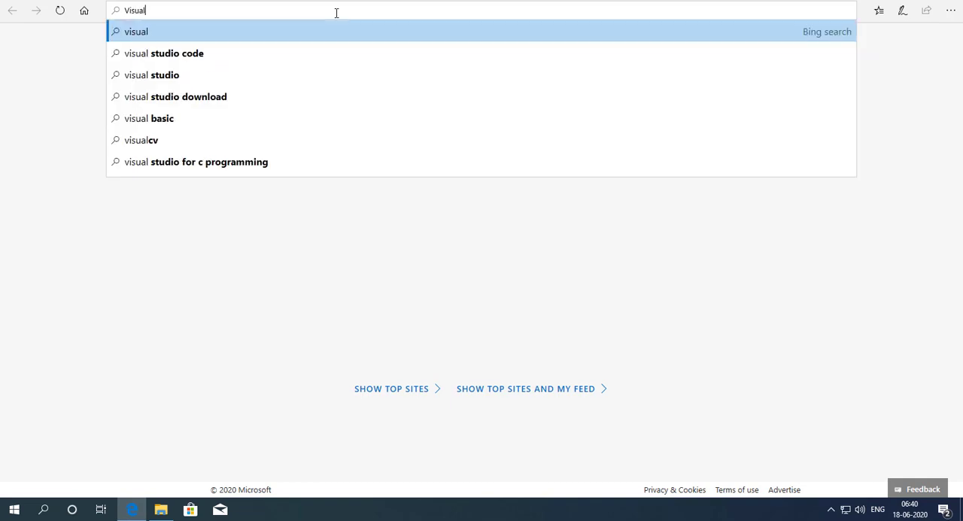
left_click(217, 53)
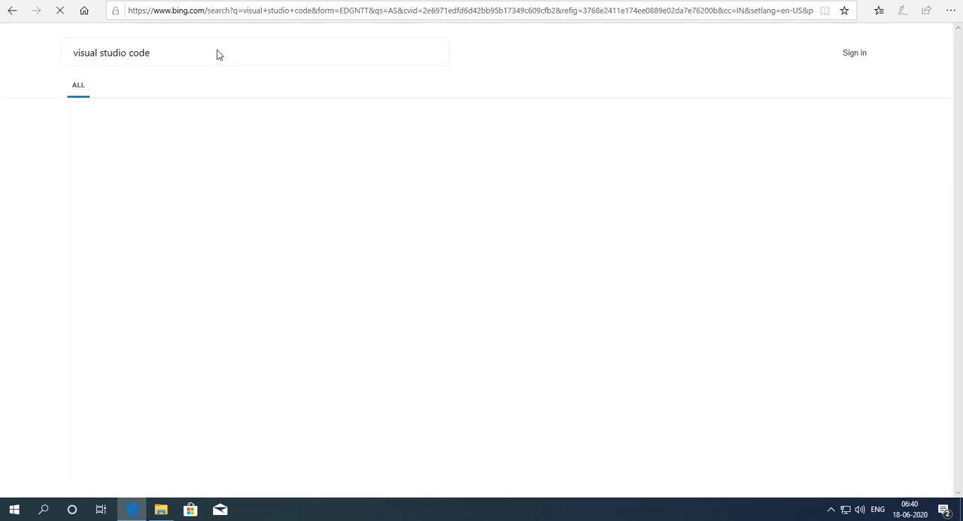
left_click(201, 148)
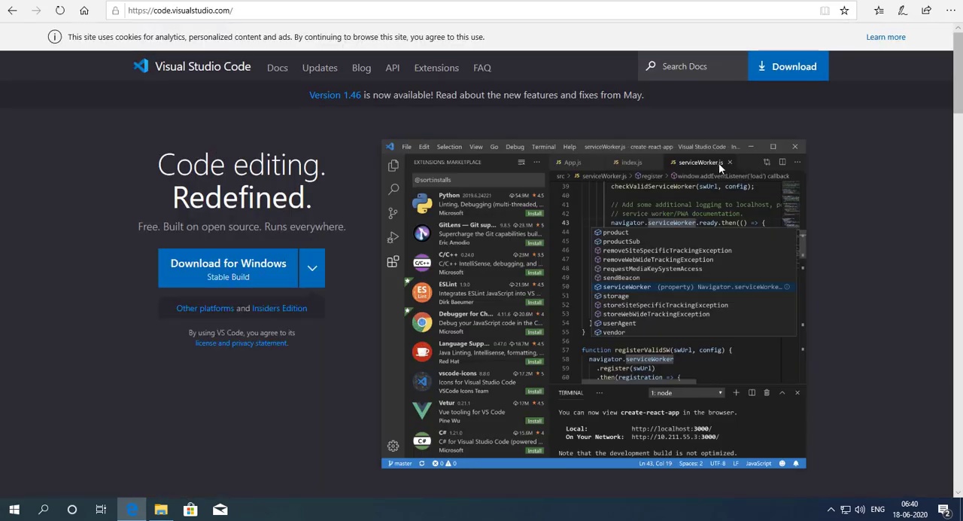
Step: Download the stable Visual Studio Code build for Windows, save the installer, and open its download folder
left_click(251, 273)
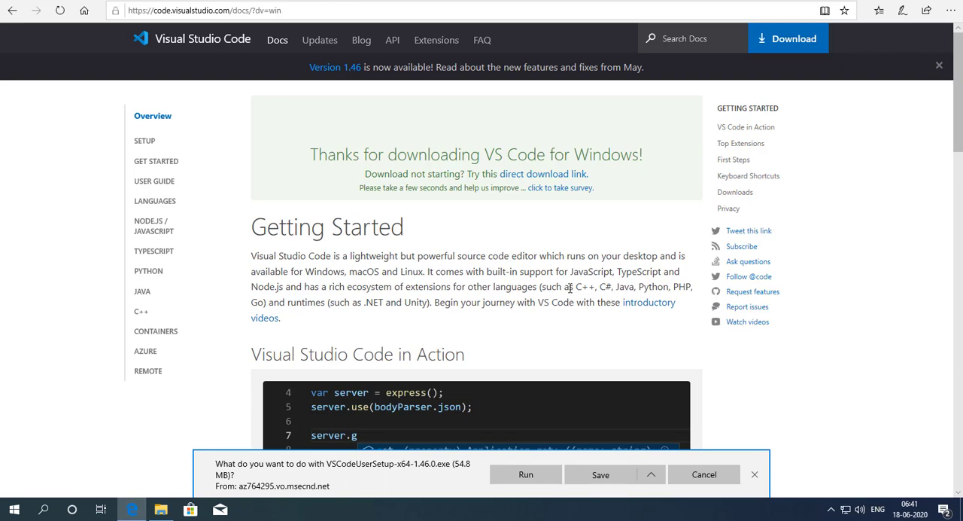
left_click(602, 476)
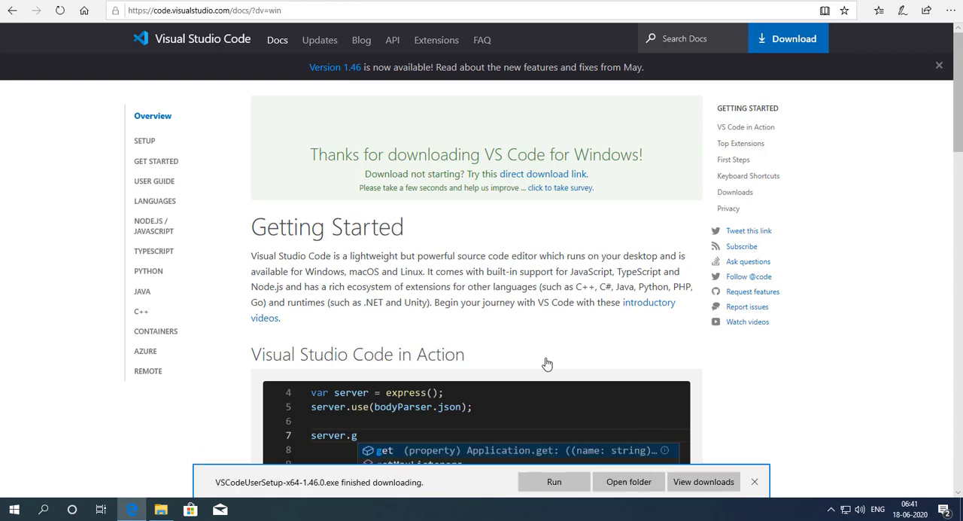
left_click(641, 484)
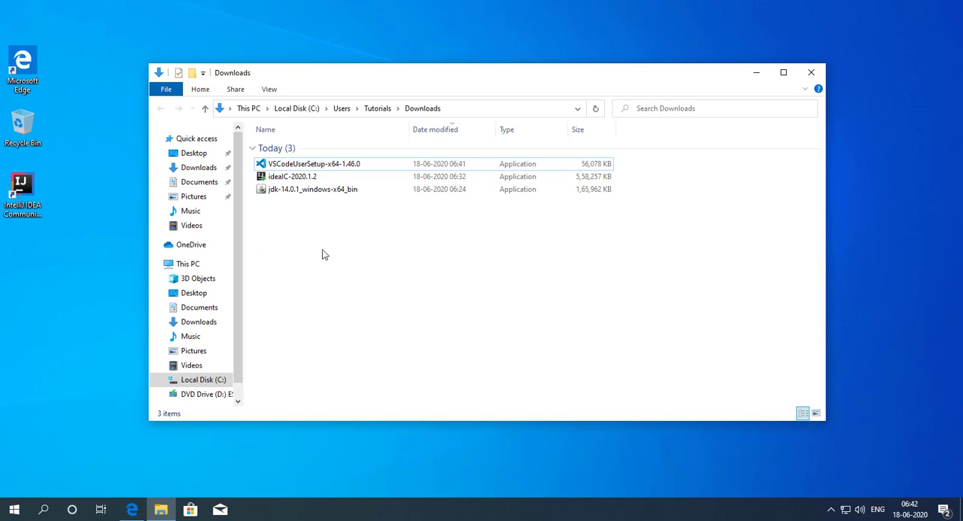
Step: Run VSCodeUserSetup-x64-1.46.0, accept the license agreement, and install to the default folders with a desktop icon and Add to PATH enabled
double_click(305, 165)
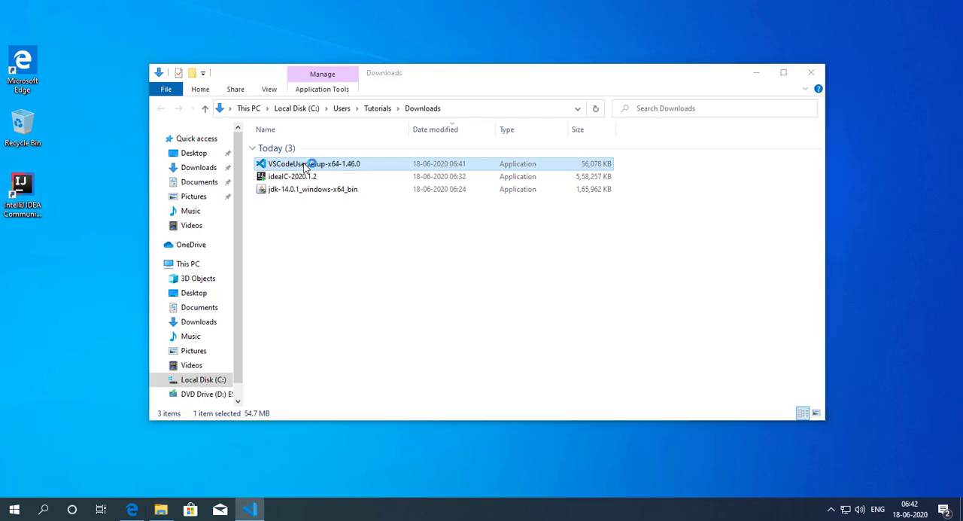
left_click(397, 304)
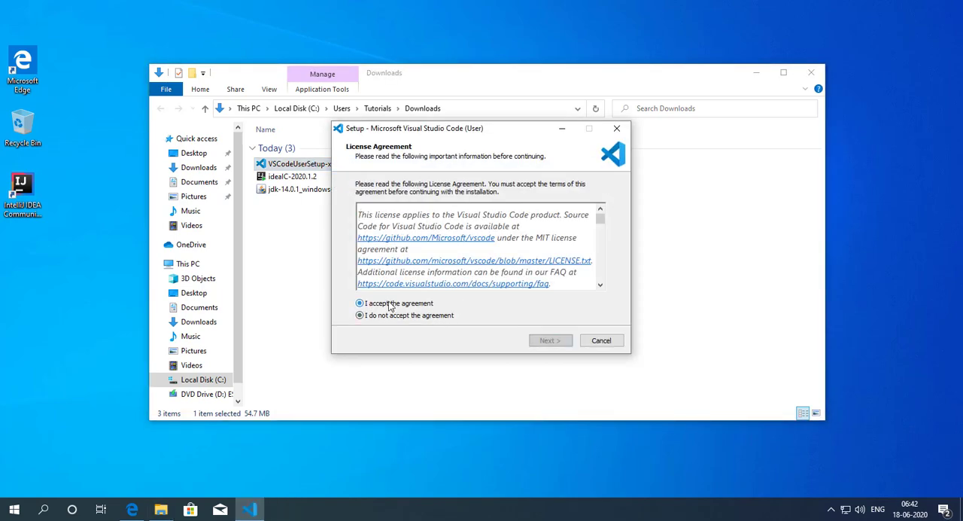
left_click(549, 342)
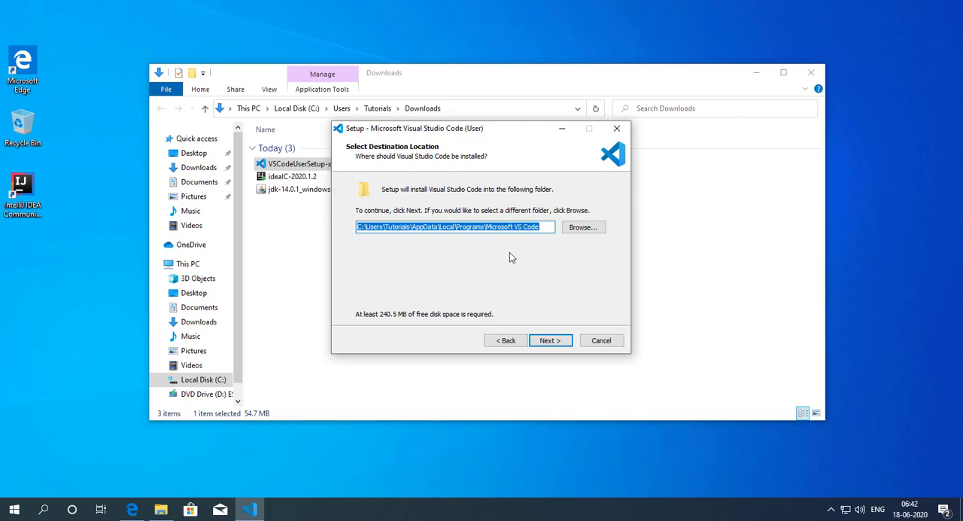
left_click(549, 340)
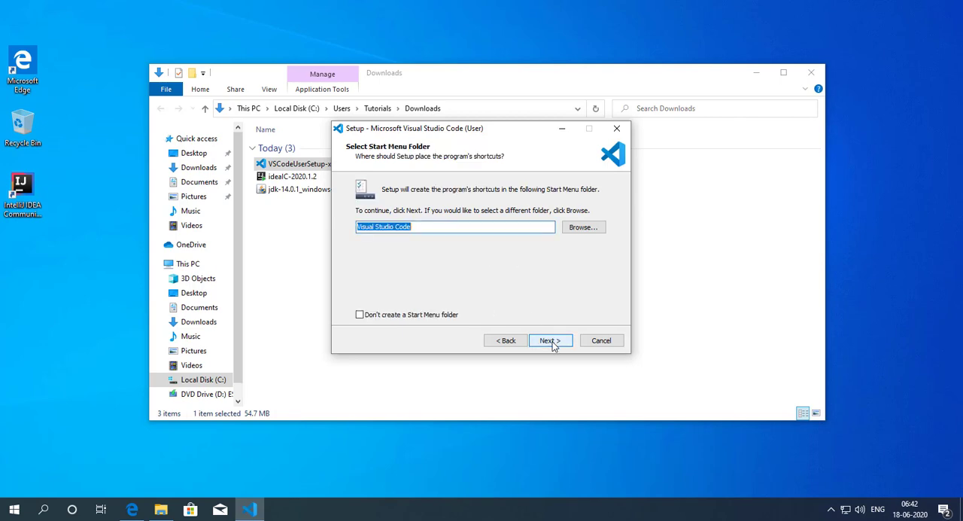
left_click(551, 342)
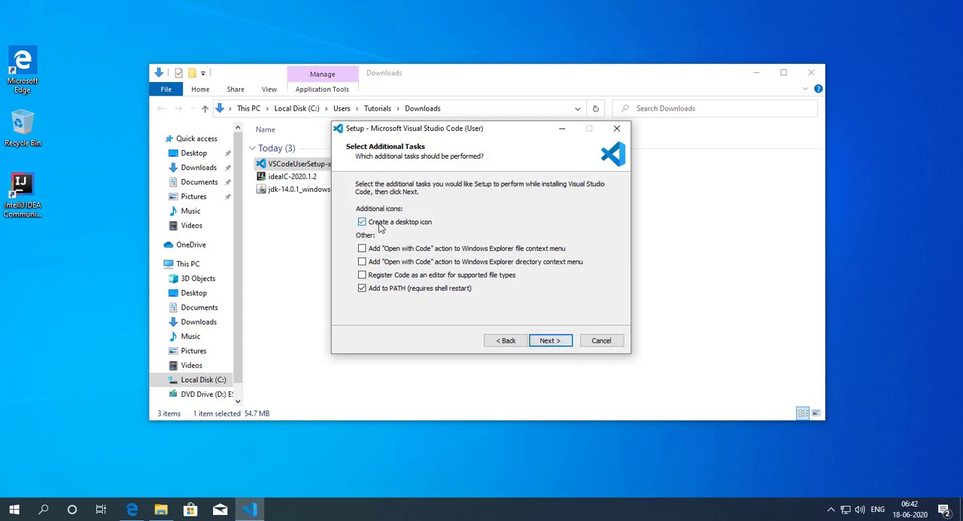
left_click(553, 343)
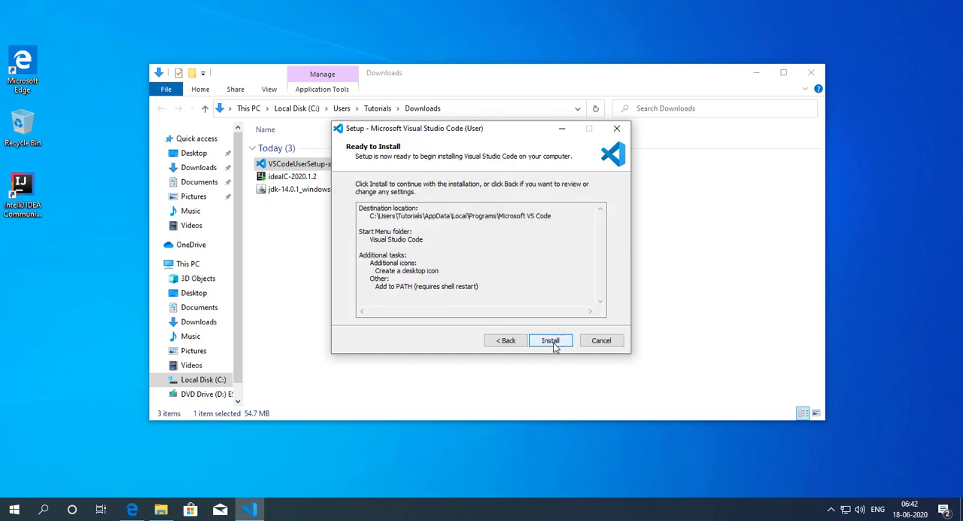
left_click(552, 342)
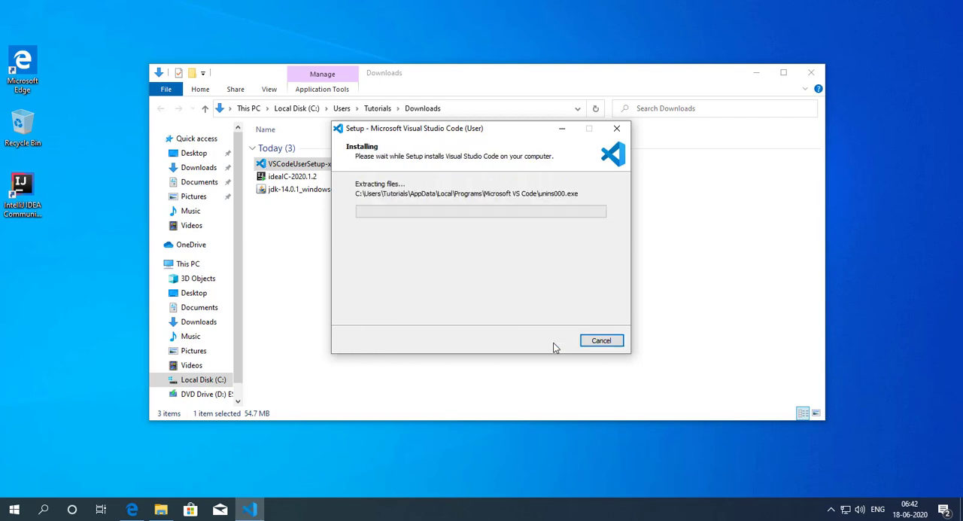
Step: Minimize the Downloads window, finish the setup with Launch Visual Studio Code enabled, and close the Visual Studio Code window
left_click(756, 73)
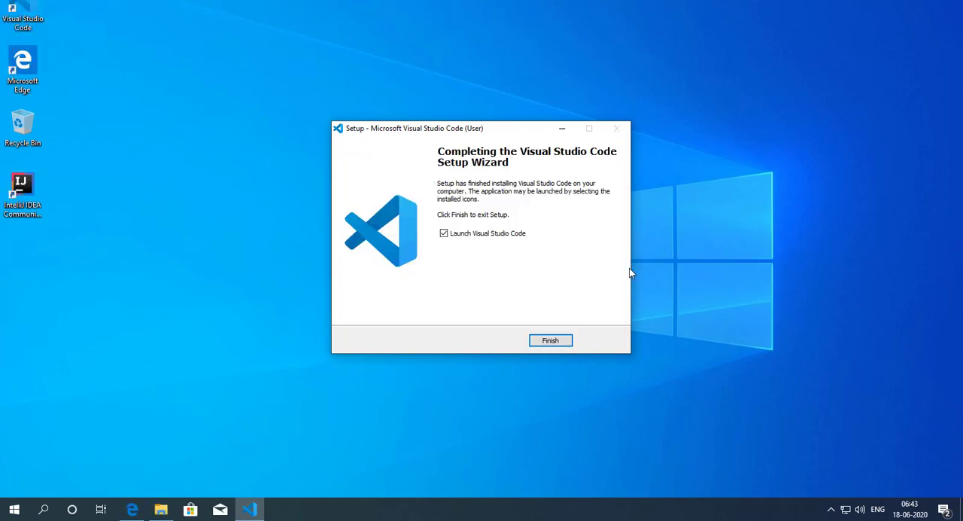
left_click(548, 345)
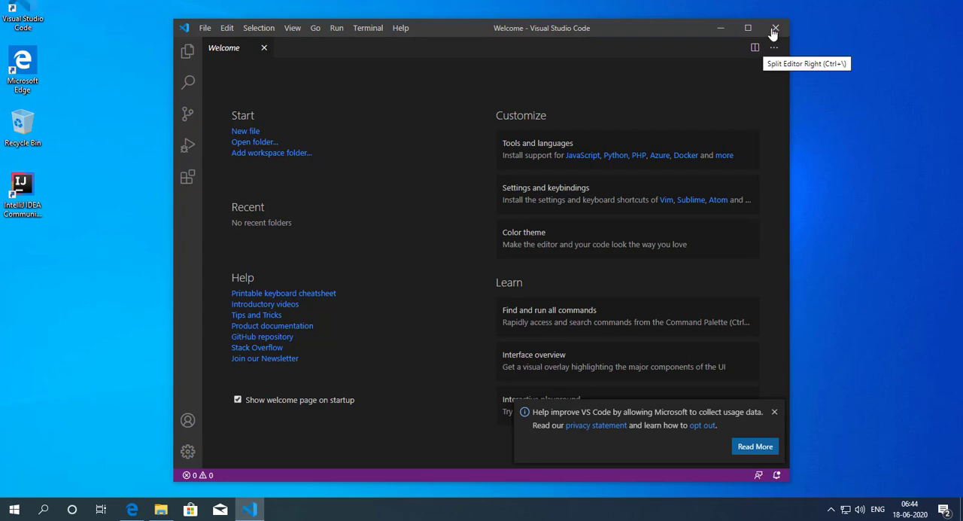
left_click(774, 29)
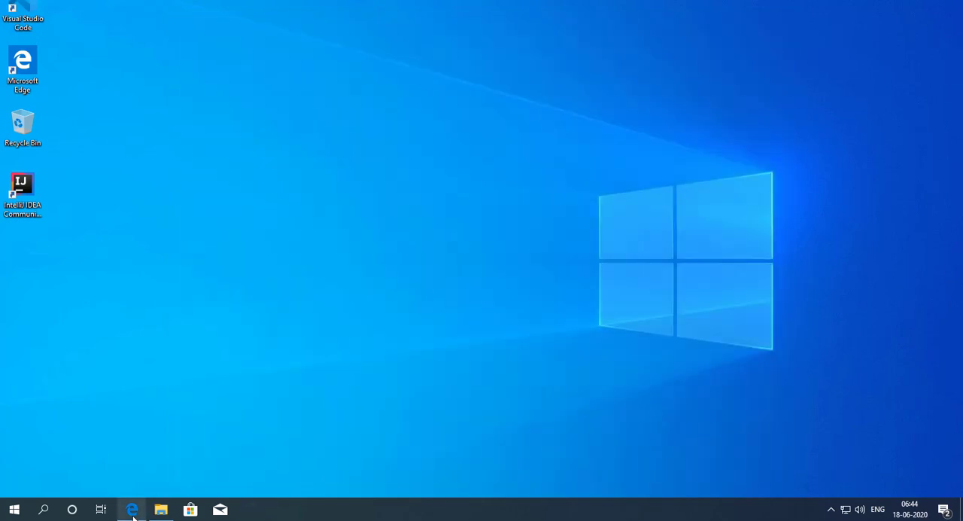
Step: Switch to Microsoft Edge, search the web for Notepad++ in a new tab, and open the notepad-plus-plus.org site
left_click(132, 509)
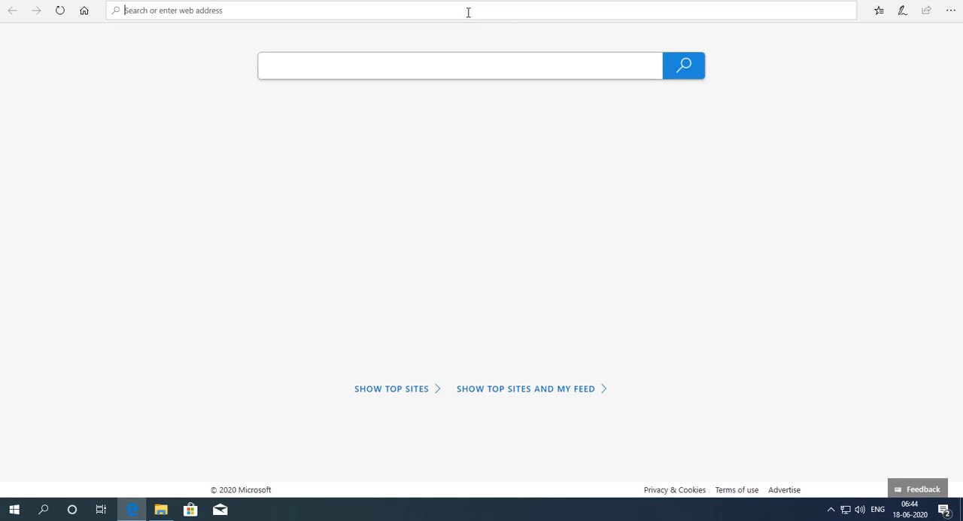
type("Notepa")
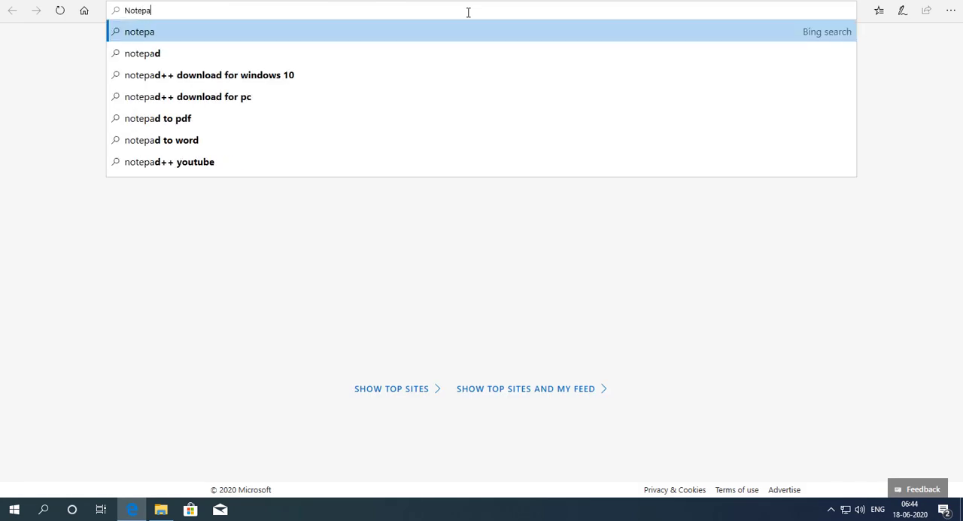
type("d++")
key("Return")
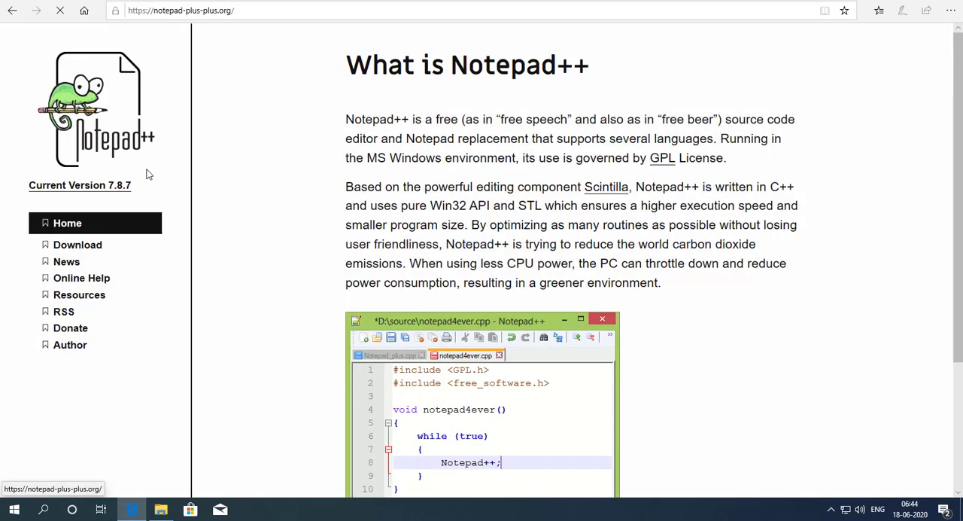
Step: Open the Notepad++ 7.8.7 release page from the site's list of downloads
scroll(359, 184, "down", 3)
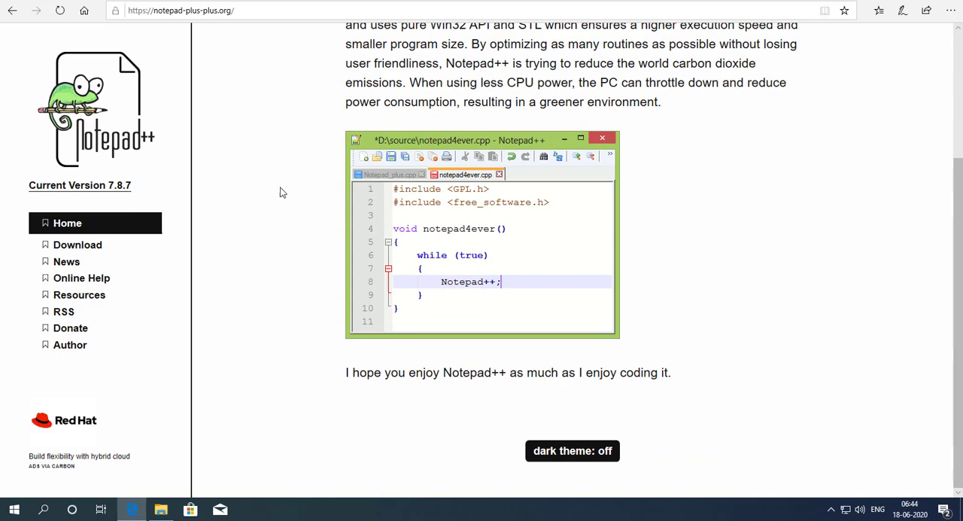
left_click(85, 248)
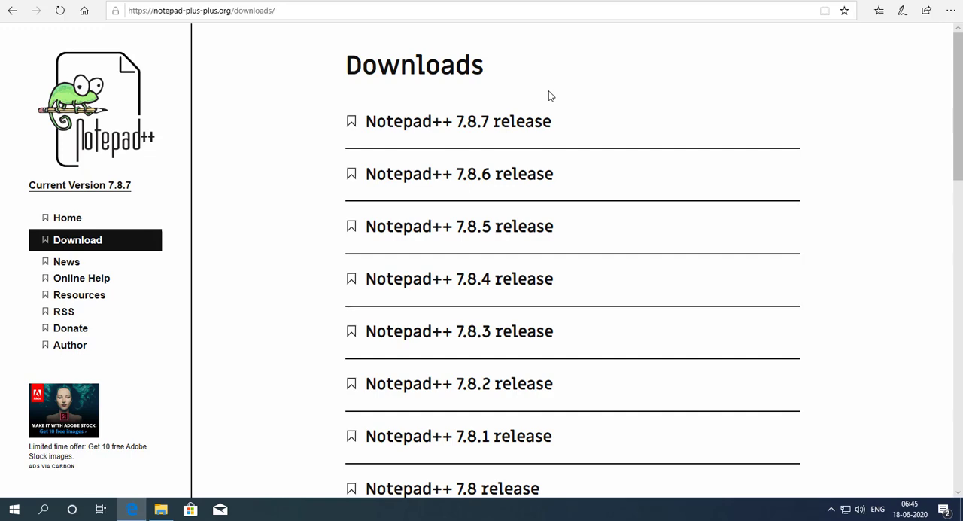
left_click(445, 128)
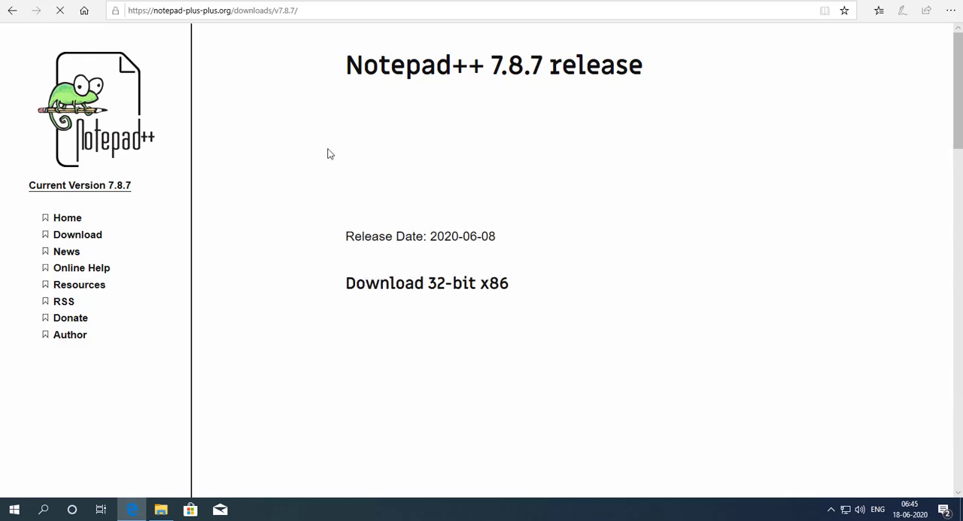
Step: Download and save the 64-bit x64 installer of Notepad++ 7.8.7
scroll(299, 167, "down", 5)
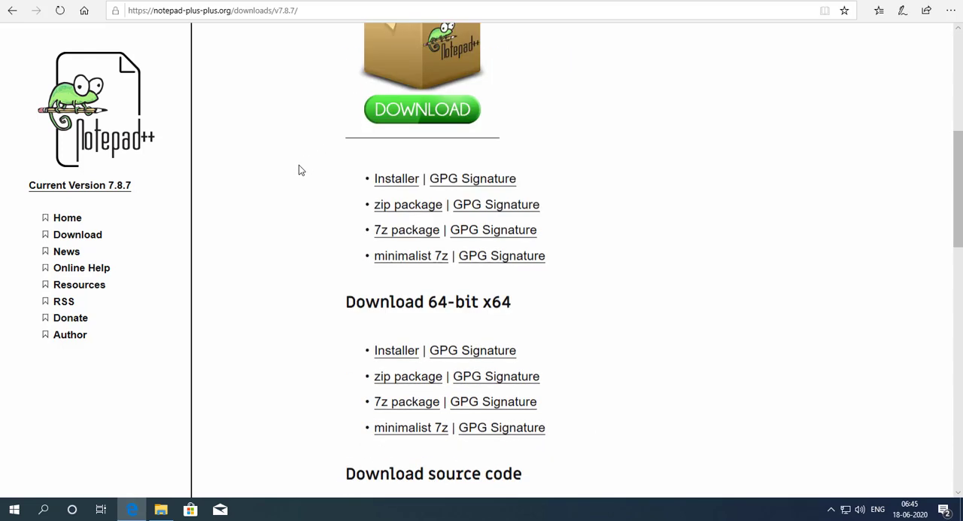
scroll(298, 170, "up", 5)
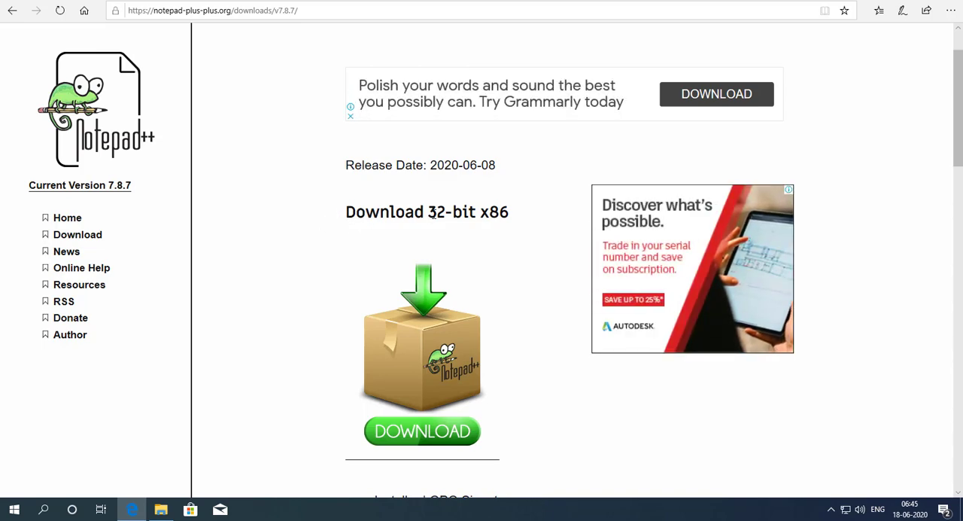
scroll(362, 241, "down", 7)
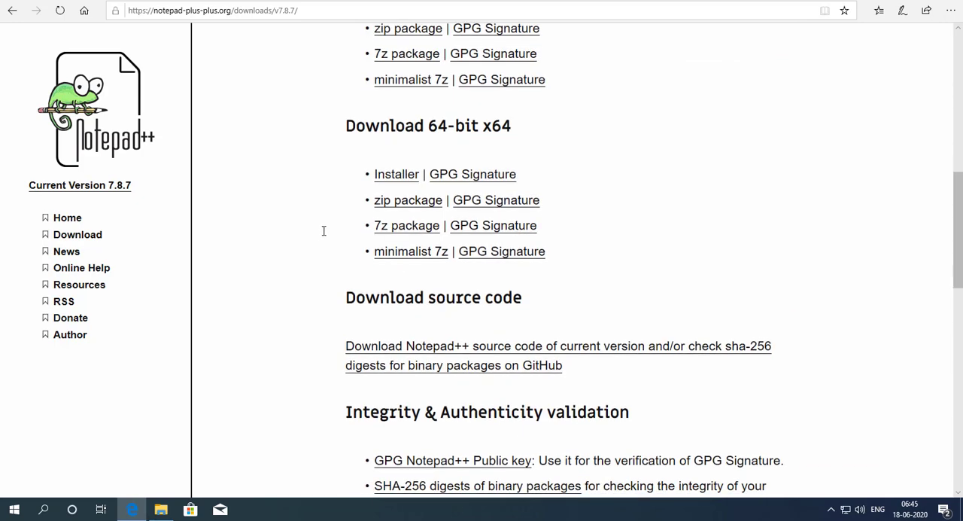
left_click_drag(427, 123, 516, 128)
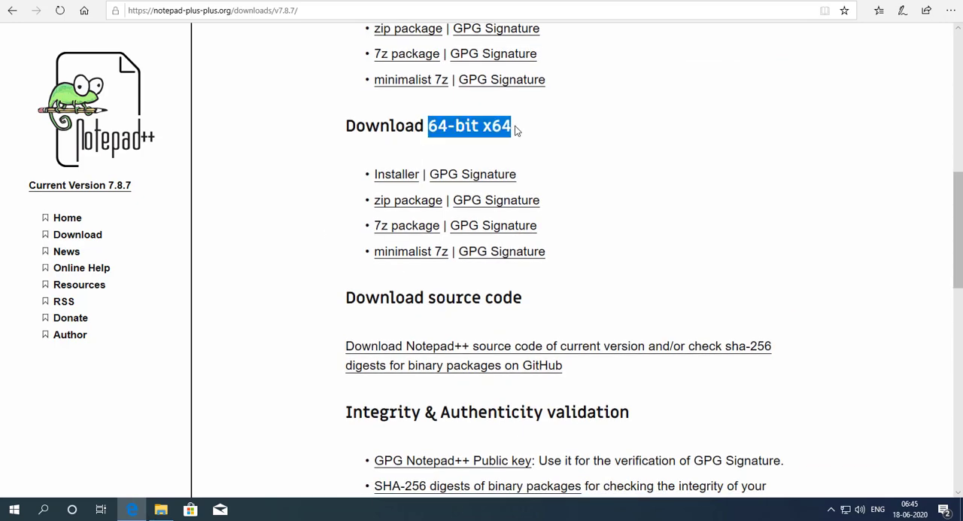
left_click(306, 166)
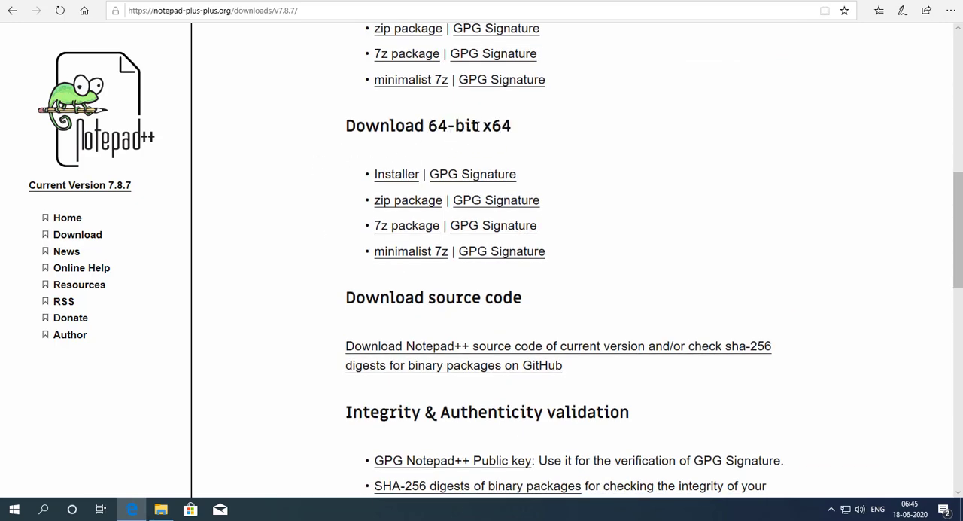
left_click(399, 179)
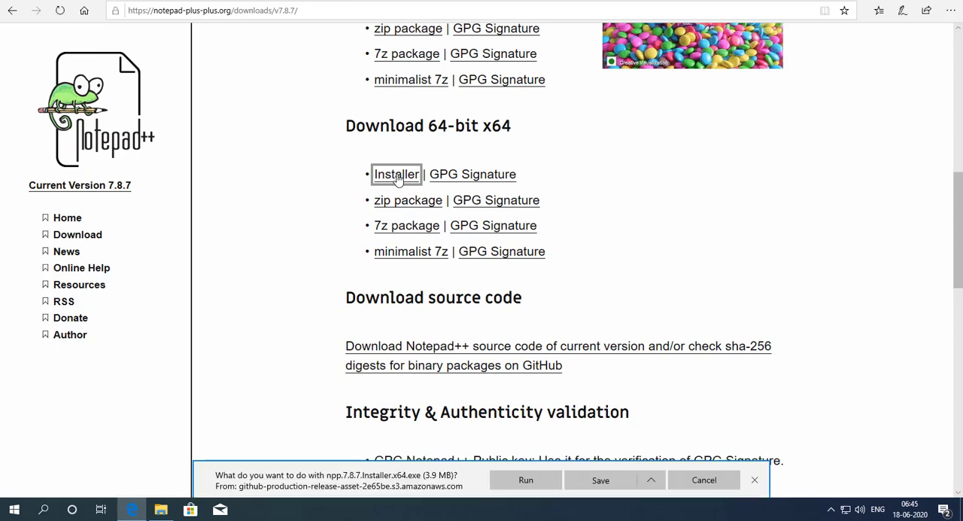
left_click(599, 482)
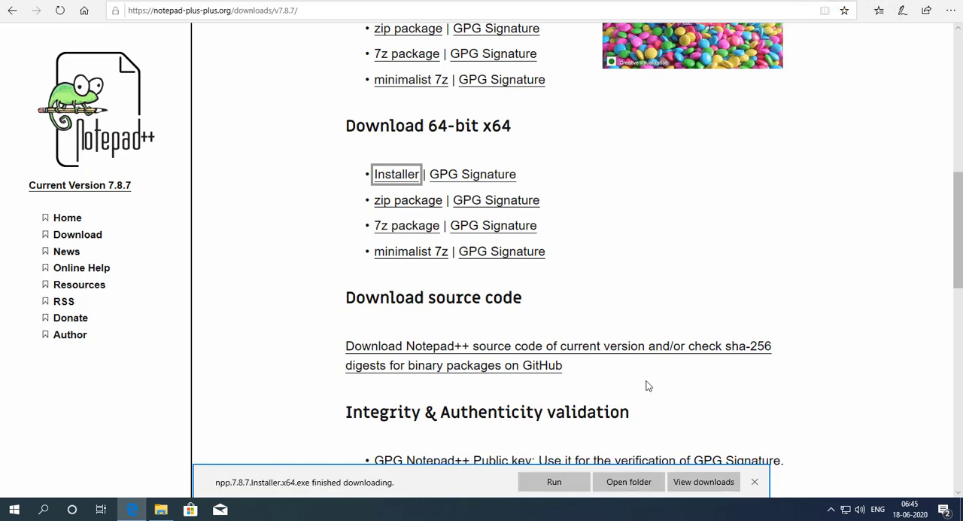
Step: Run npp.7.8.7.Installer.x64 from the download folder, allow it to make changes, and minimize the Downloads and browser windows
left_click(631, 485)
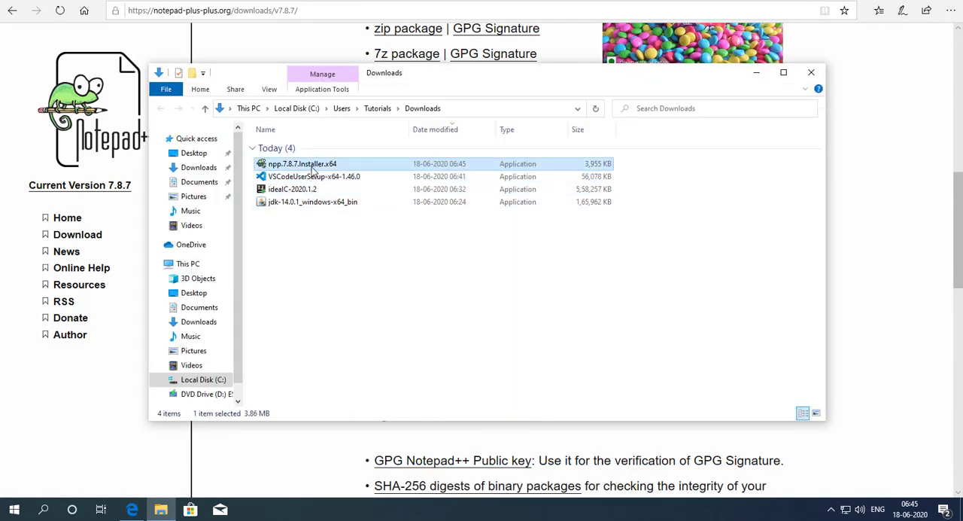
double_click(315, 167)
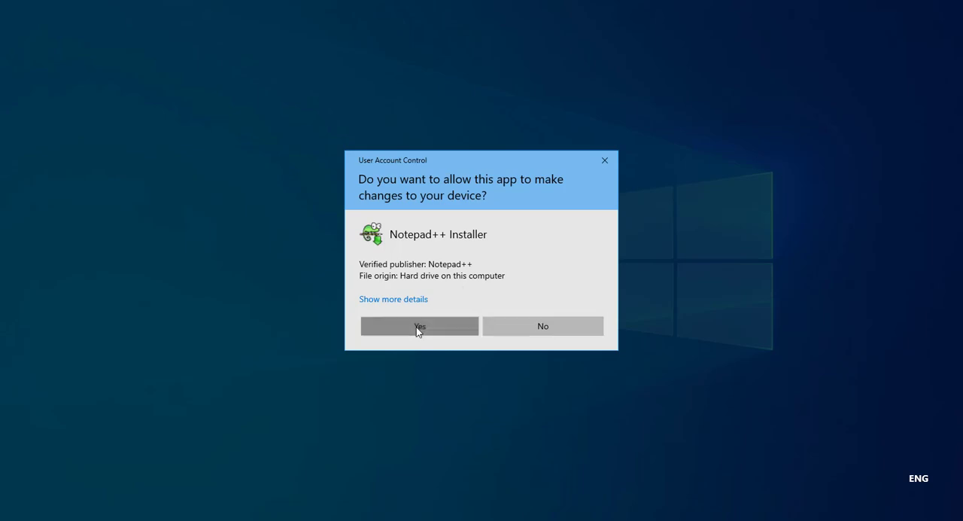
left_click(416, 327)
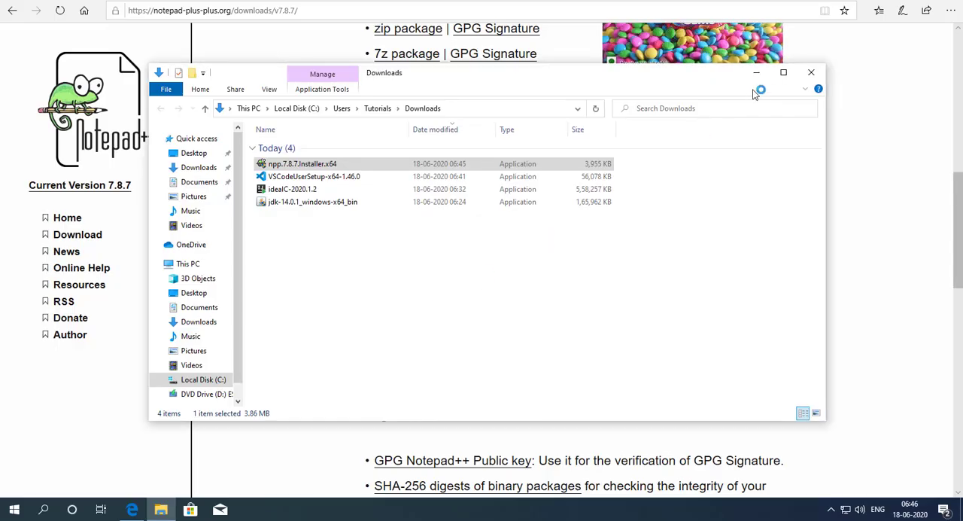
left_click(757, 73)
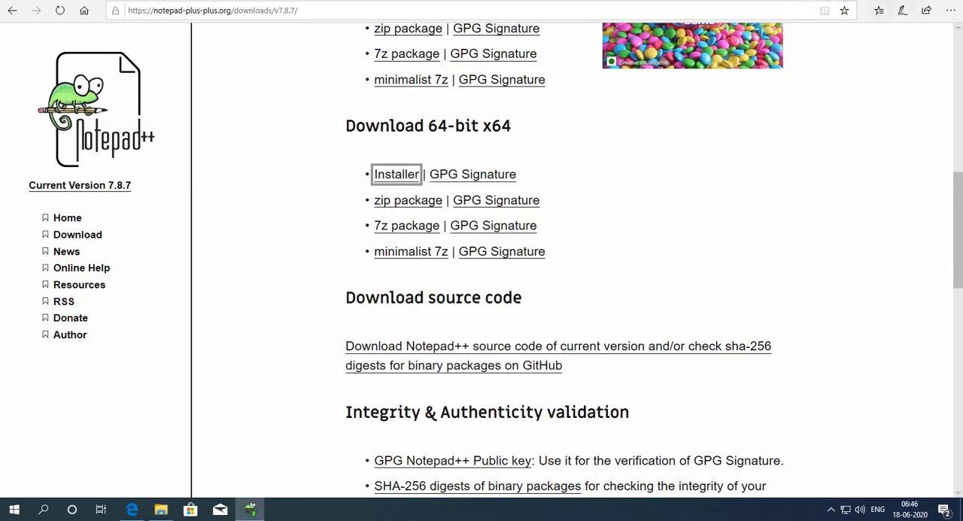
left_click(879, 1)
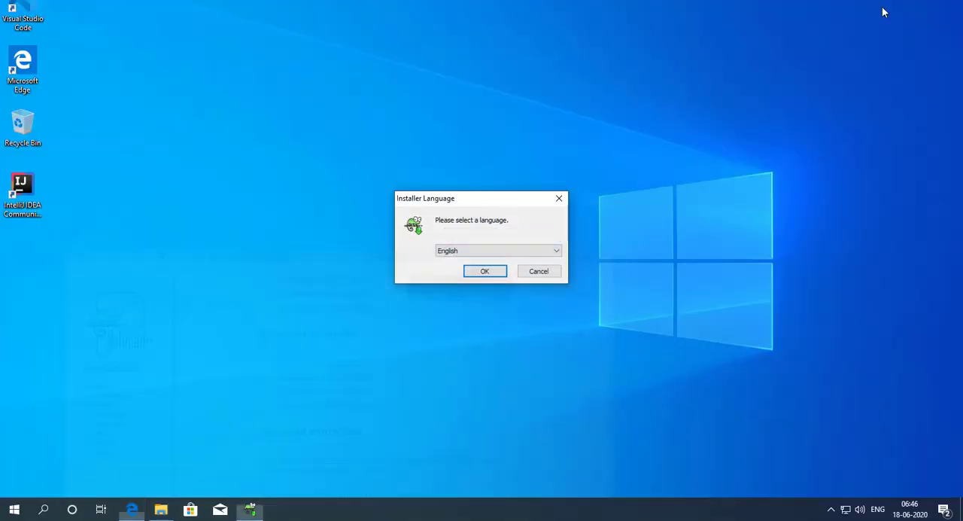
Step: Install Notepad++ v7.8.7 in English to C:\Program Files\Notepad++ with a desktop shortcut, finishing with Run Notepad++ v7.8.7 enabled
left_click(484, 274)
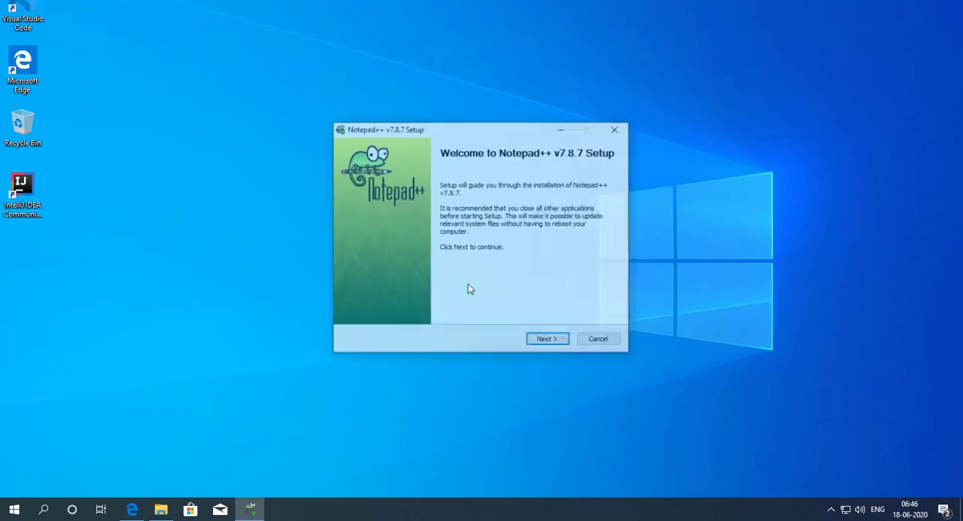
left_click(548, 341)
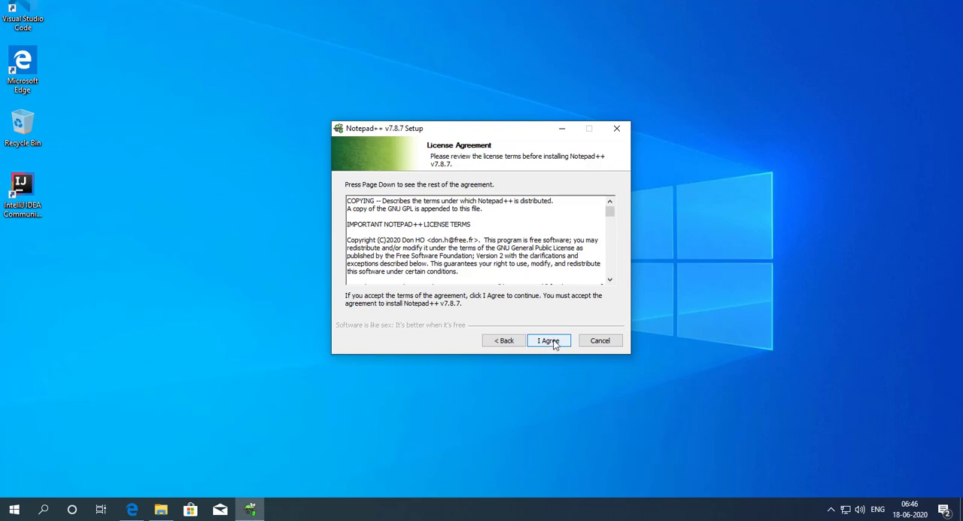
left_click(548, 341)
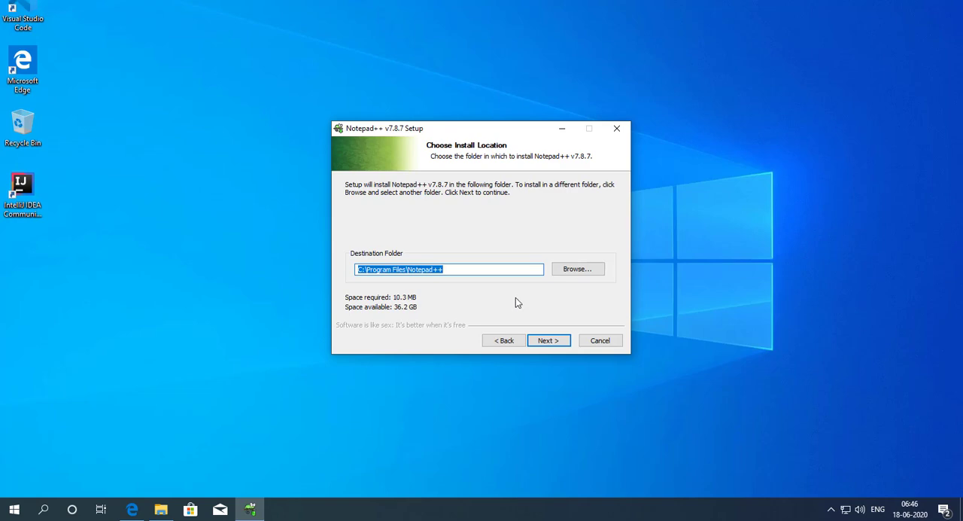
left_click(551, 342)
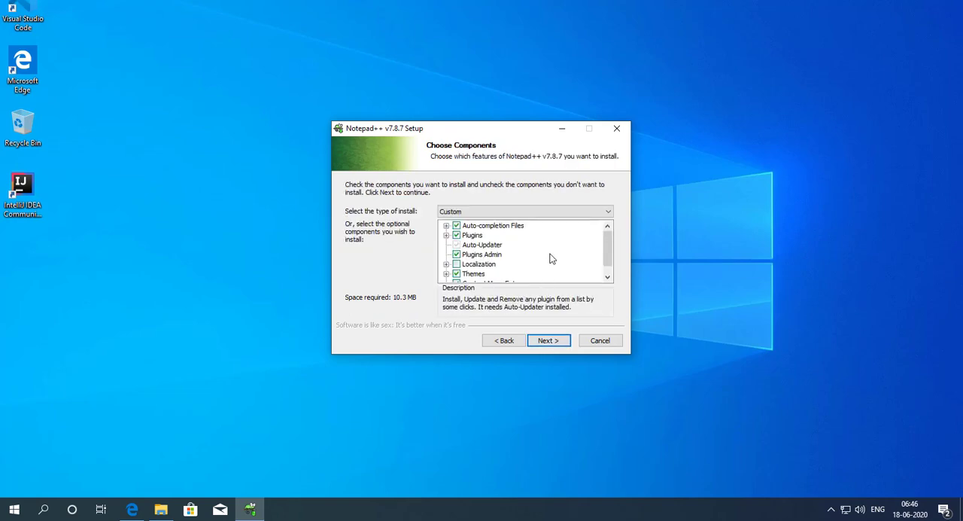
left_click(558, 344)
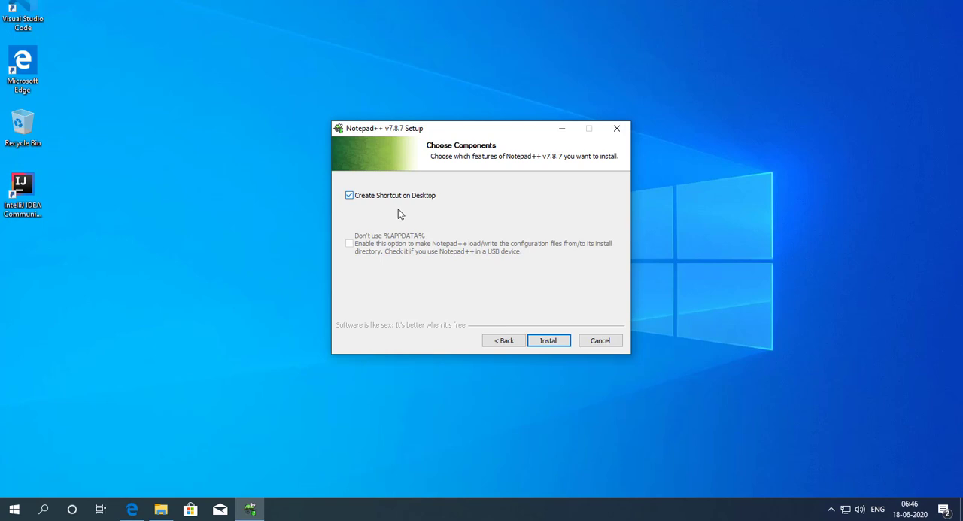
left_click(549, 340)
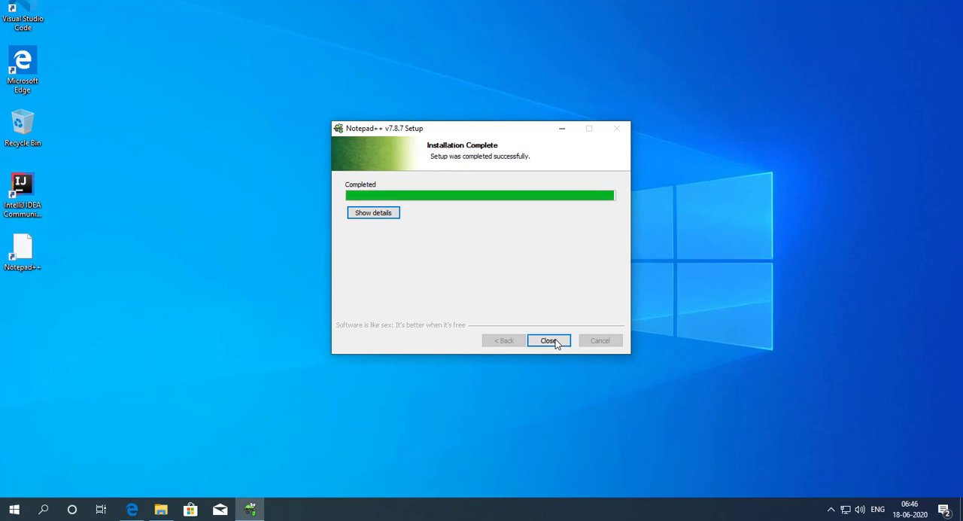
left_click(554, 340)
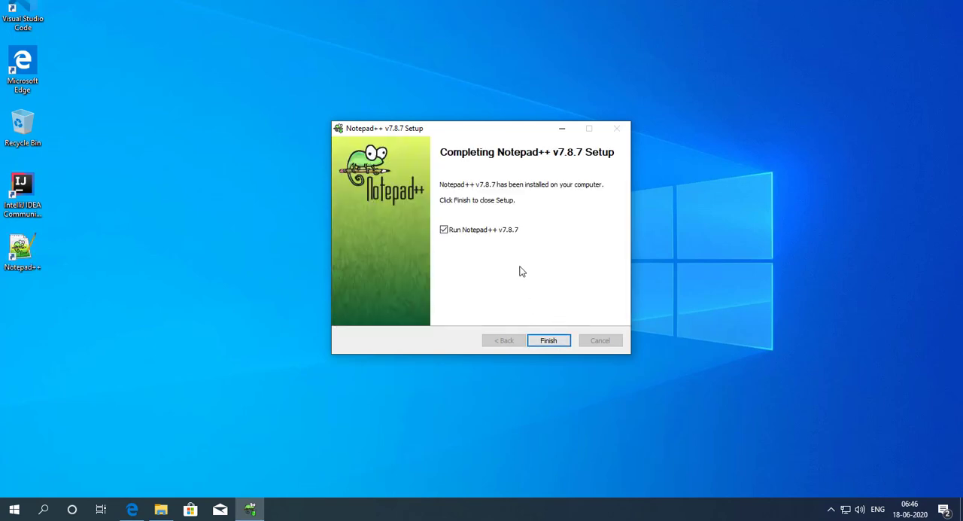
left_click(543, 340)
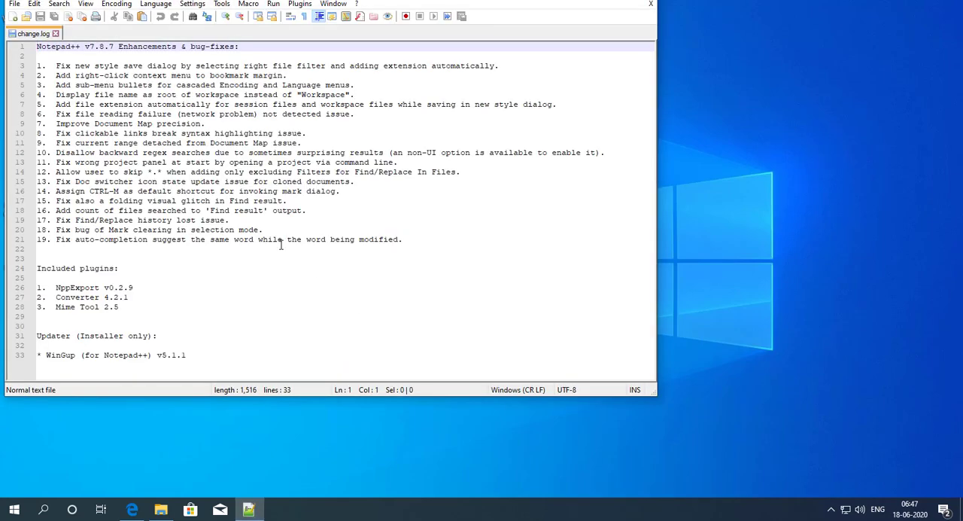
Step: Enlarge the change.log text, move the Notepad++ window fully into view, and minimize it
scroll(281, 244, "up", 2, "ctrl")
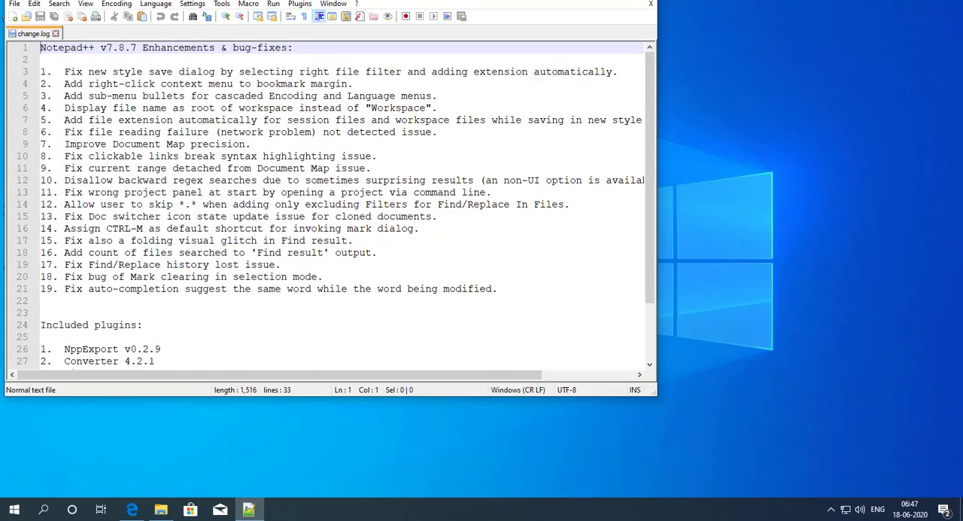
left_click_drag(313, 1, 493, 90)
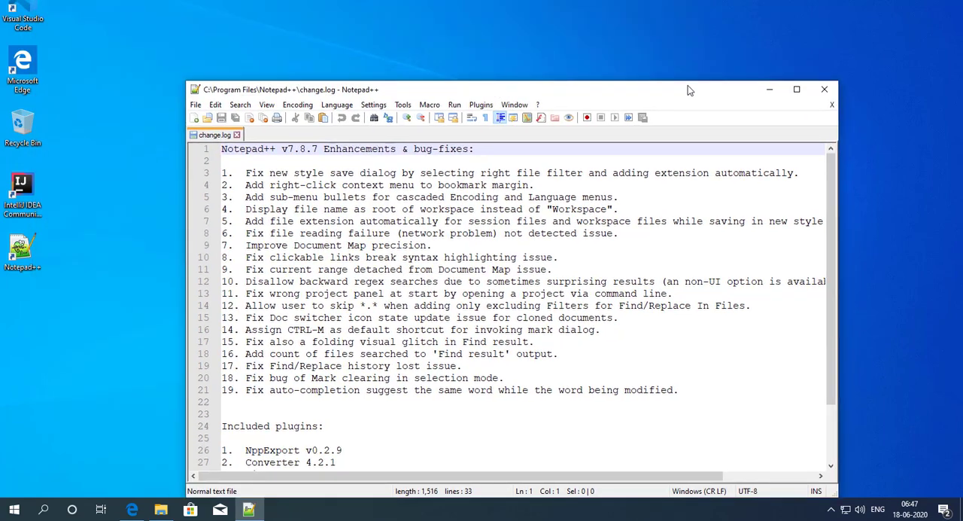
left_click(771, 90)
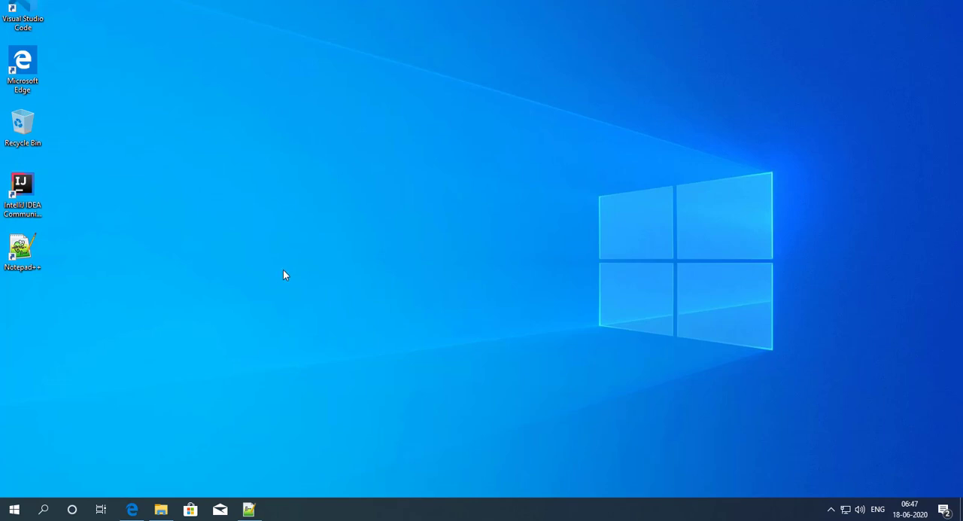
Step: Check the computer's system type in the properties of This PC, and close the System and File Explorer windows
left_click(161, 510)
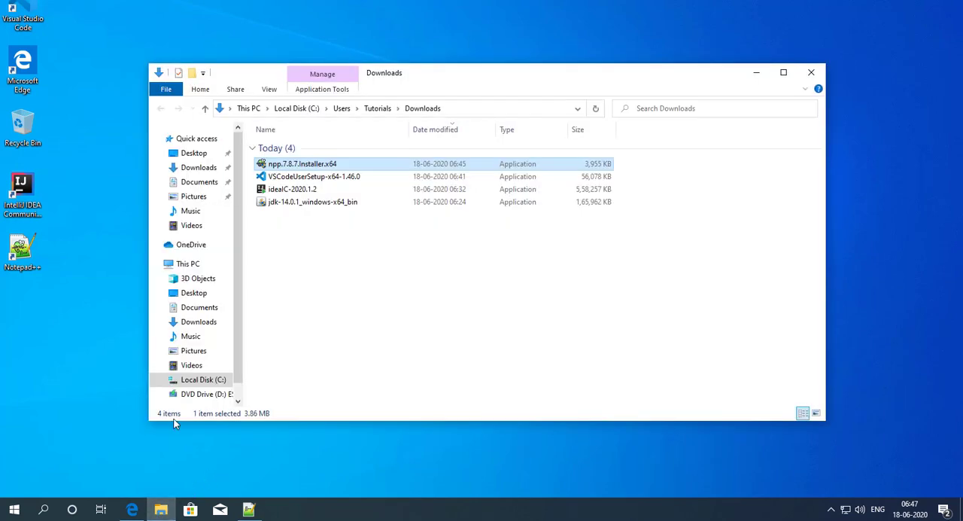
left_click(187, 264)
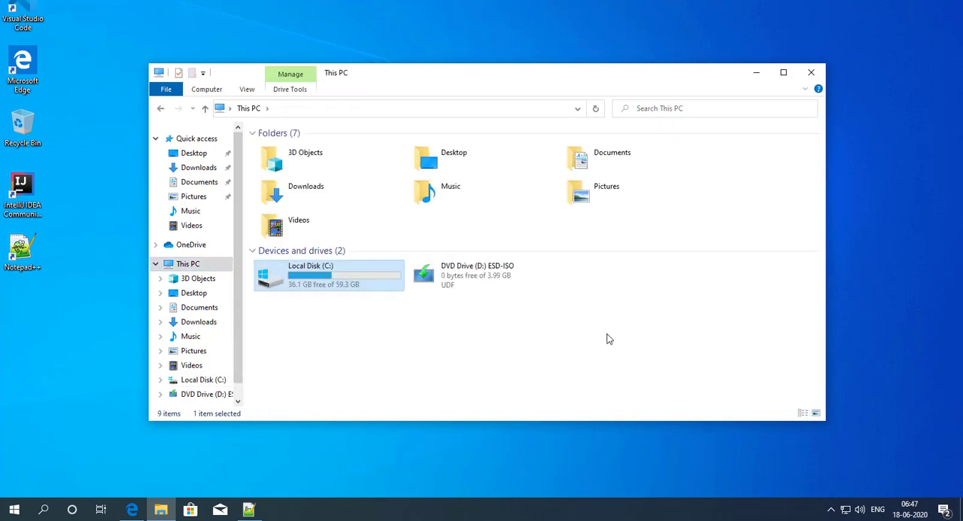
left_click(607, 338)
right_click(596, 314)
mouse_move(636, 322)
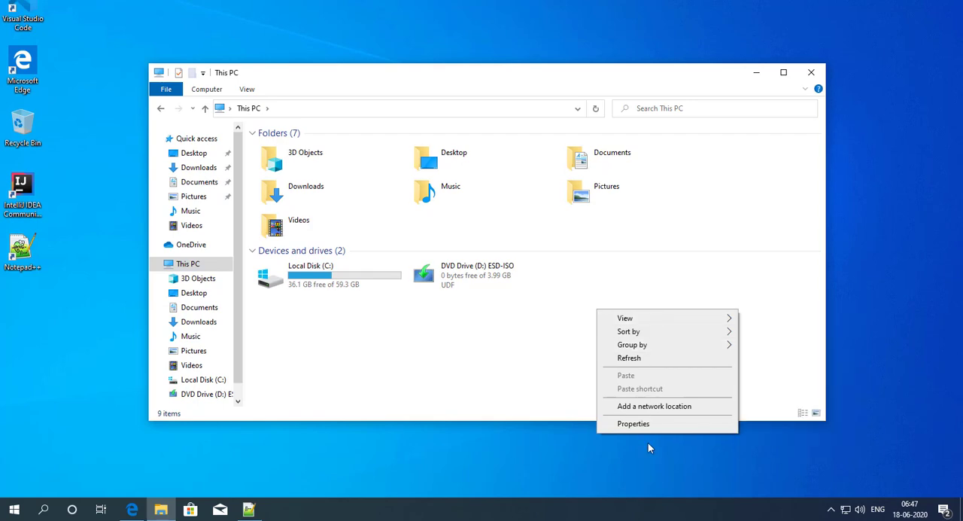
left_click(635, 424)
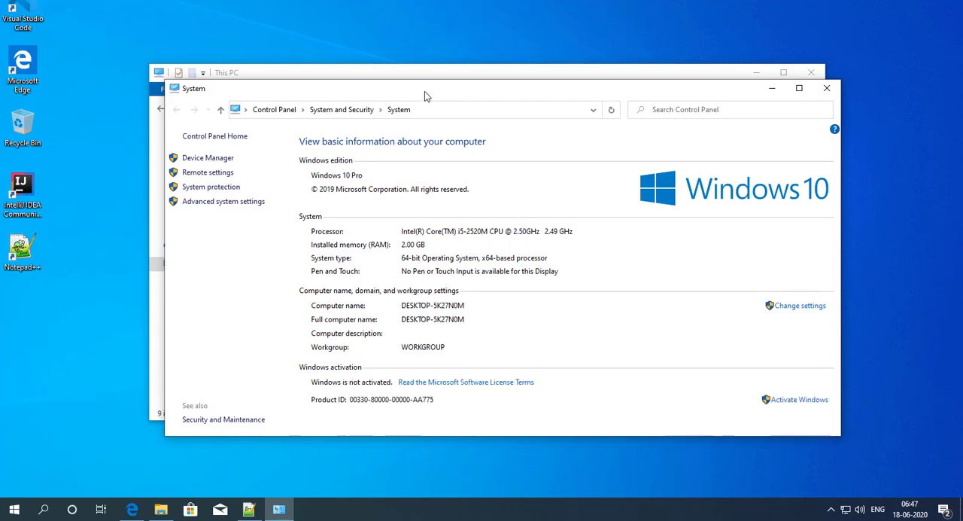
left_click_drag(424, 92, 401, 23)
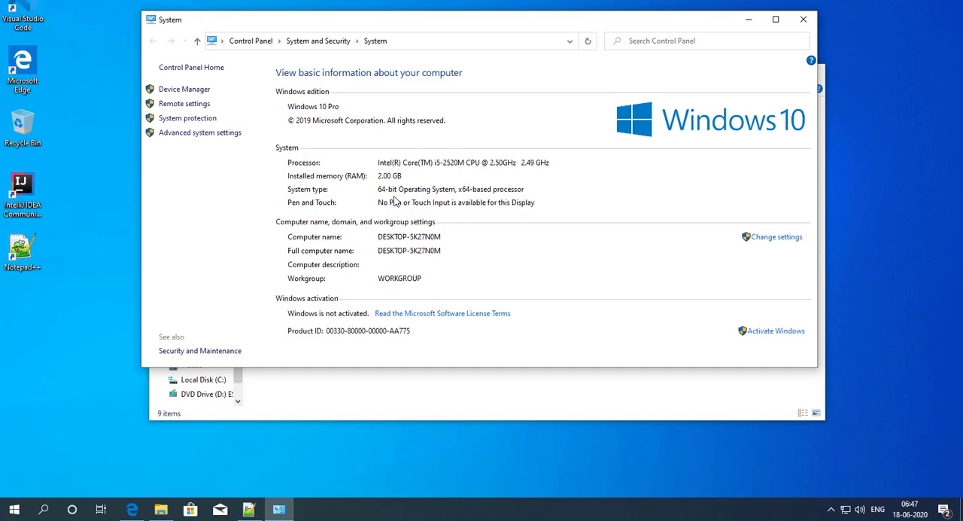
left_click(805, 20)
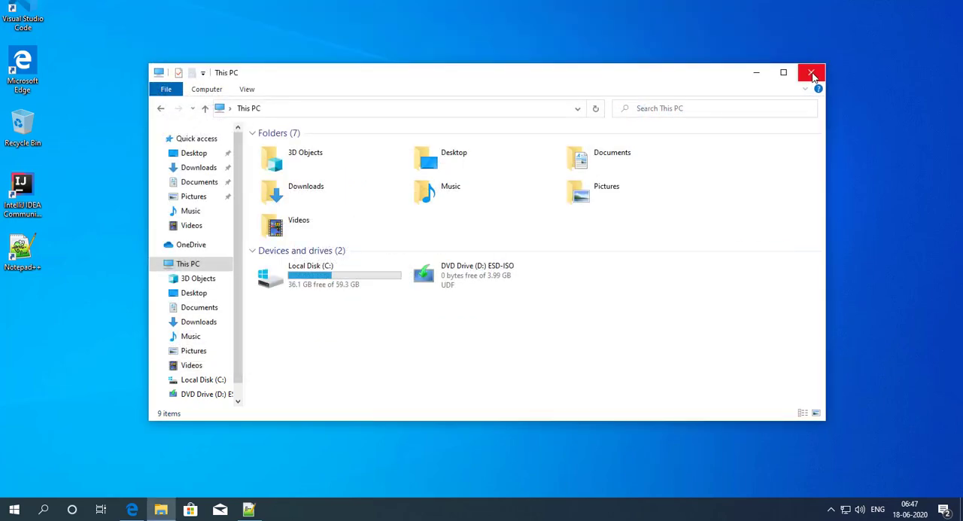
left_click(812, 74)
Step: Switch to Notepad++, create a new document, and enter "How to install JDK?" as its first line, followed by a blank line
left_click(249, 510)
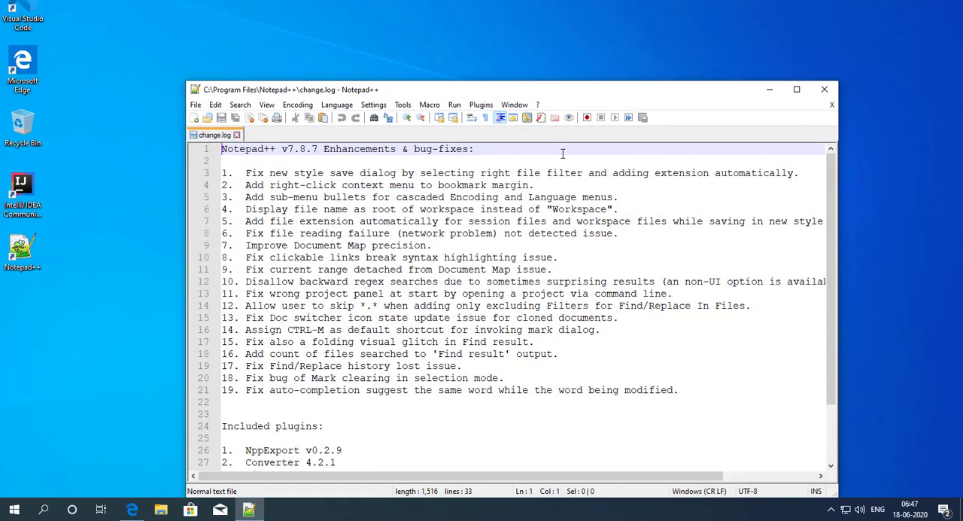
double_click(350, 134)
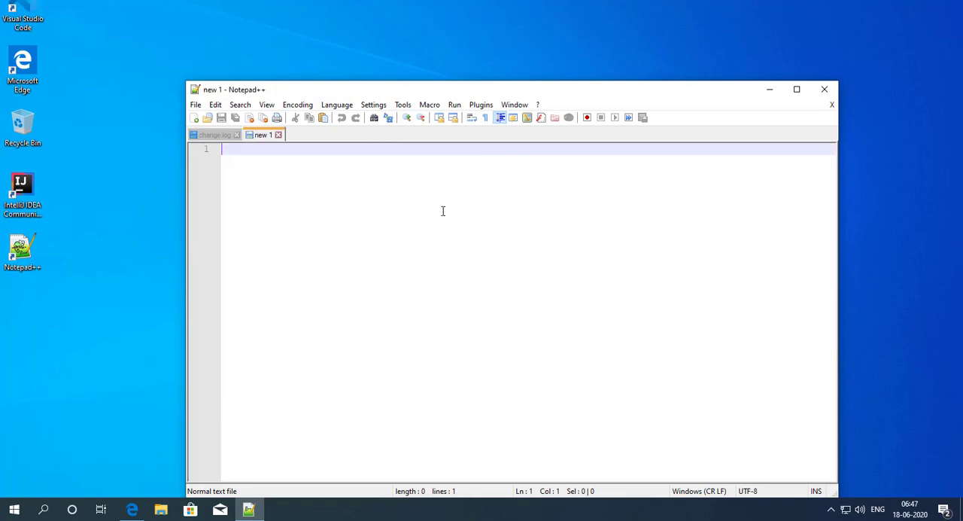
type("How ")
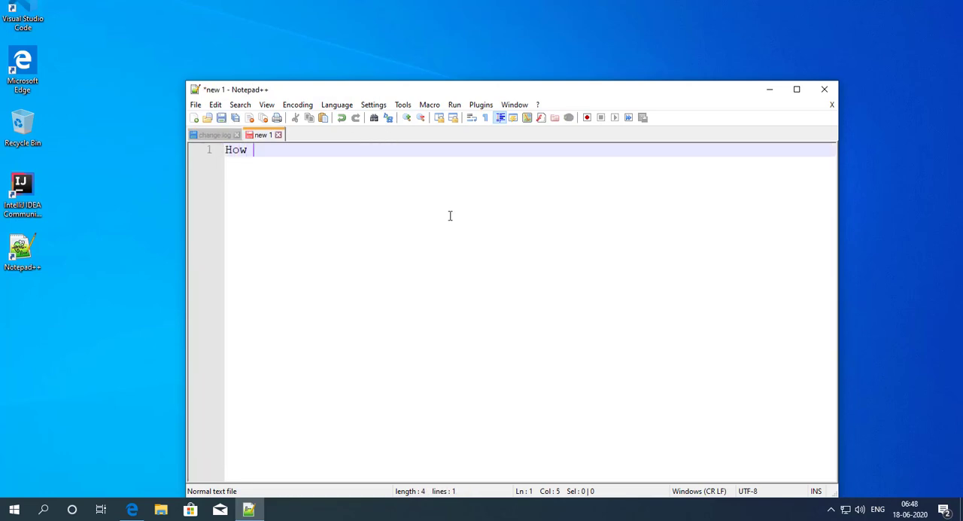
type("to inst")
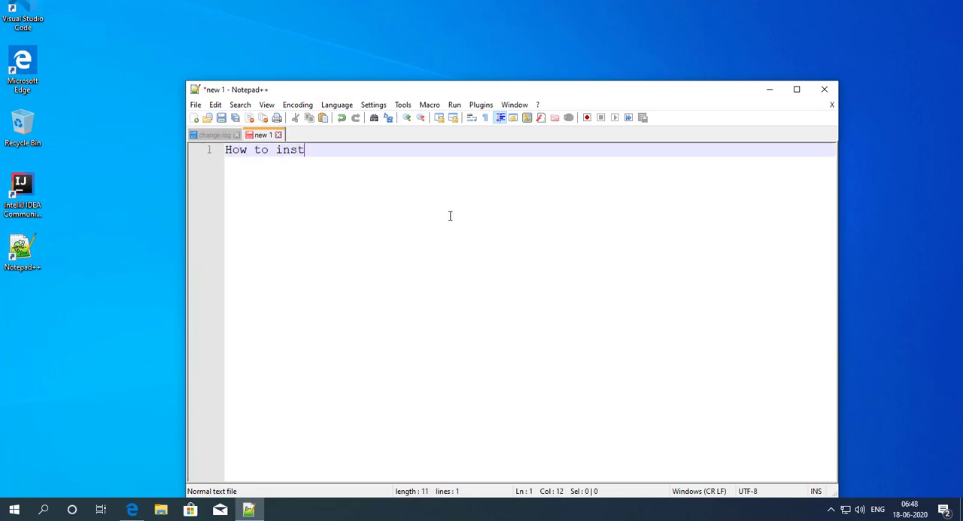
type("all JDK?")
key("Return")
key("Return")
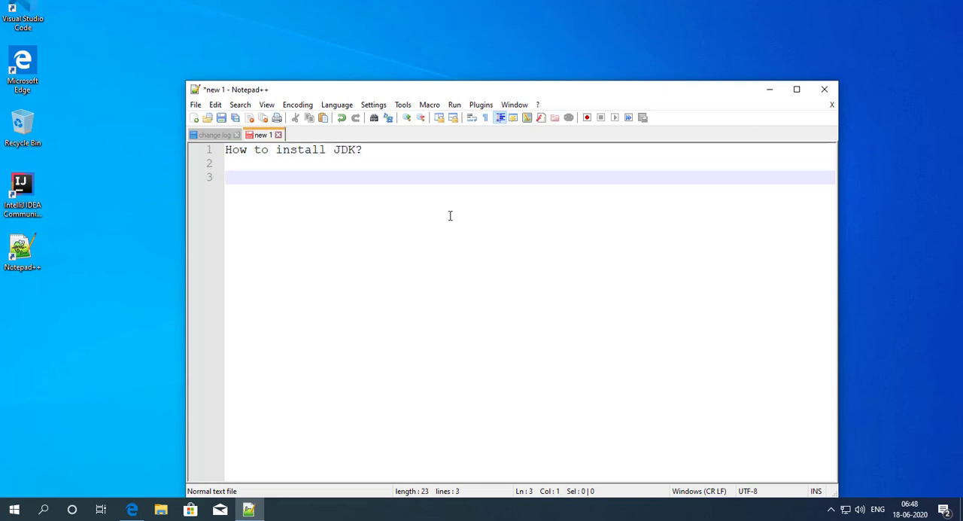
Step: Add the line "Installed IDE --> Intellij Idea" below the JDK question, followed by a blank line
type("Inst")
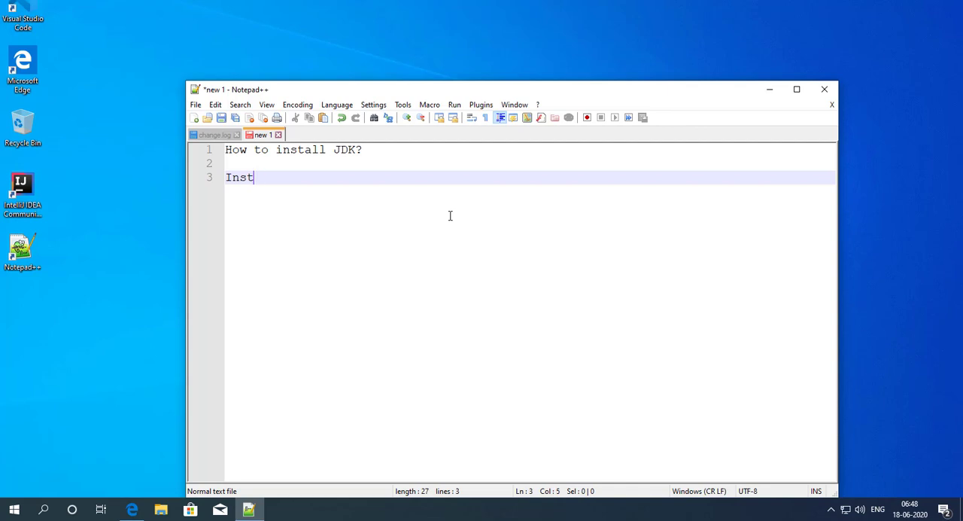
type("alled IDE")
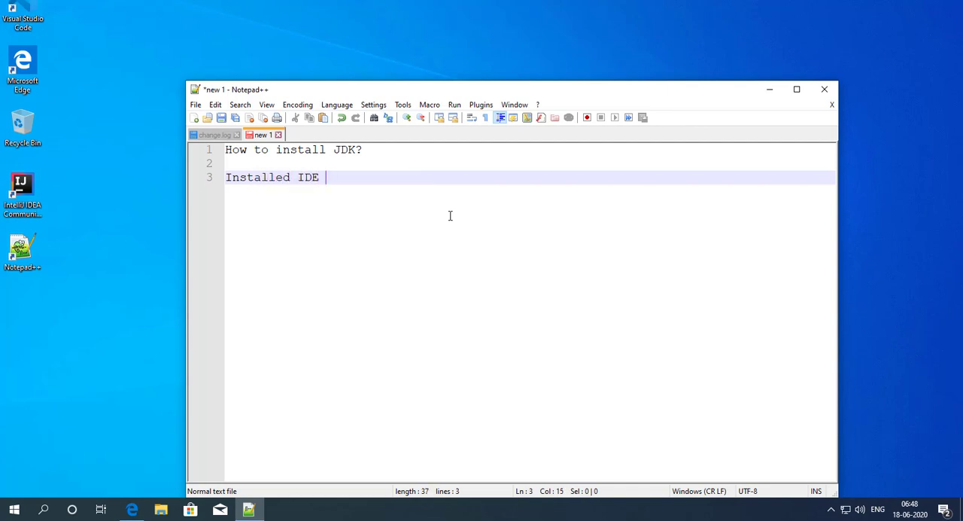
type(" --> IntelliK")
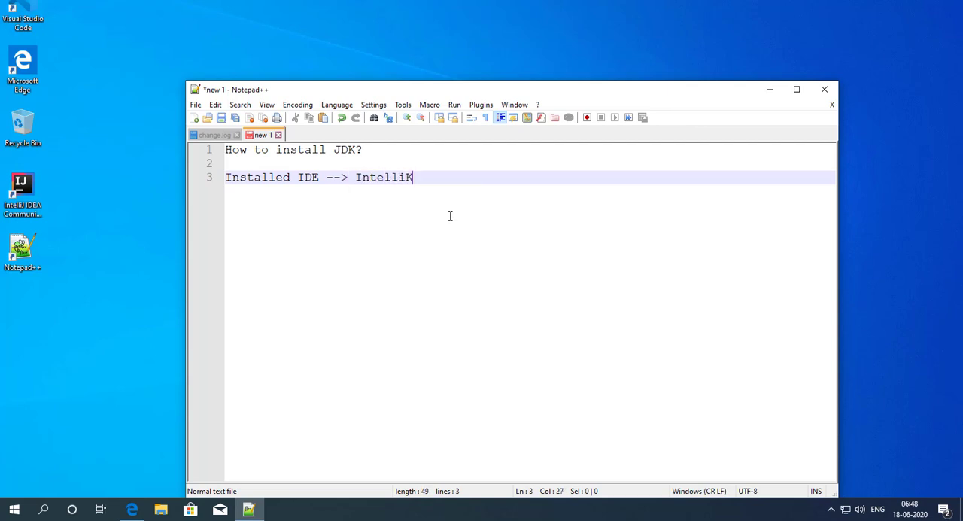
key("BackSpace")
type("j Idea")
key("Return")
key("Return")
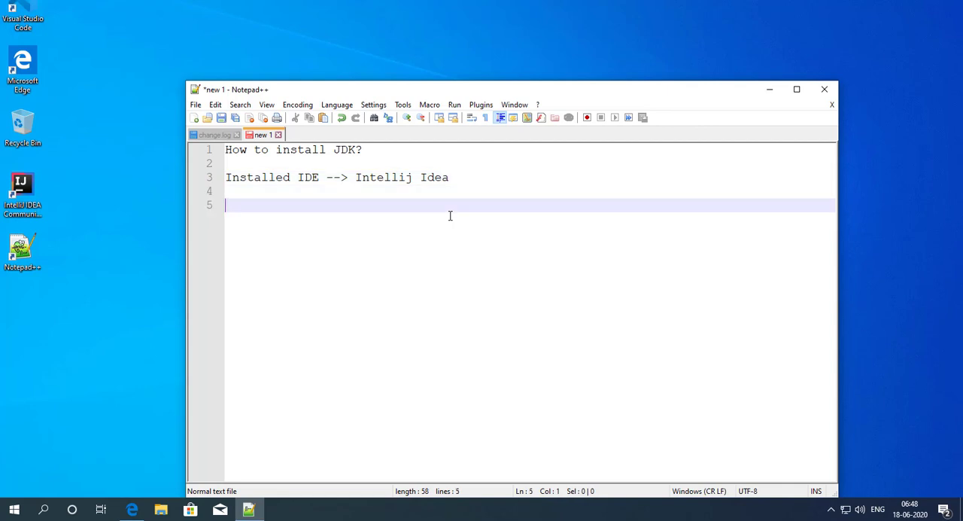
Step: Add the heading "Text Editors:" below the IDE line, followed by a blank line
type("Text Edit")
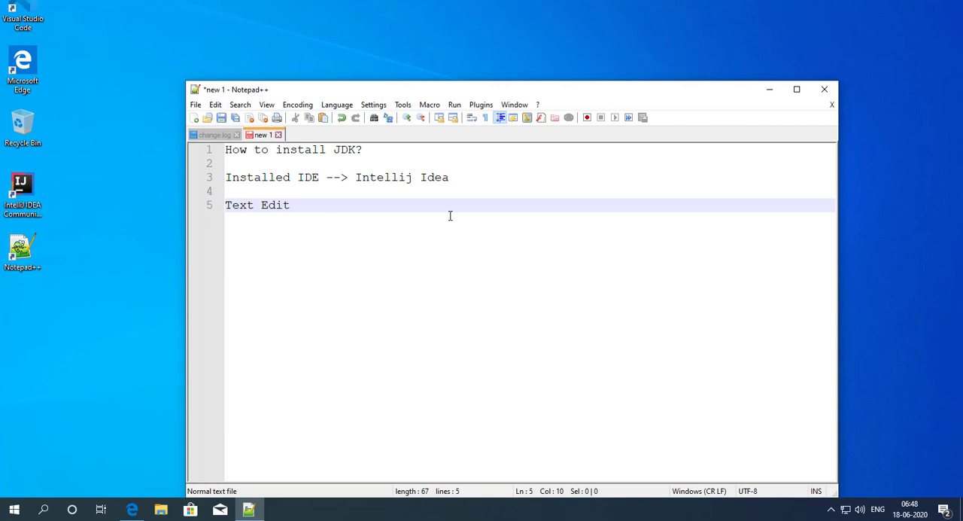
type("ions")
key("BackSpace")
key("BackSpace")
type("d")
key("BackSpace")
key("BackSpace")
key("BackSpace")
type("ors:")
key("Return")
key("Return")
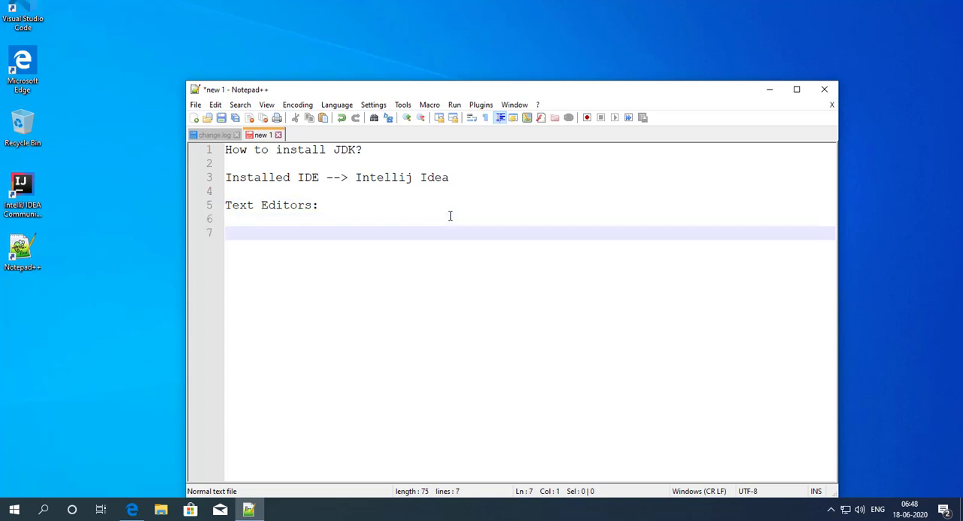
Step: List "Visual COde Editors" and "Notepad++" on separate lines under the text editors heading, and reposition the Notepad++ window
type("Visual CO")
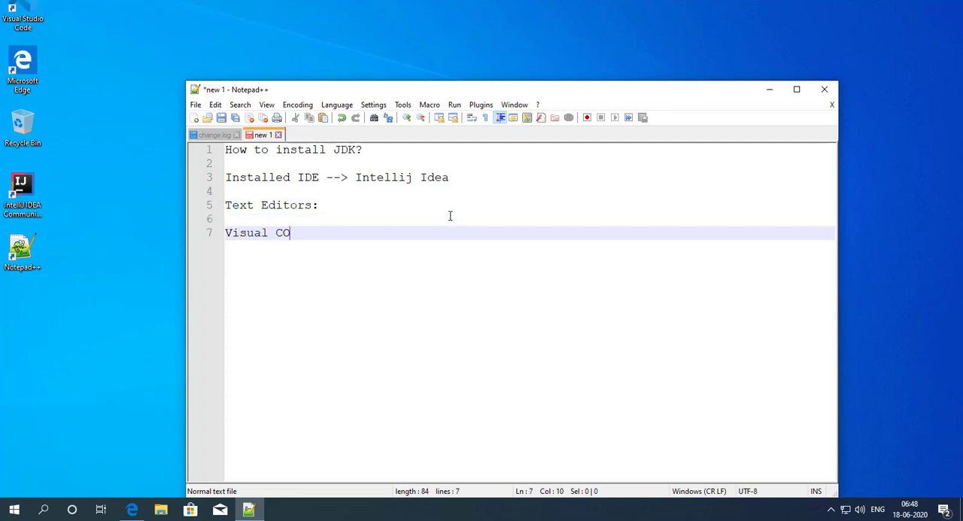
type("de E")
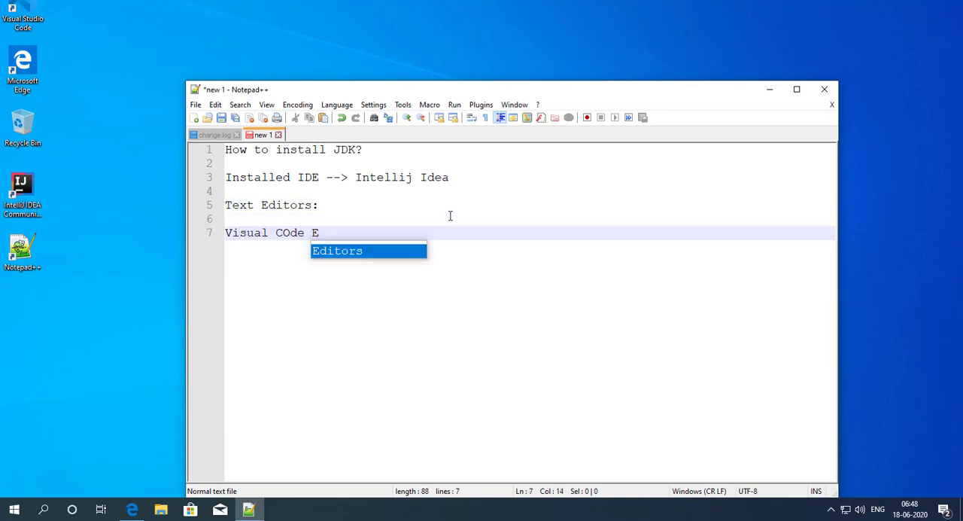
type("ditors")
key("Return")
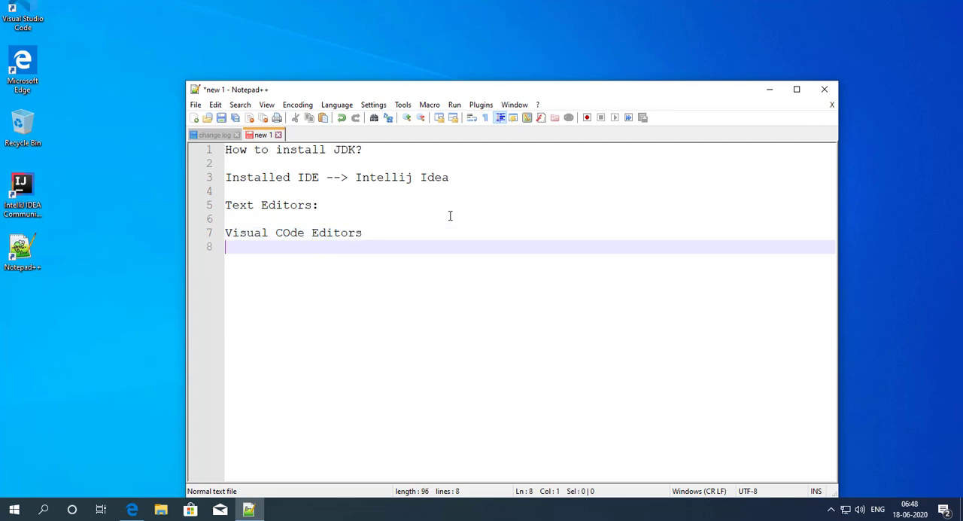
type("Notepad++")
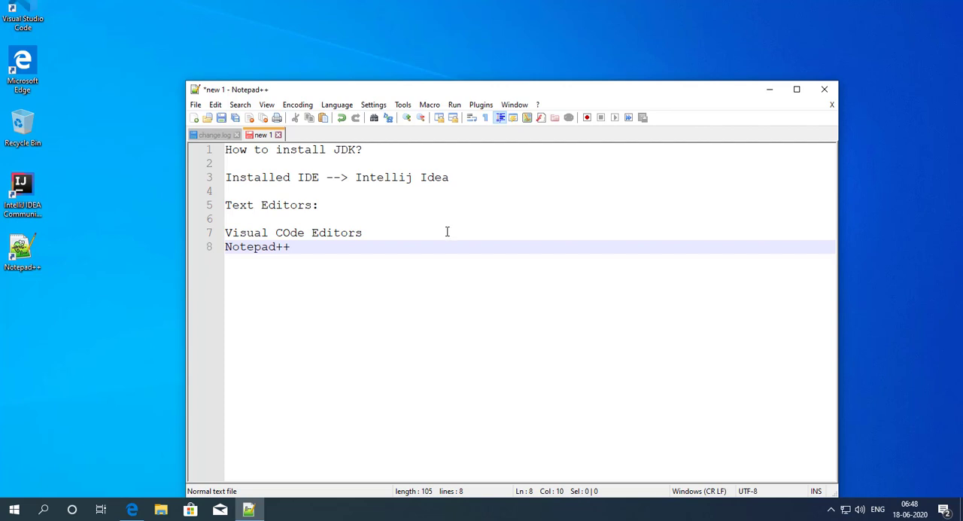
left_click_drag(504, 94, 477, 49)
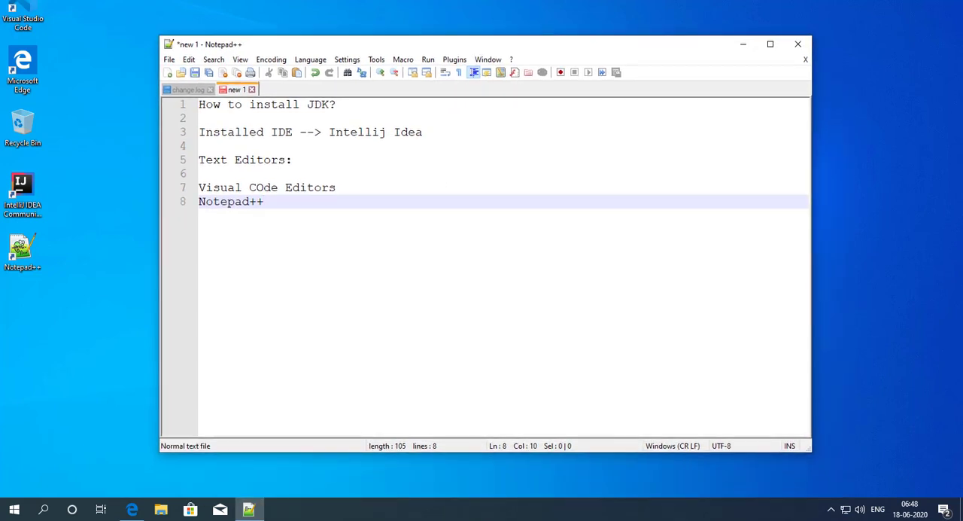